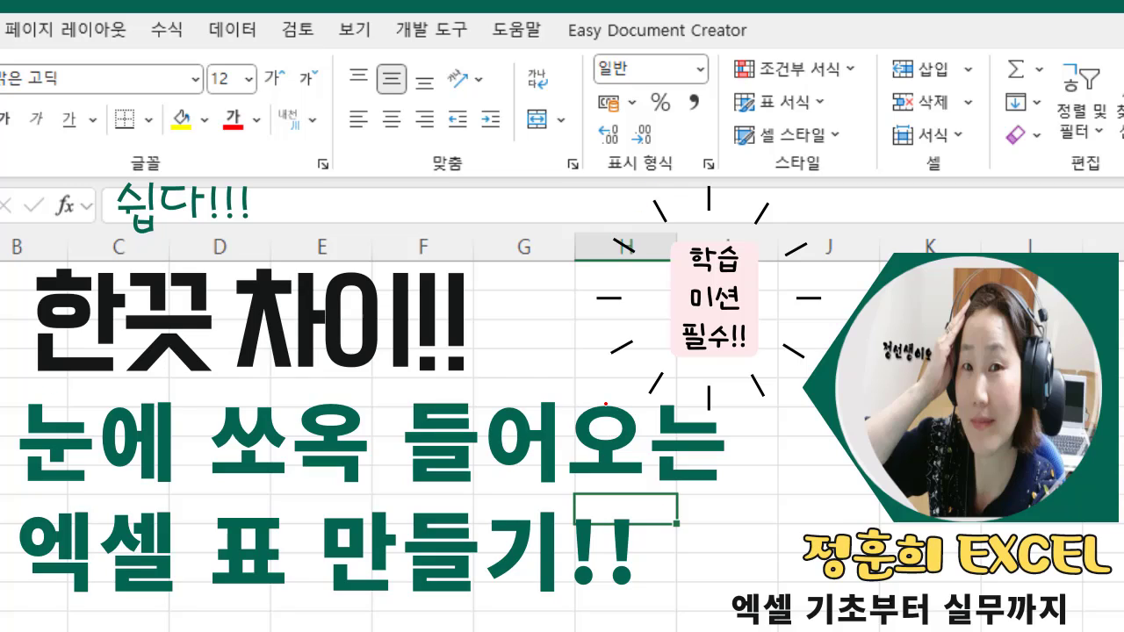
Show the taskbar over the slide show and switch to the Excel workbook's 텍스트 정렬 sheet.
right_click(499, 374)
mouse_move(562, 344)
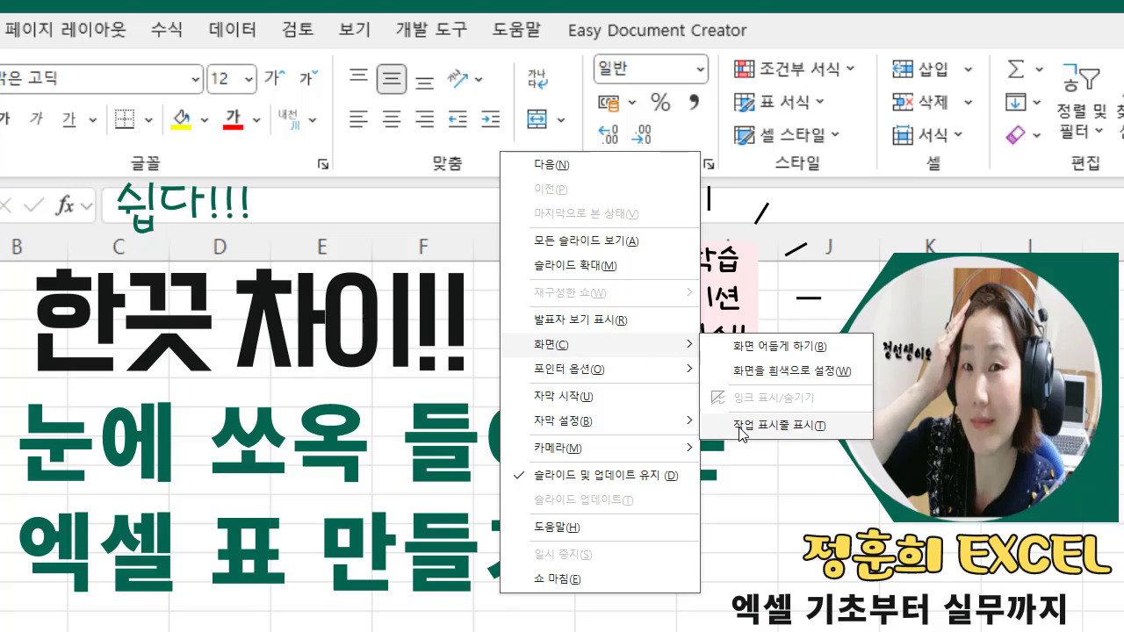
click(740, 427)
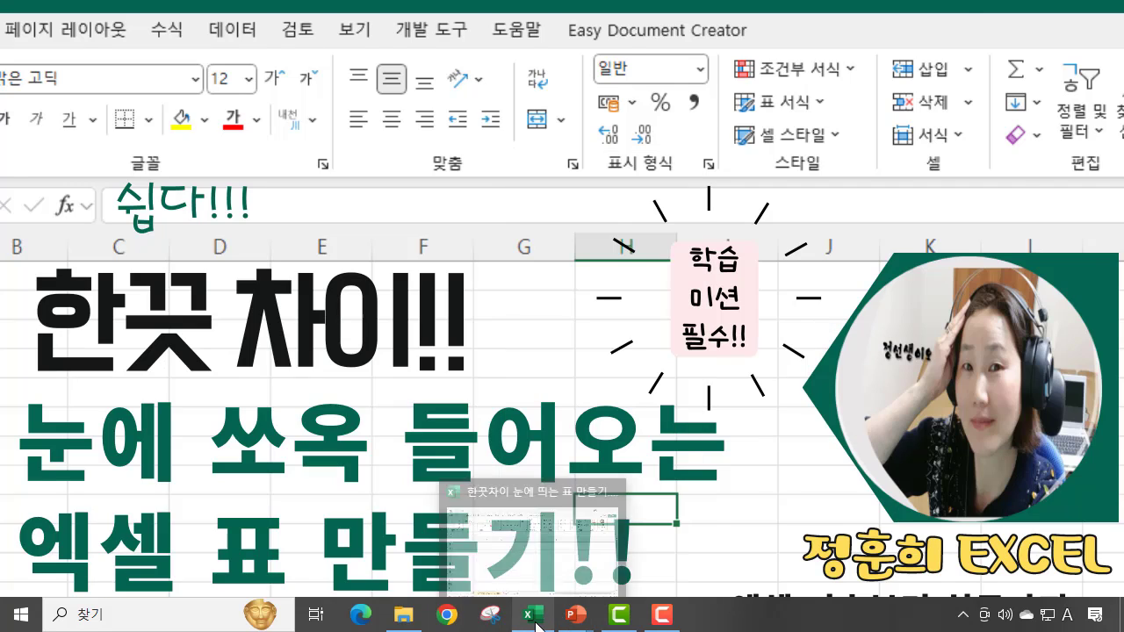
click(531, 615)
drag(351, 389, 358, 375)
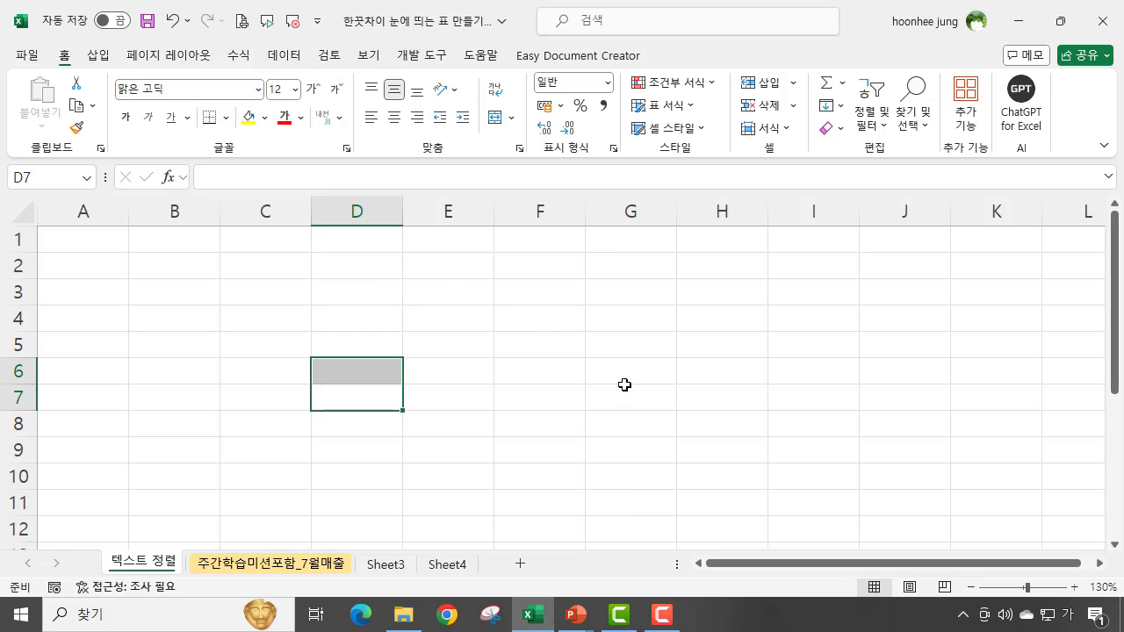
ctrl+scroll(576, 433, up, 1)
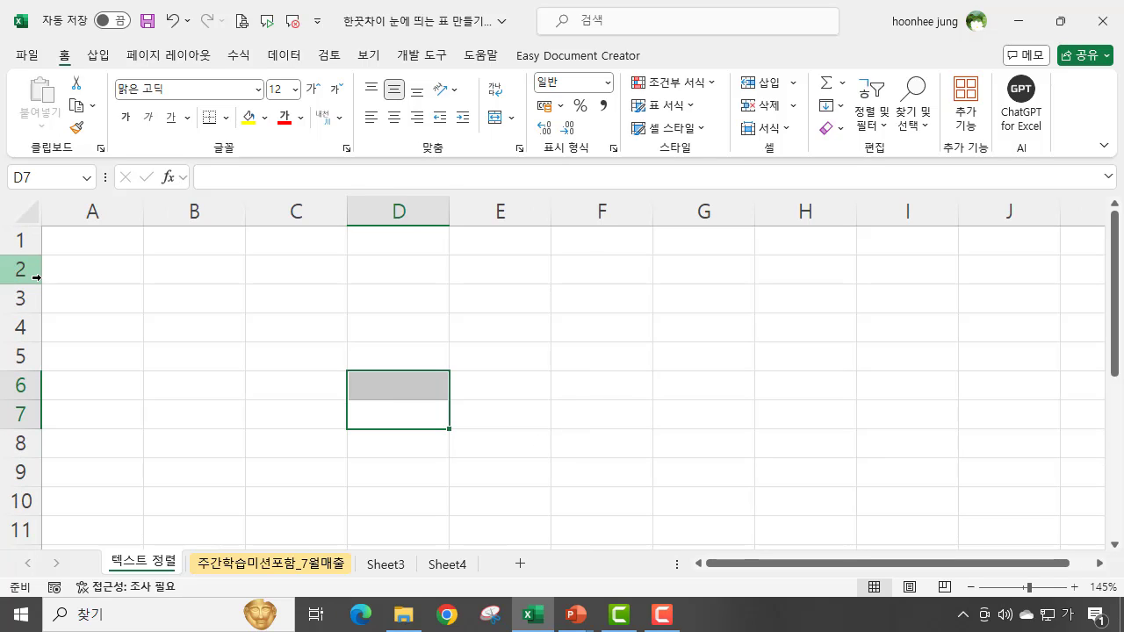
Set the width of columns A through AA to 2.8.
click(80, 328)
click(193, 304)
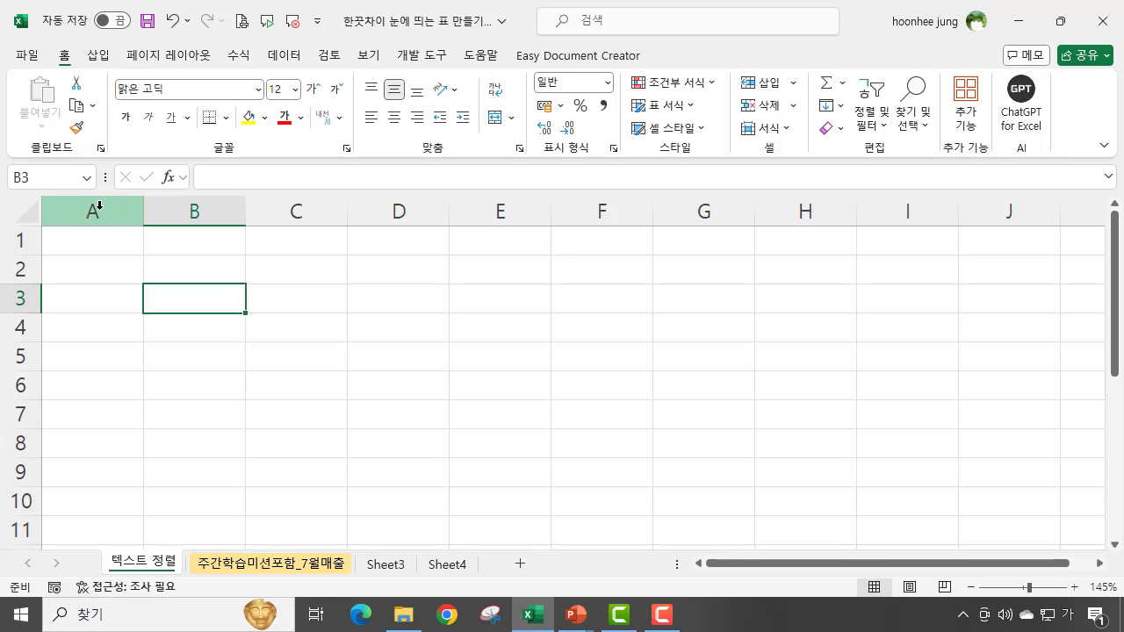
drag(100, 208, 703, 204)
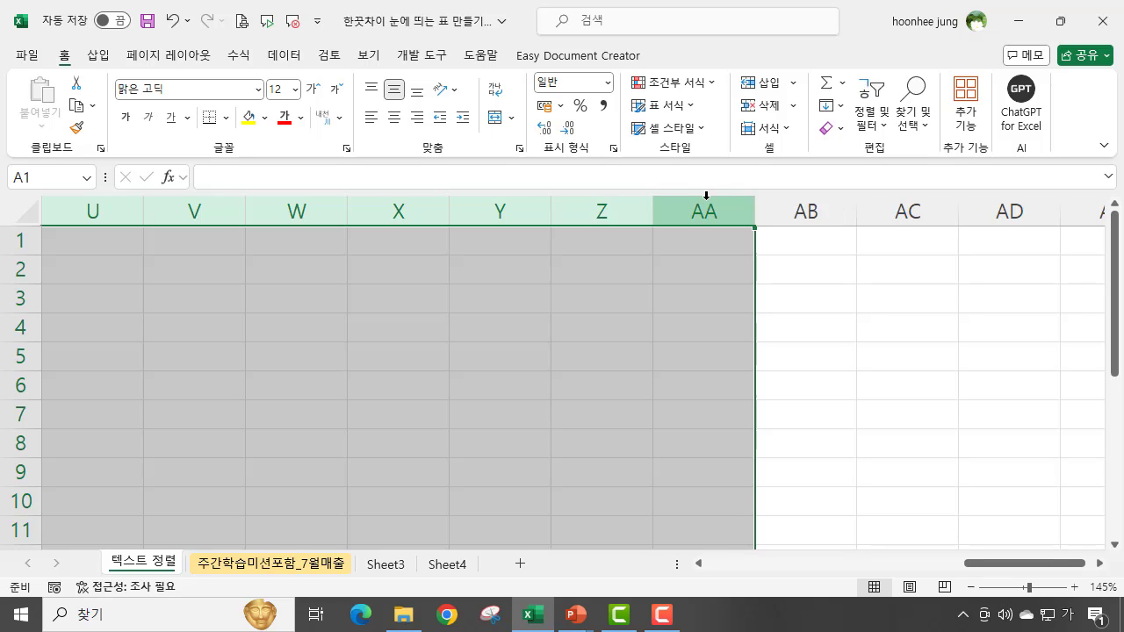
key(shift+F10)
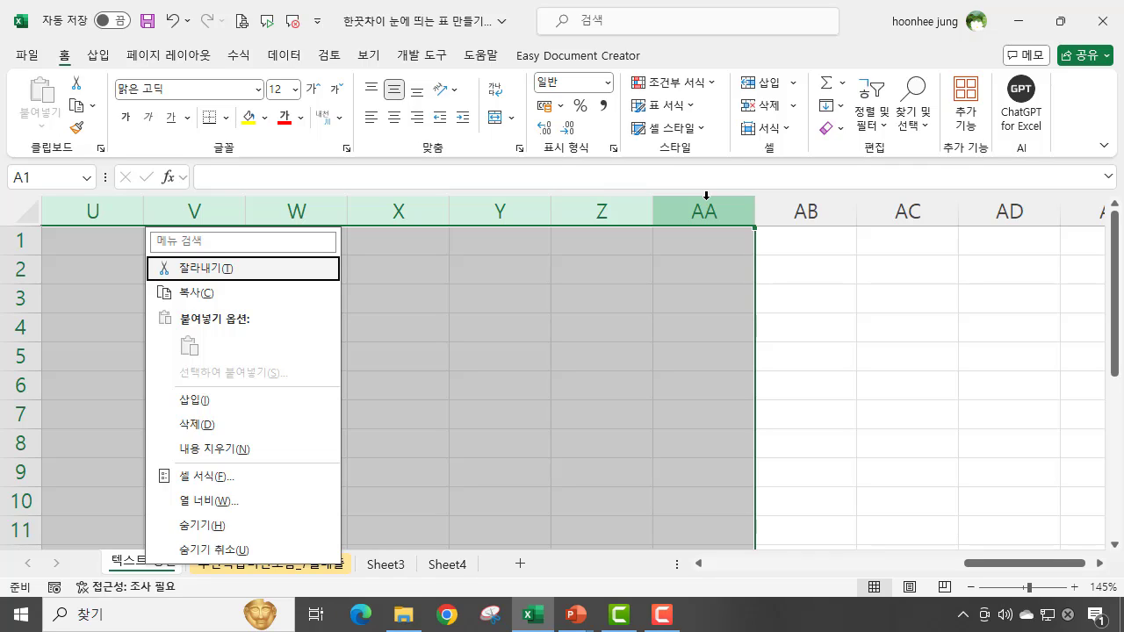
click(253, 498)
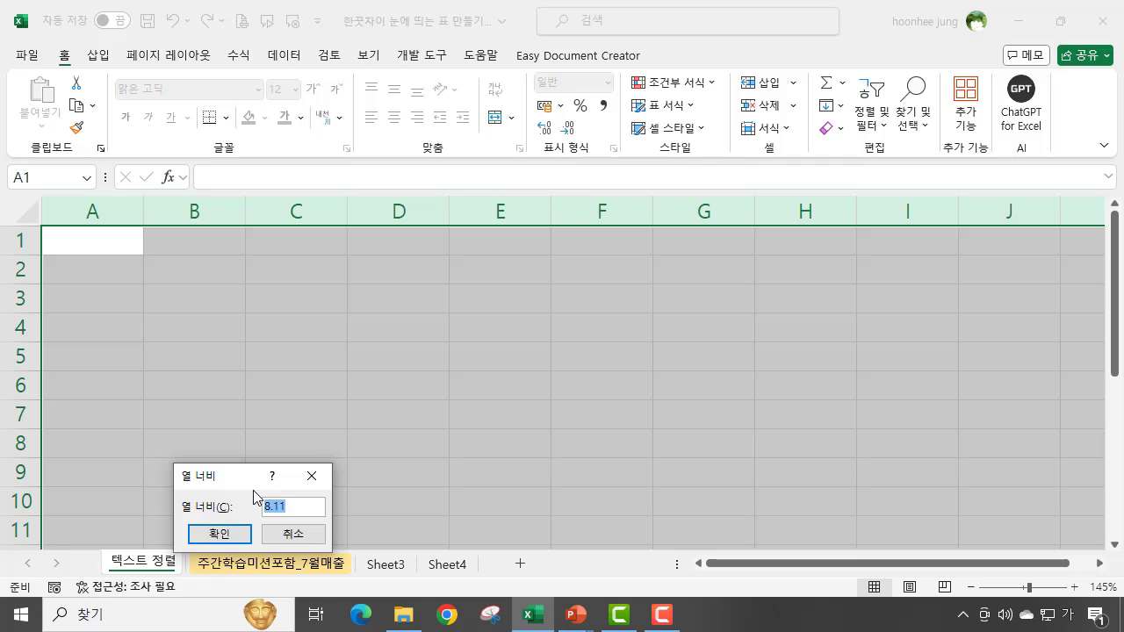
drag(231, 482, 435, 361)
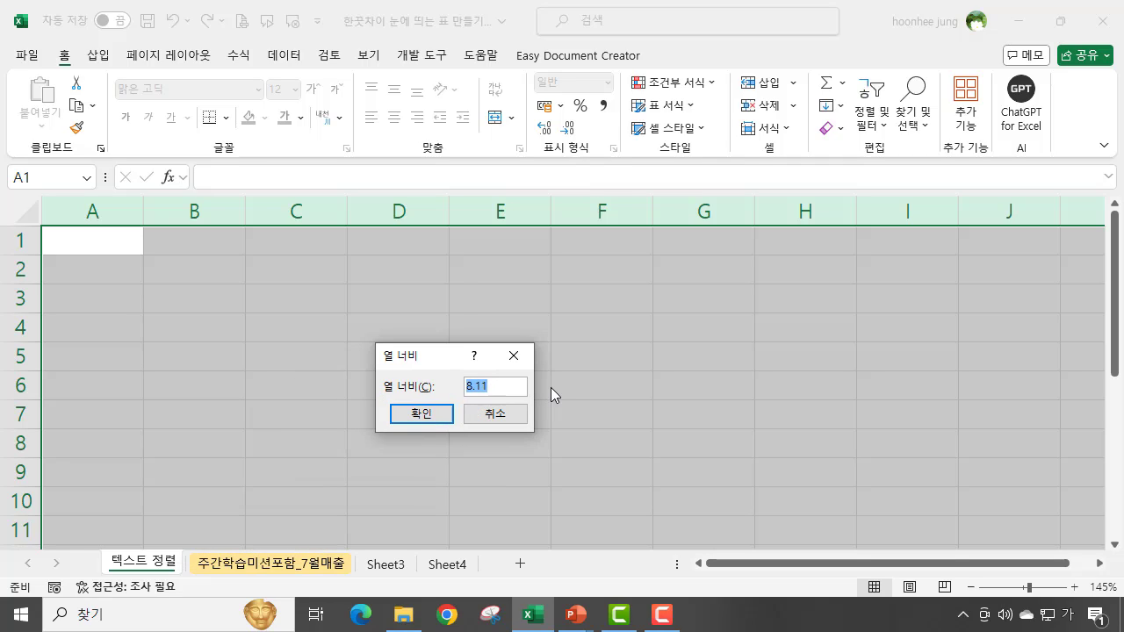
text(2.8)
key(Return)
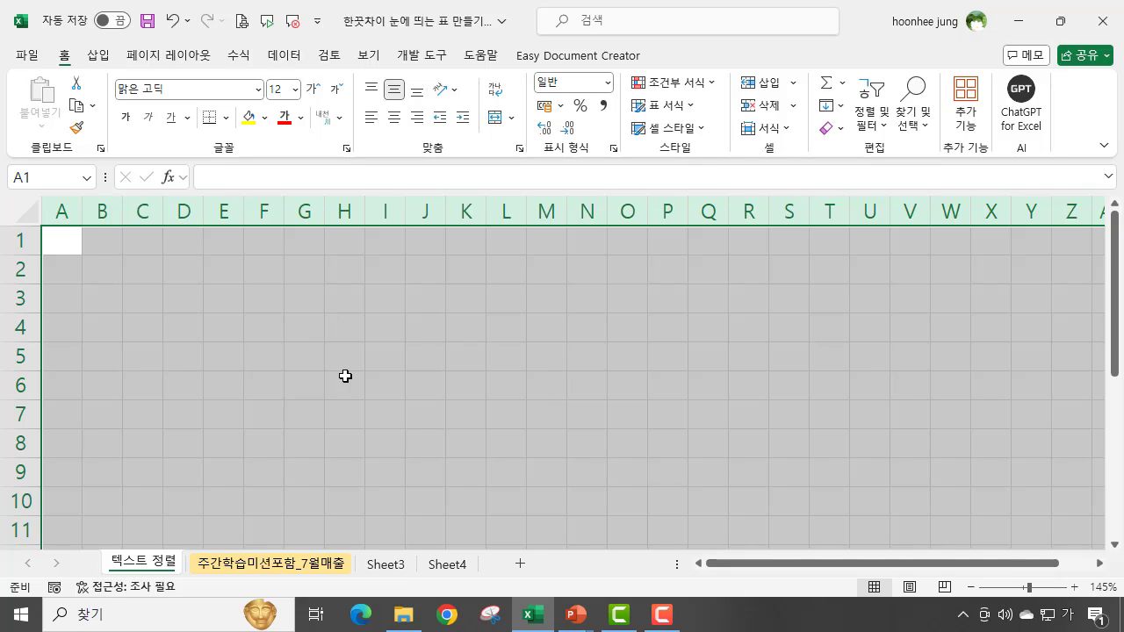
click(176, 307)
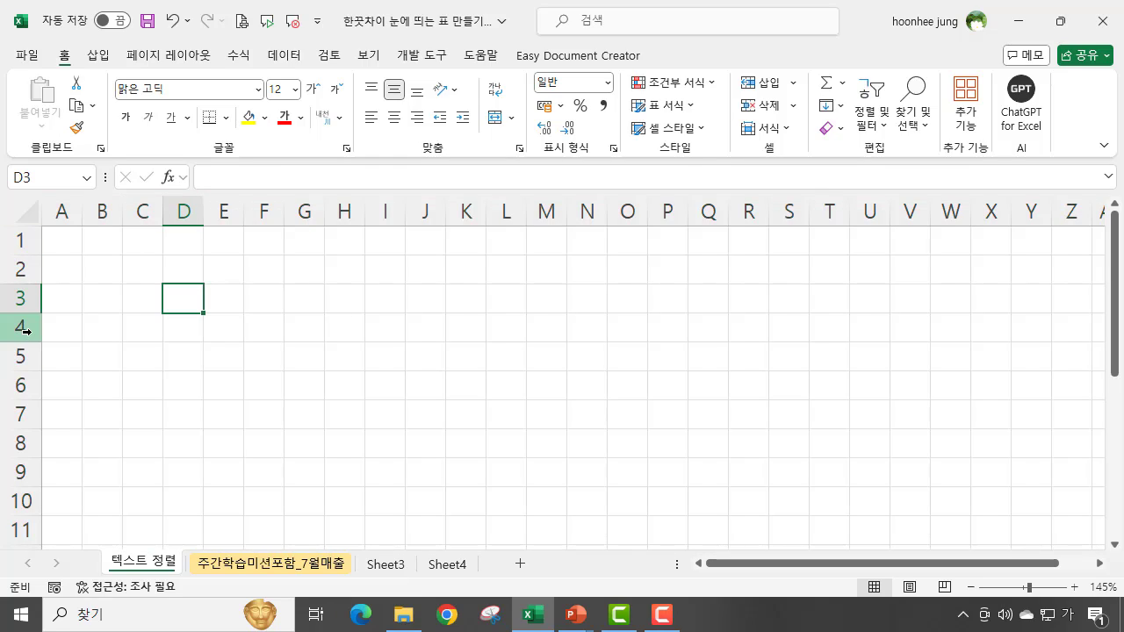
Set the height of rows 1 through 11 to 30.
drag(20, 242, 3, 537)
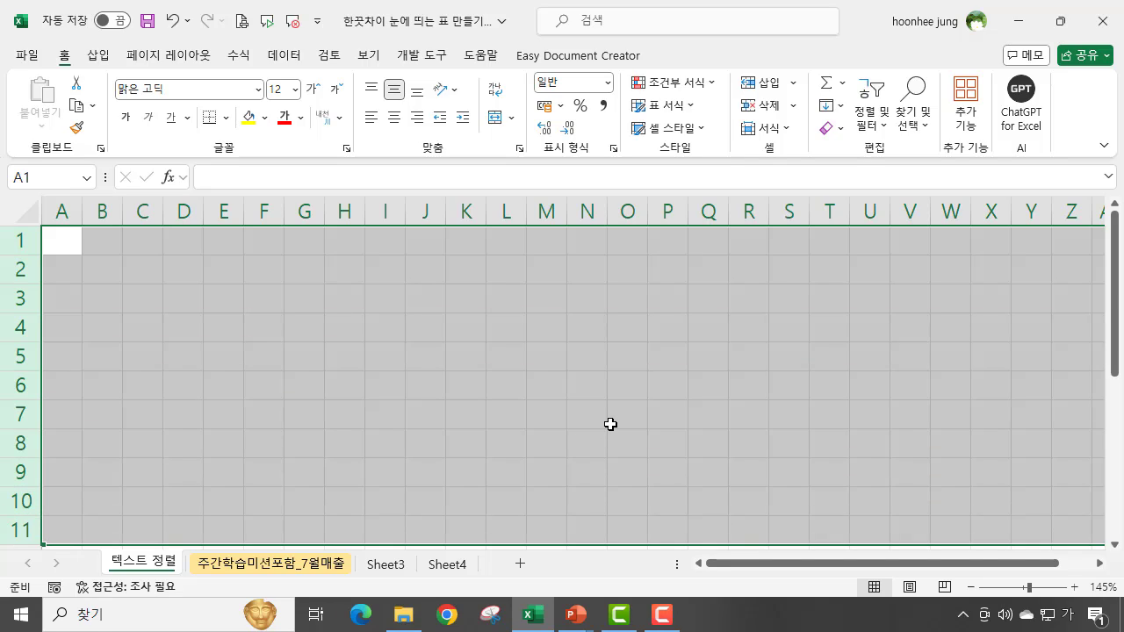
key(shift+F10)
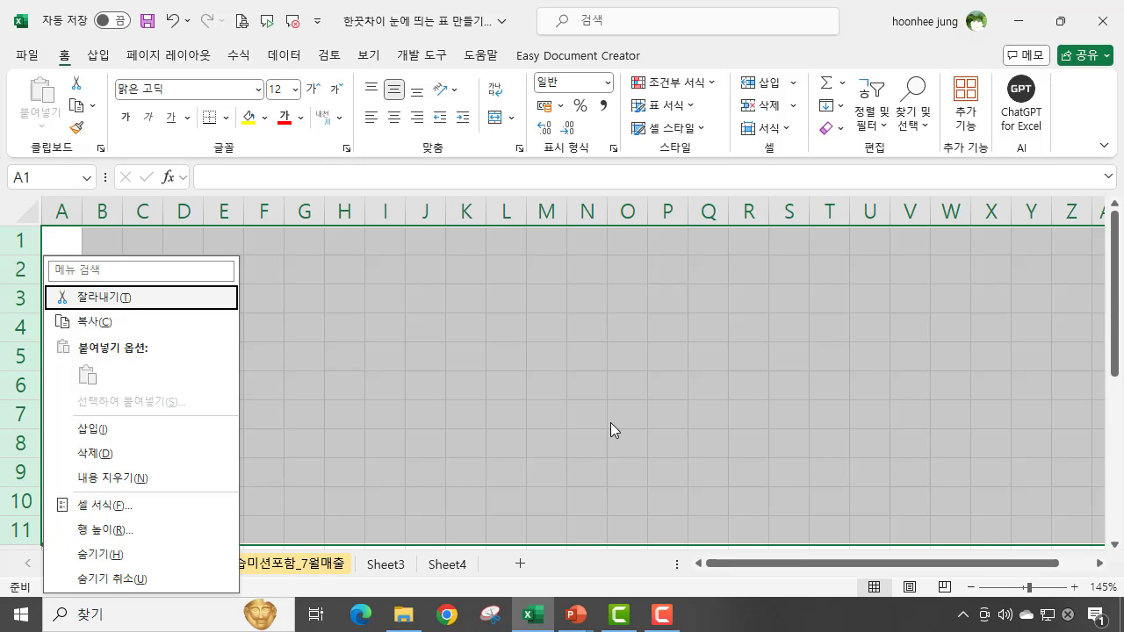
key(r)
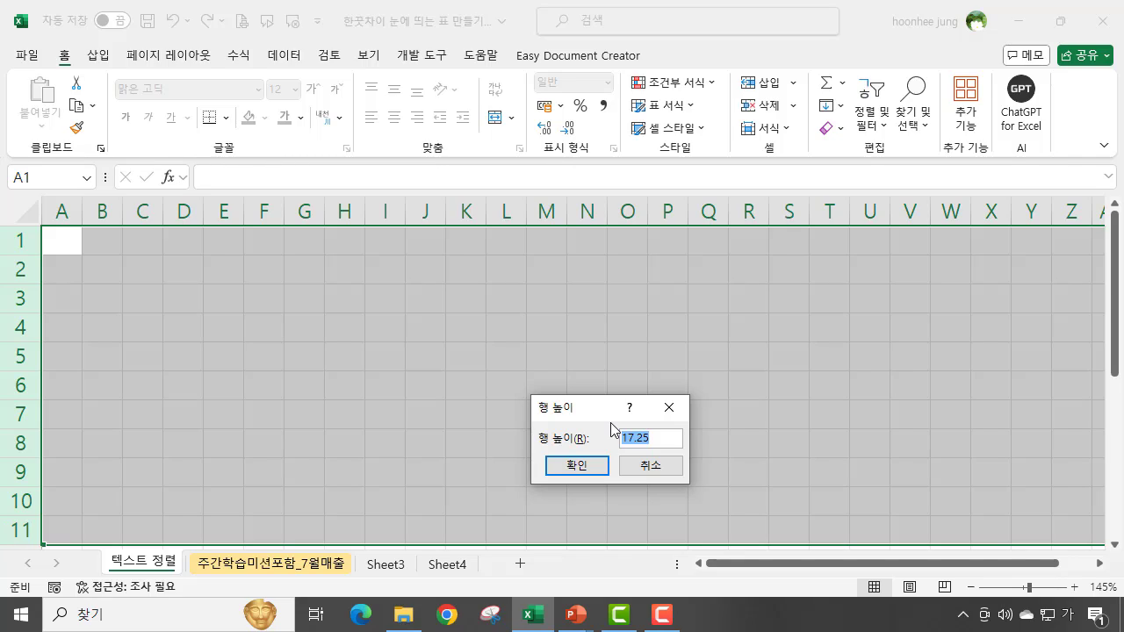
text(30)
key(Return)
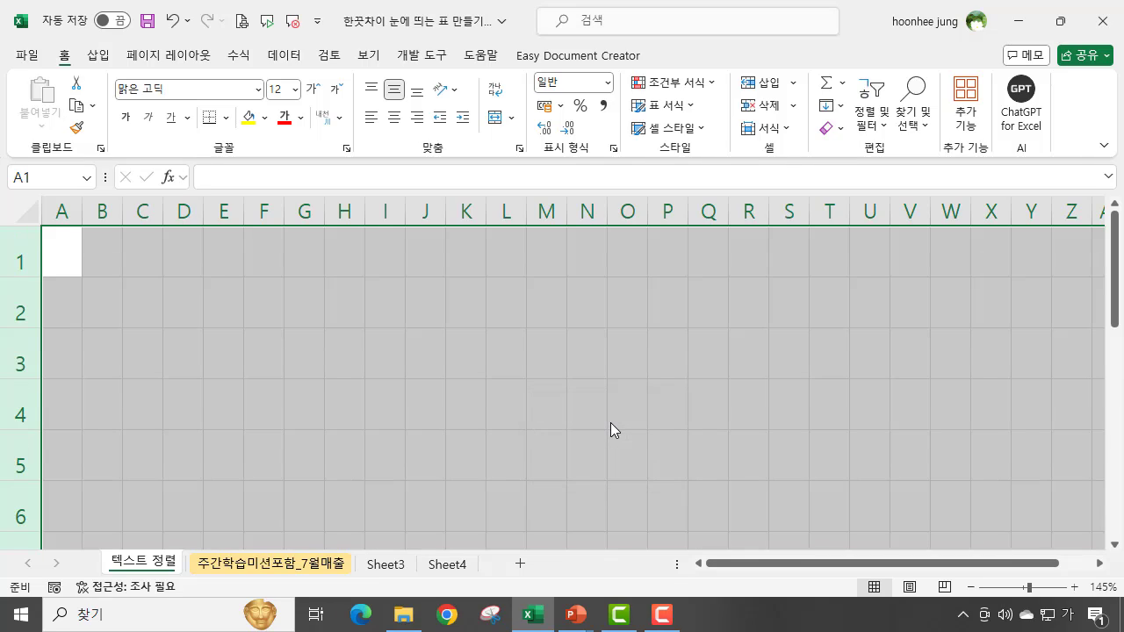
click(223, 425)
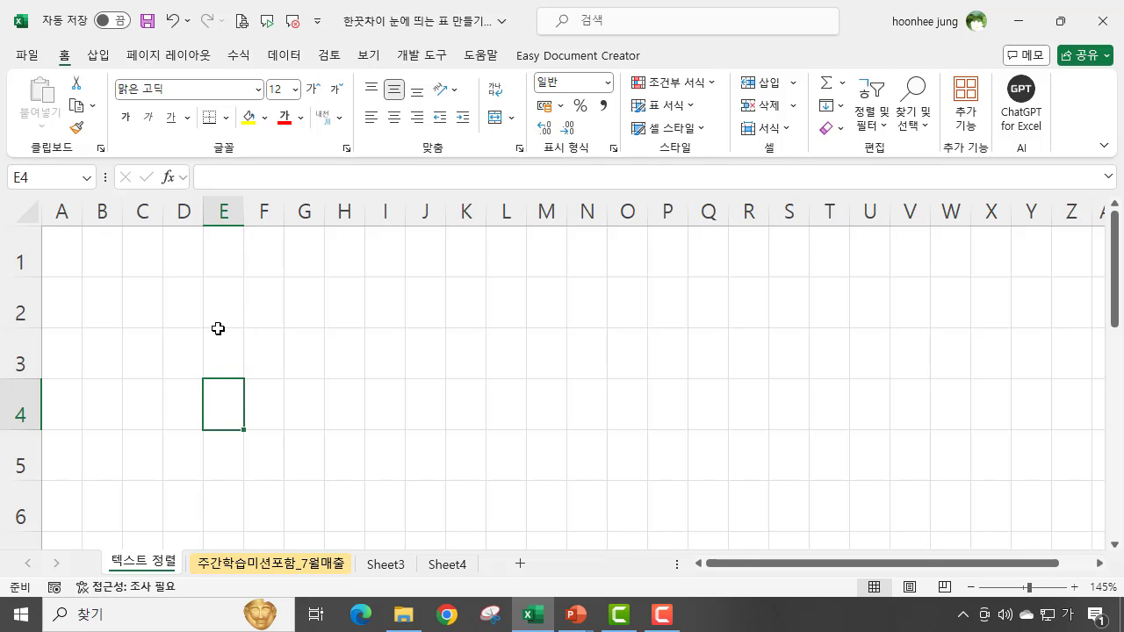
Merge and center cells C2:D2.
click(141, 304)
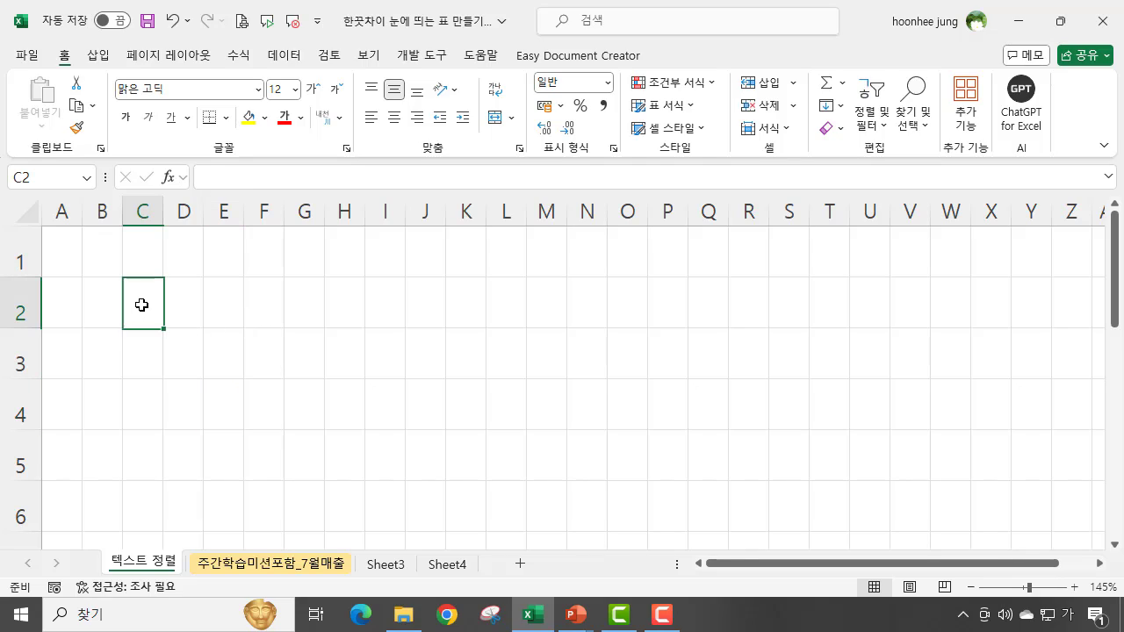
drag(142, 304, 225, 311)
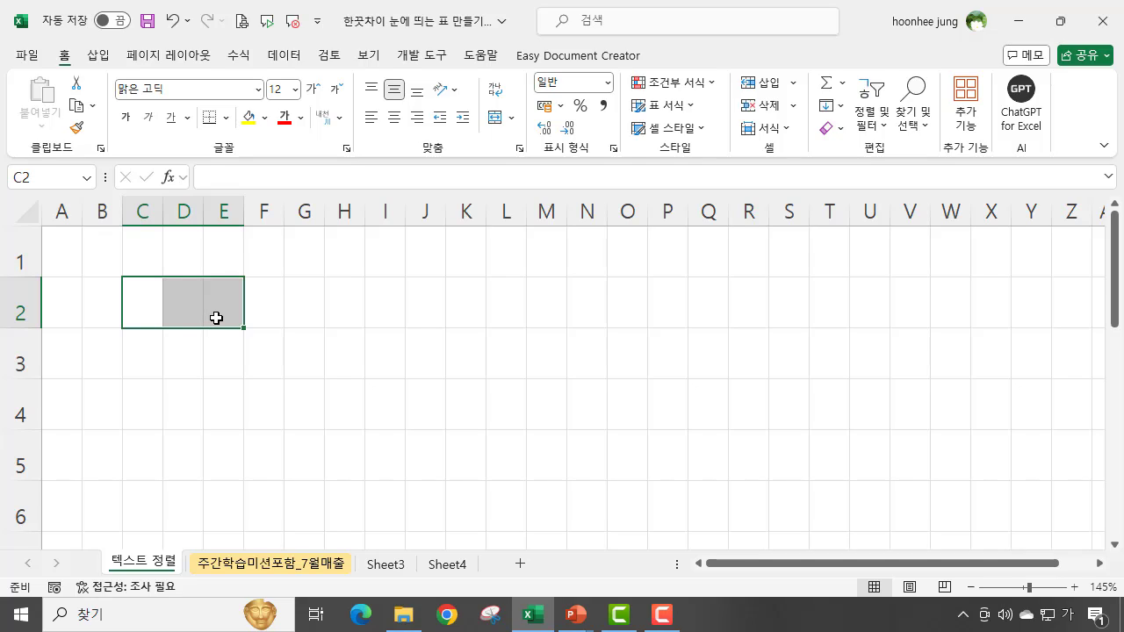
drag(149, 307, 195, 307)
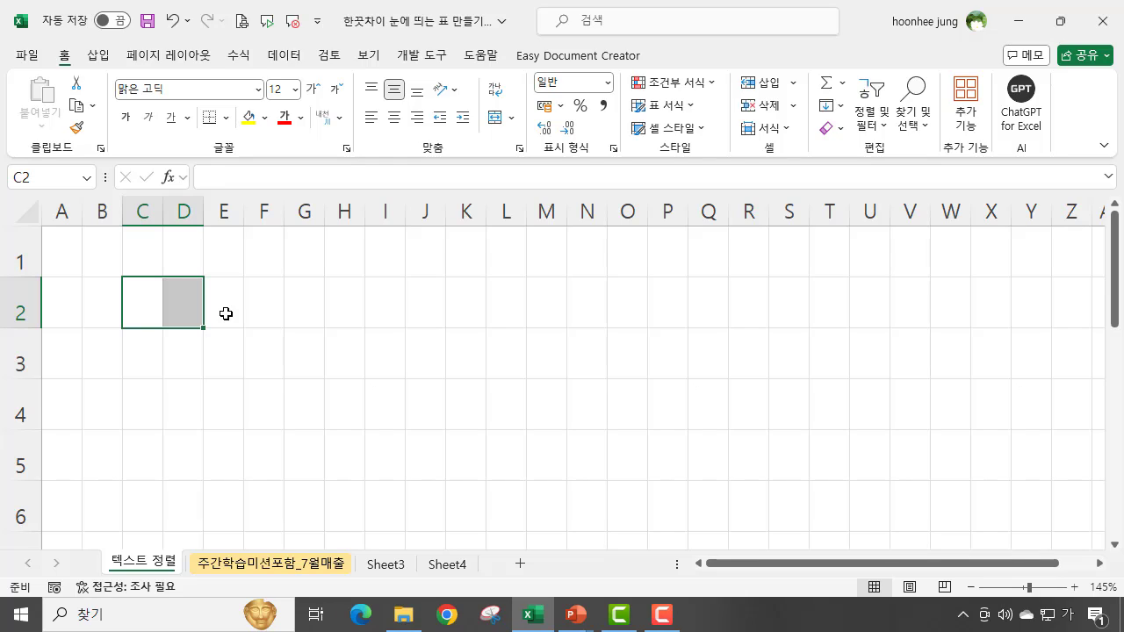
click(495, 118)
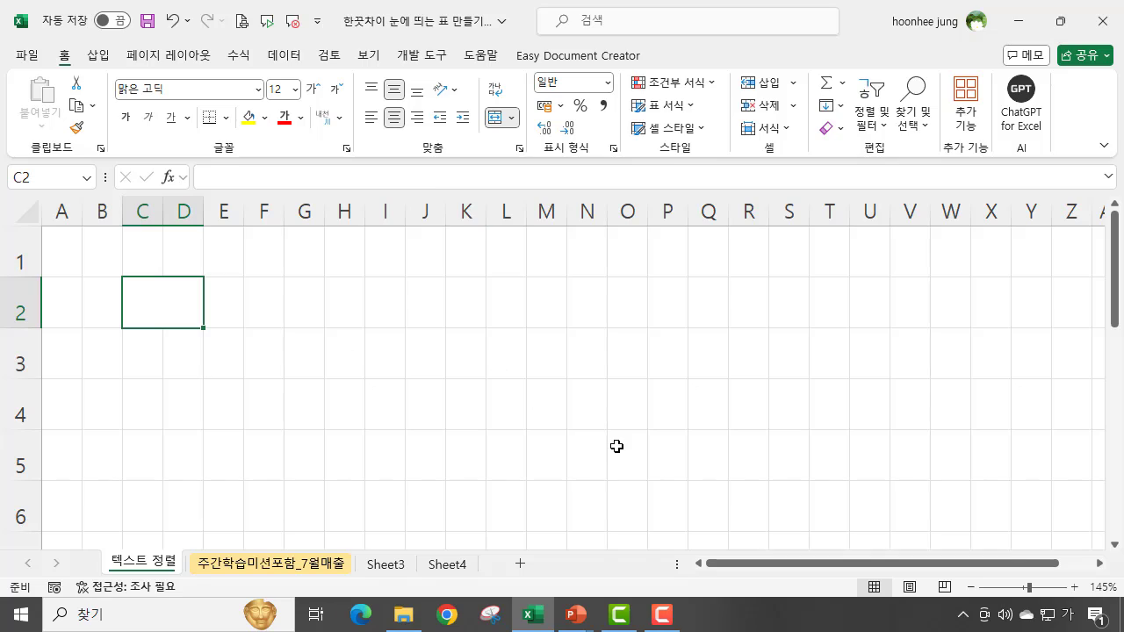
Enter 사업자 번호 in the merged cell C2, with a line break between 사업자 and 번호.
scroll(618, 438, up, 2)
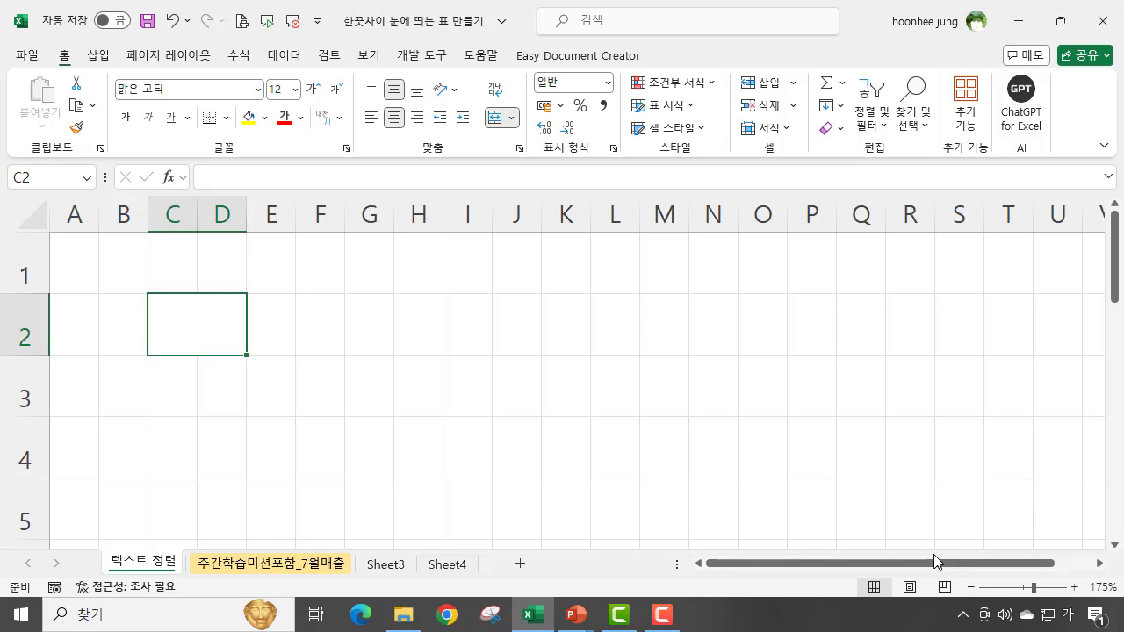
text(상)
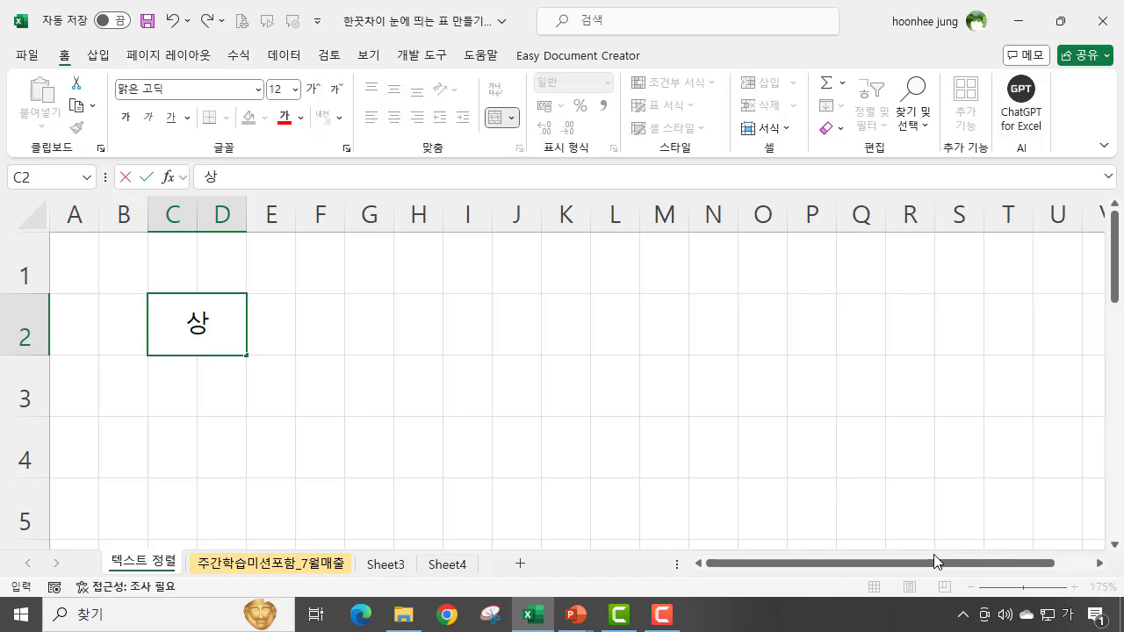
text(업자)
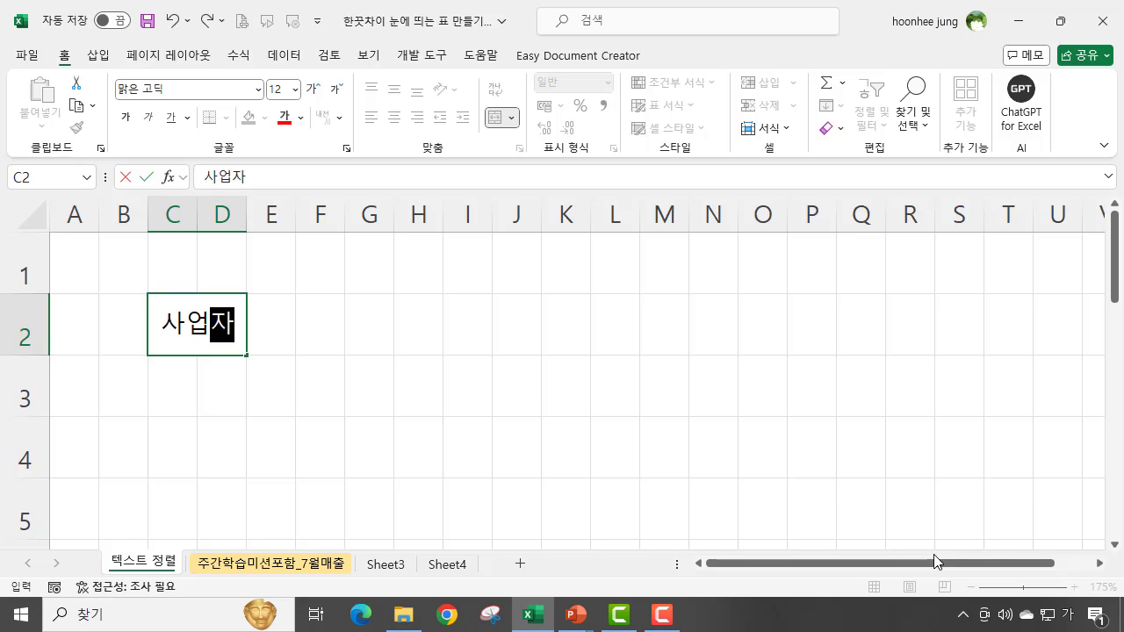
key(alt+Return)
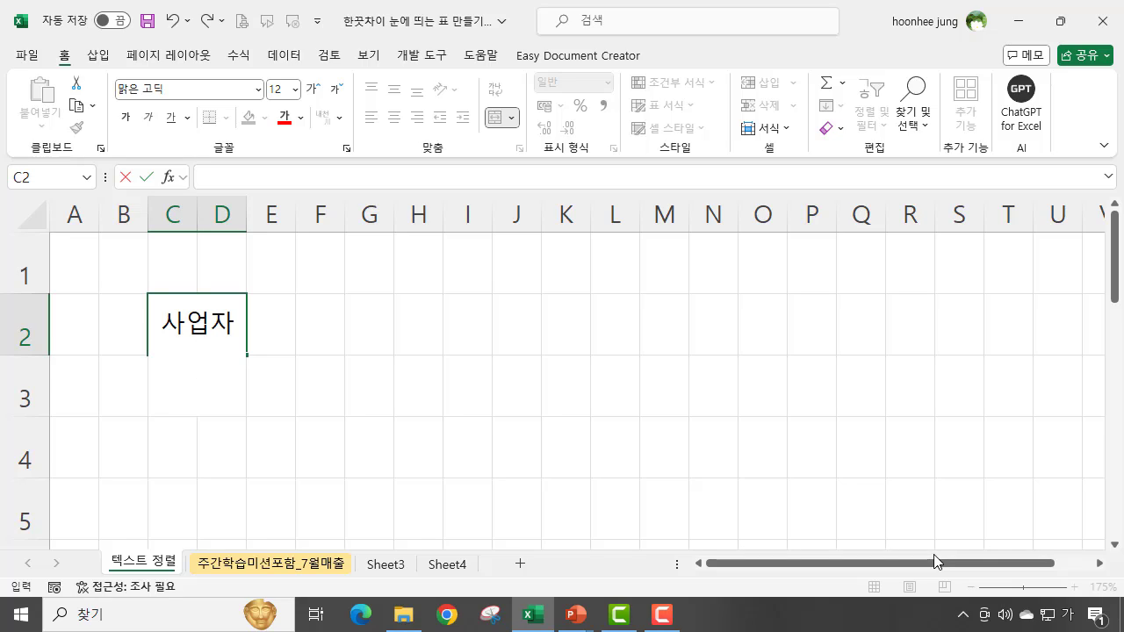
text(번호)
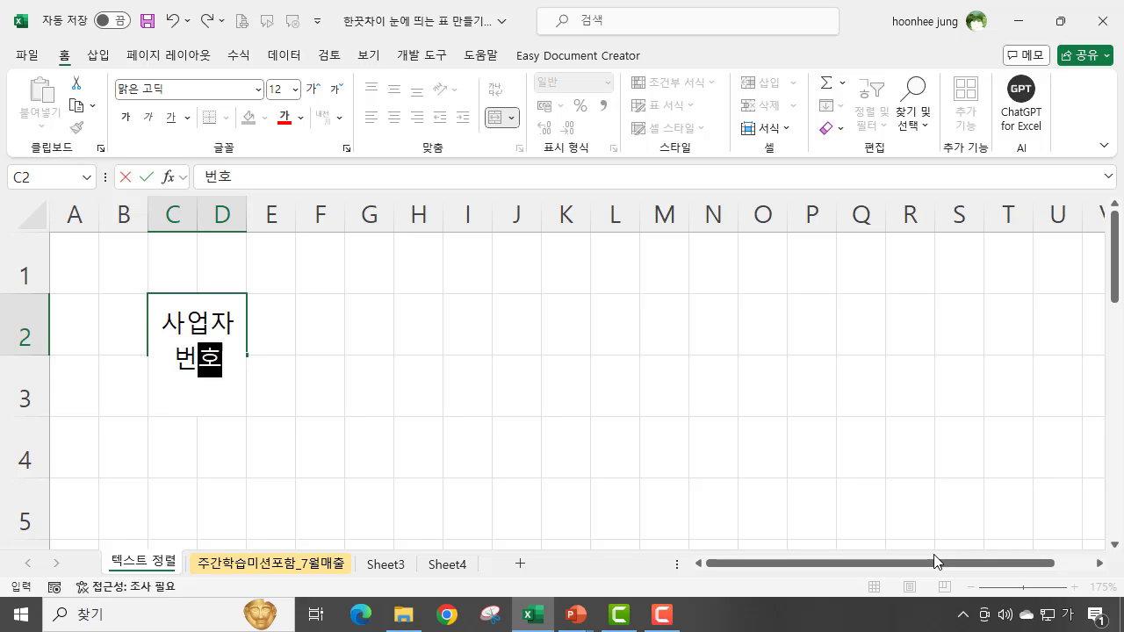
key(Return)
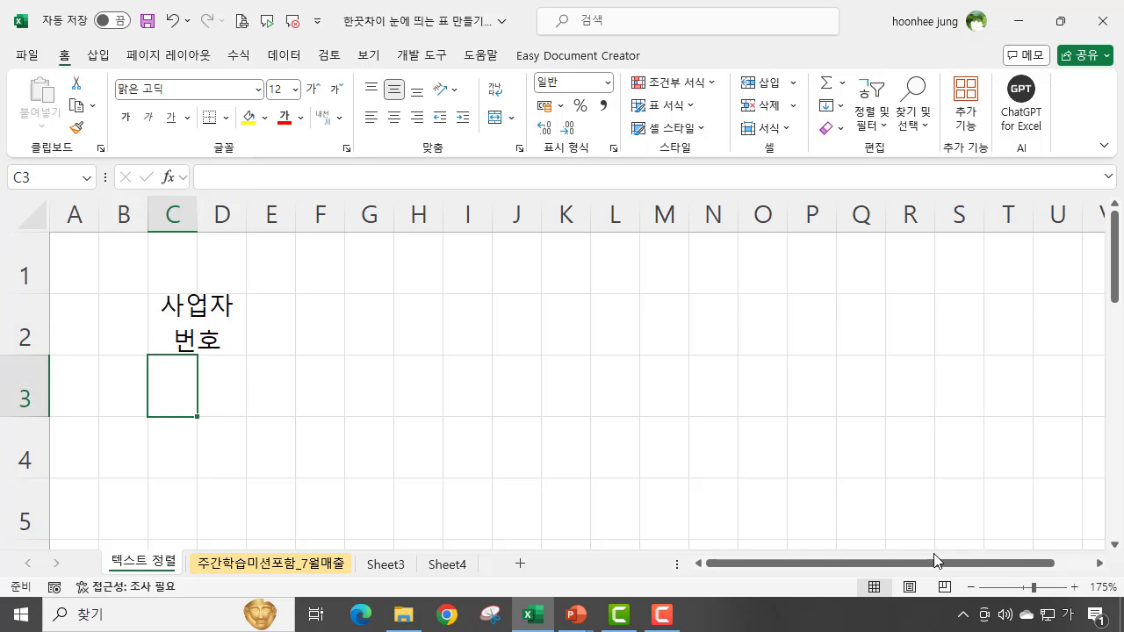
click(202, 325)
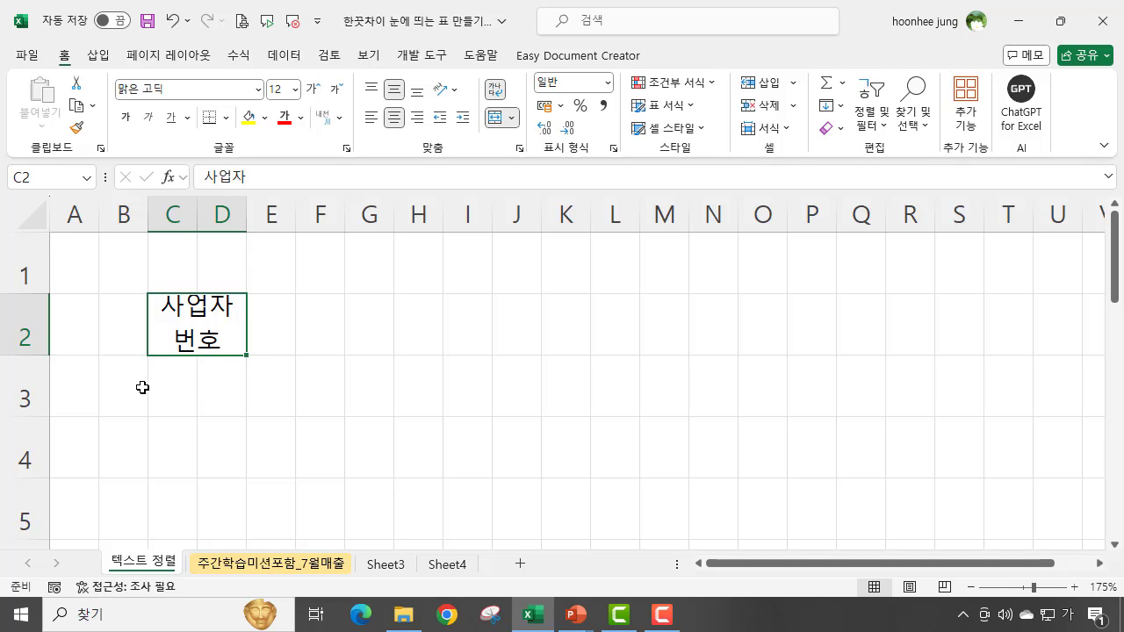
drag(143, 387, 218, 390)
click(180, 381)
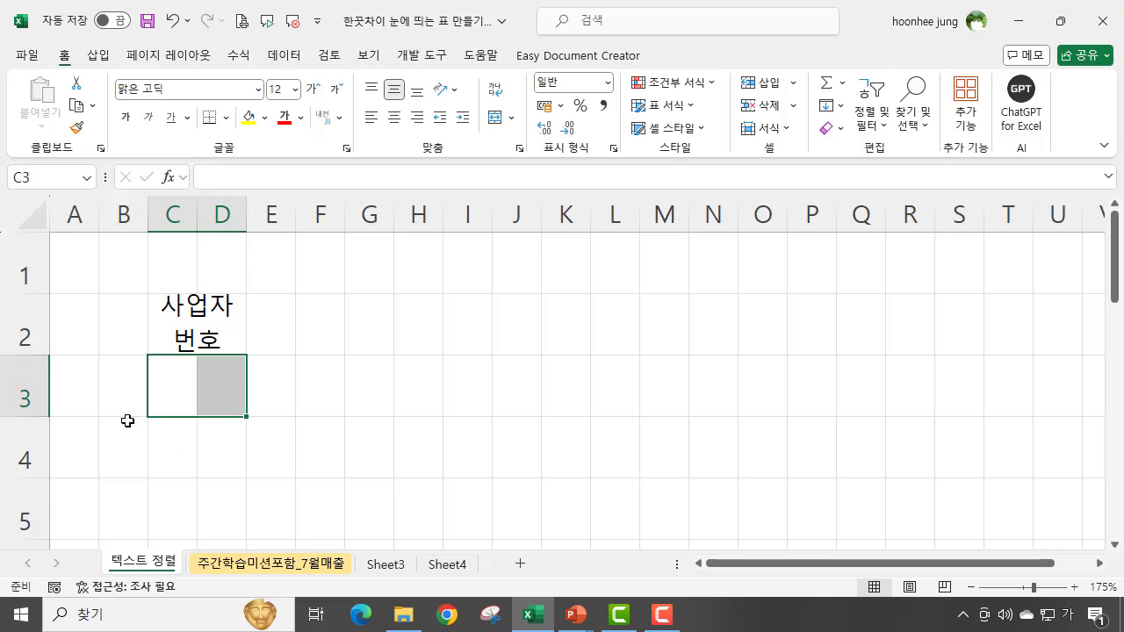
click(369, 395)
Copy the merged 사업자 번호 cell's formatting to columns C:D of rows 3, 4, 5 and 6 with Format Painter.
click(223, 332)
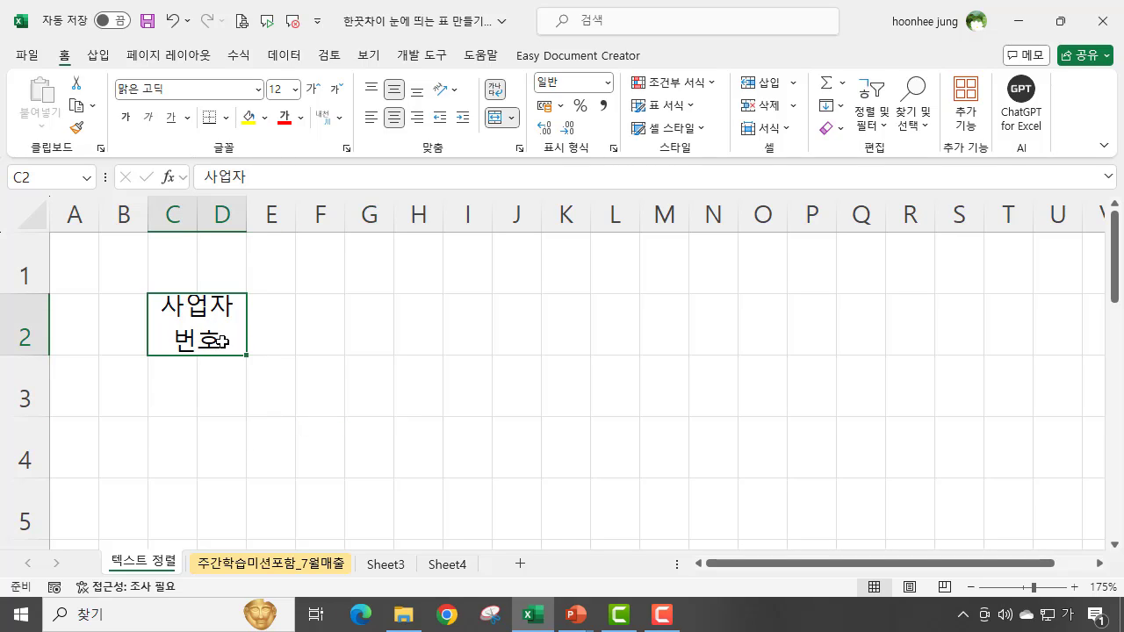
click(76, 130)
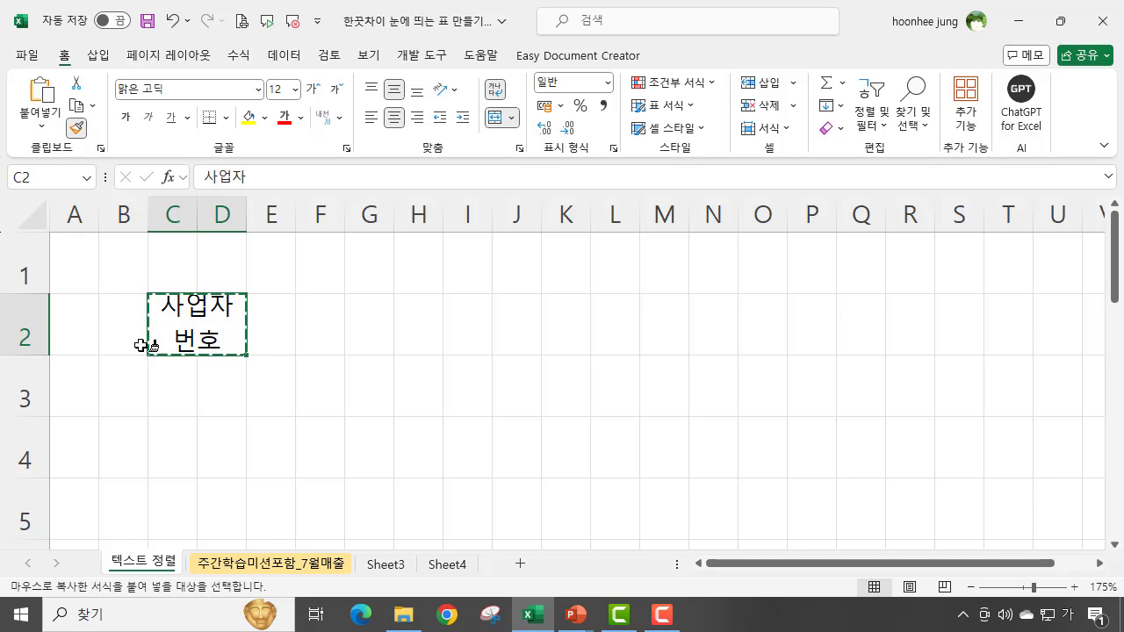
click(171, 402)
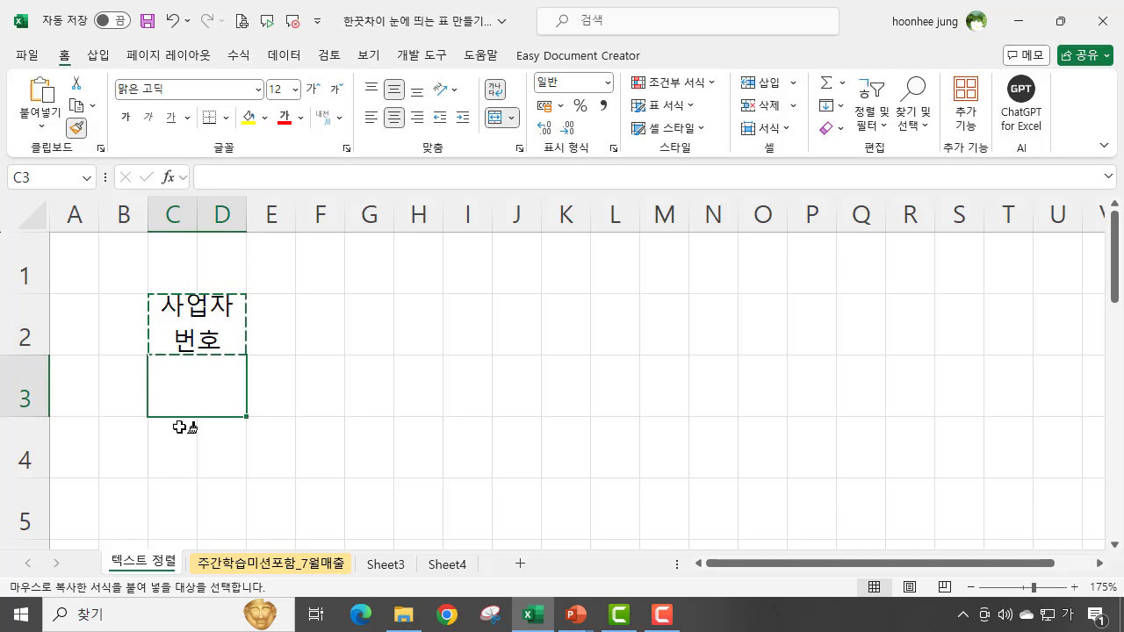
click(169, 454)
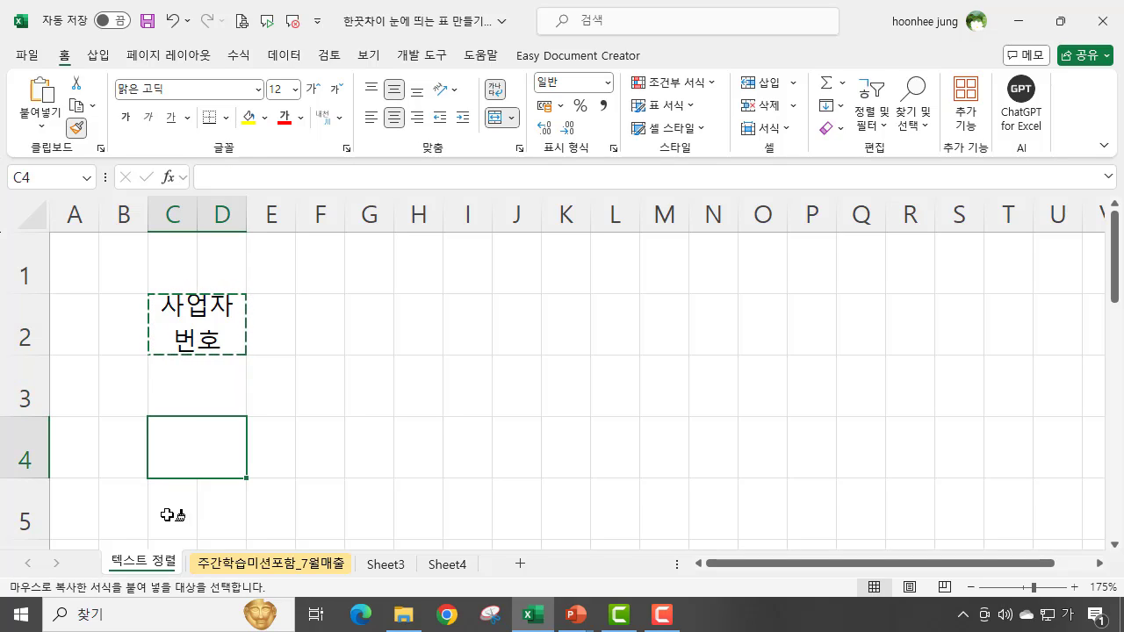
click(172, 518)
scroll(250, 502, down, 1)
click(179, 474)
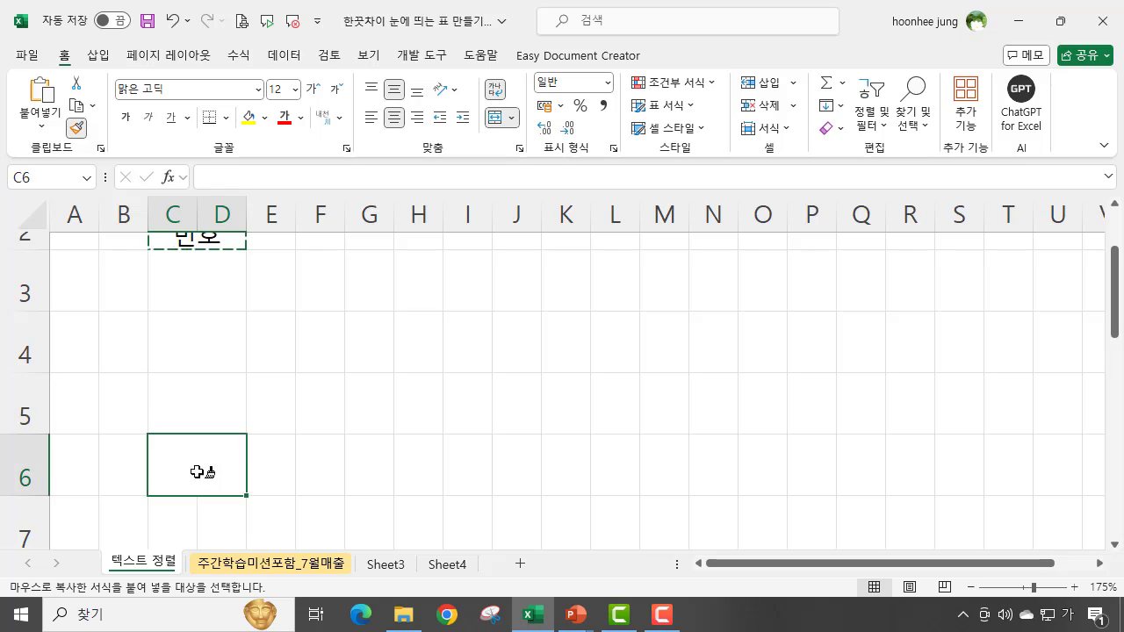
scroll(378, 434, up, 1)
scroll(334, 431, down, 1)
scroll(236, 338, up, 1)
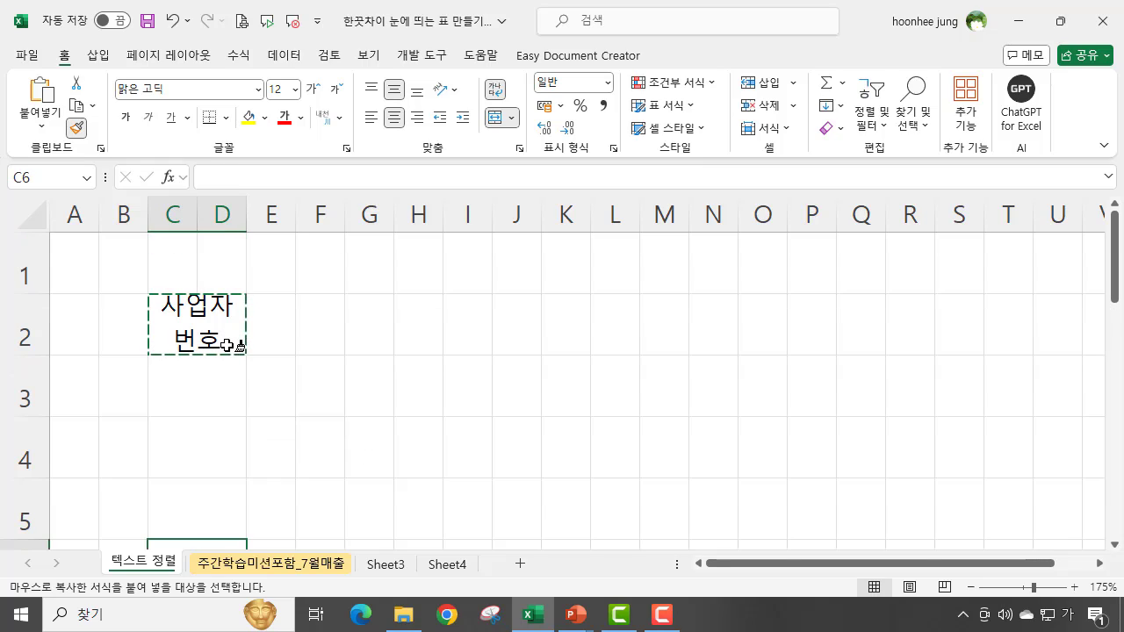
scroll(315, 341, down, 1)
key(Escape)
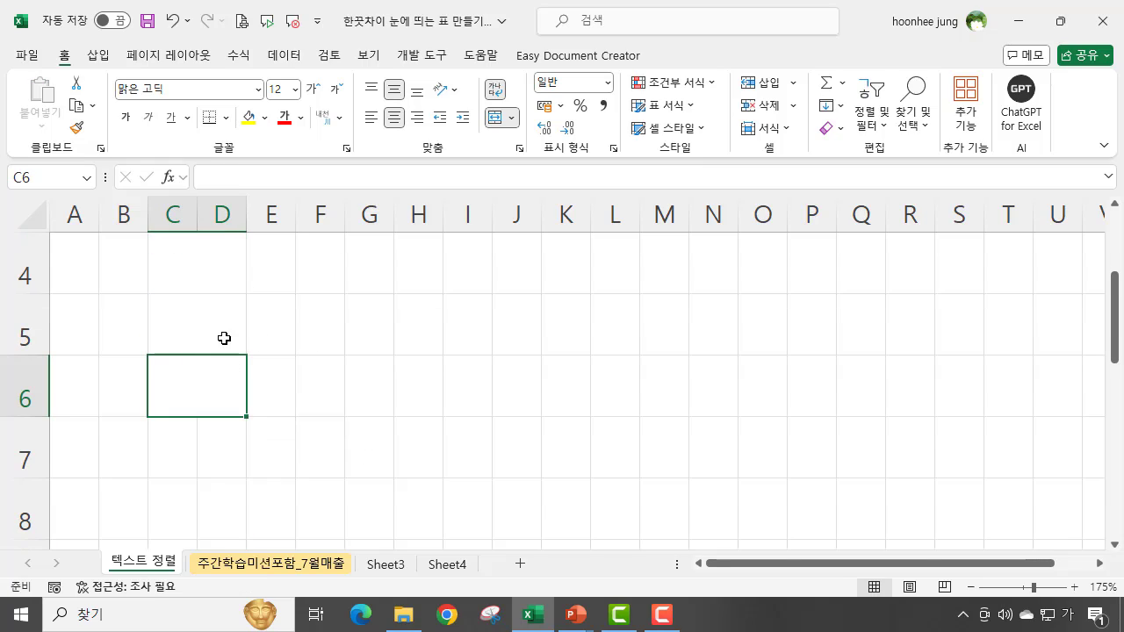
Enter the labels 상호, 업종, 주소 and 전화 in the merged C:D cells of rows 3, 4, 5 and 6.
scroll(246, 369, up, 1)
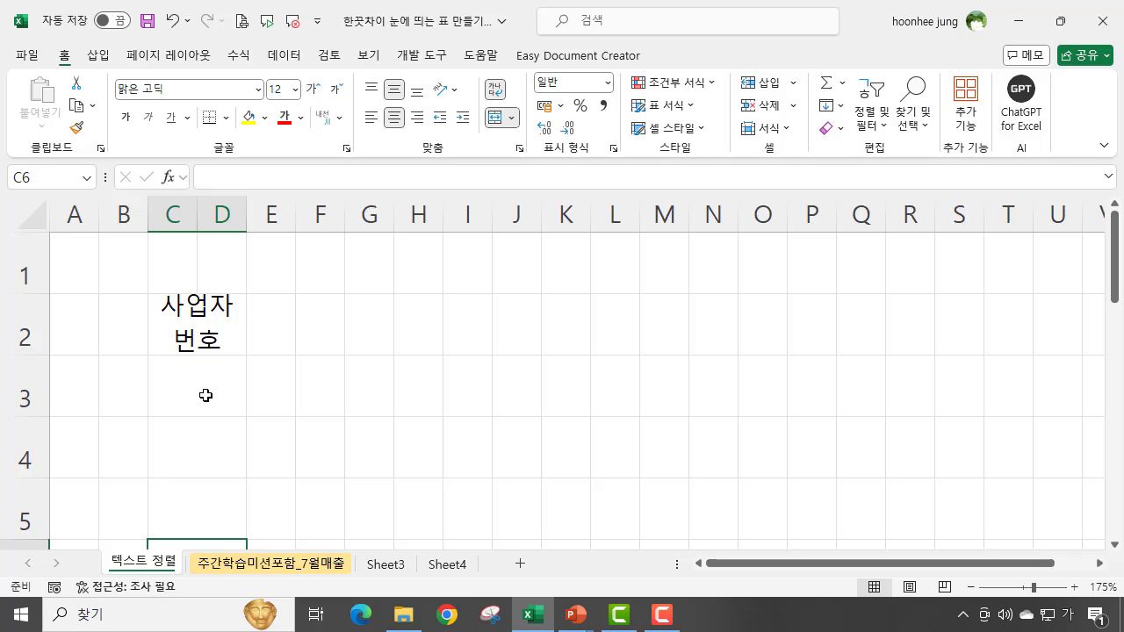
click(210, 333)
click(196, 384)
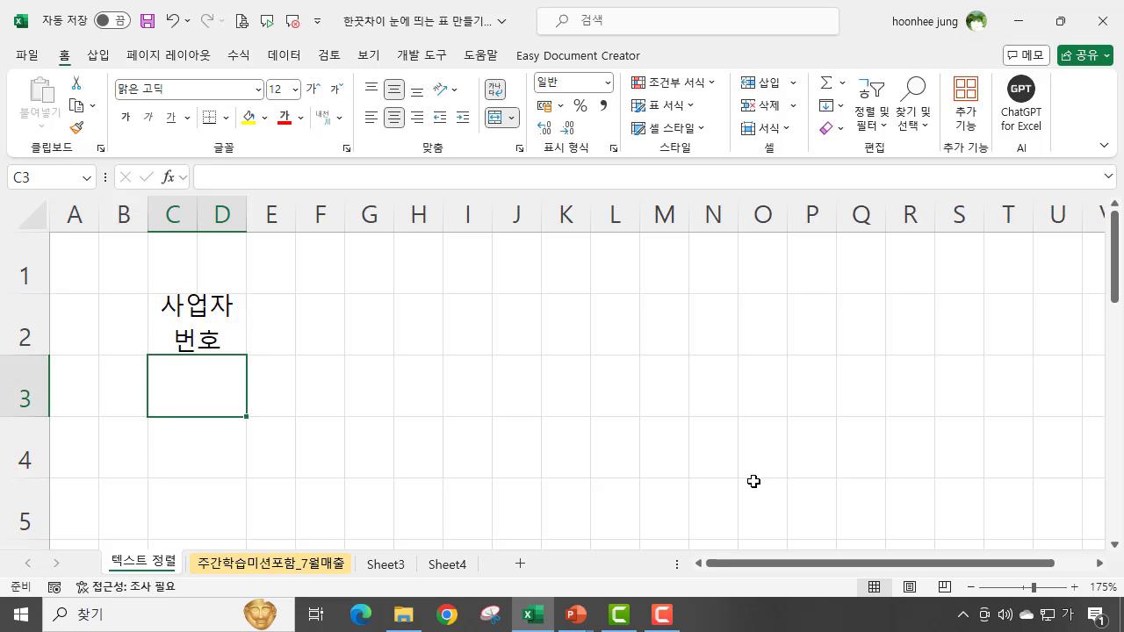
text(상호)
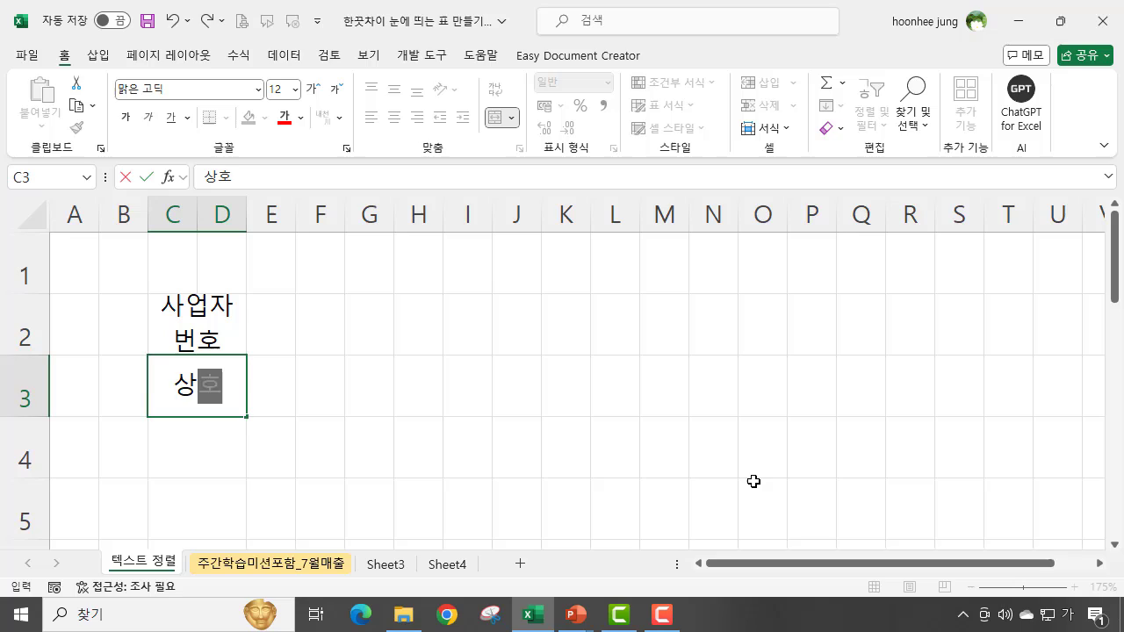
key(Return)
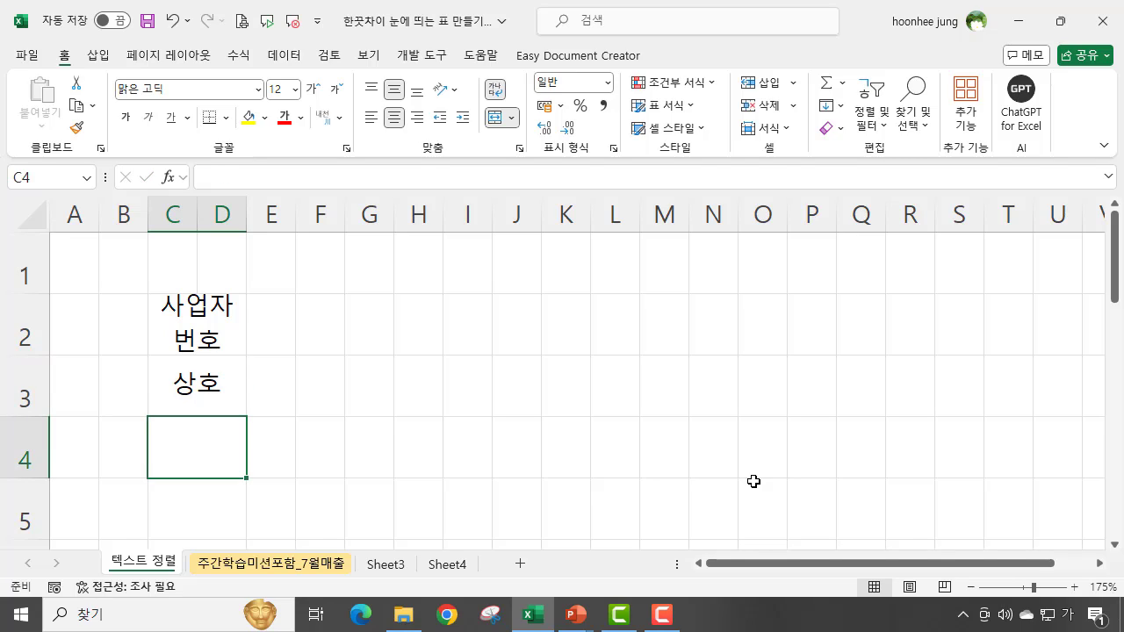
text(업종)
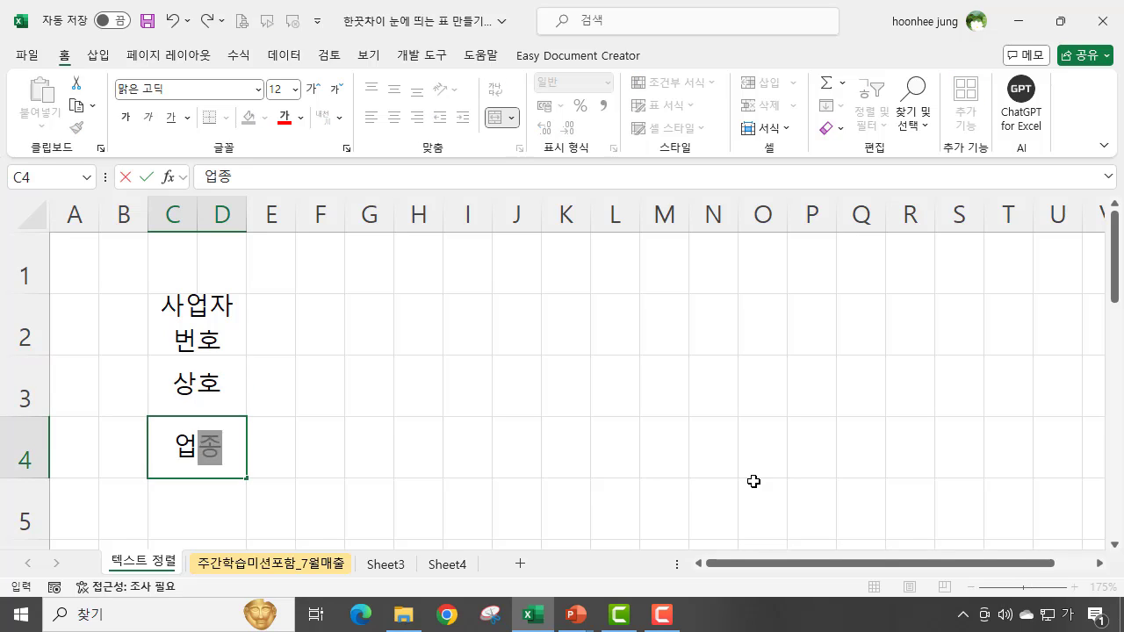
key(Return)
text(주소)
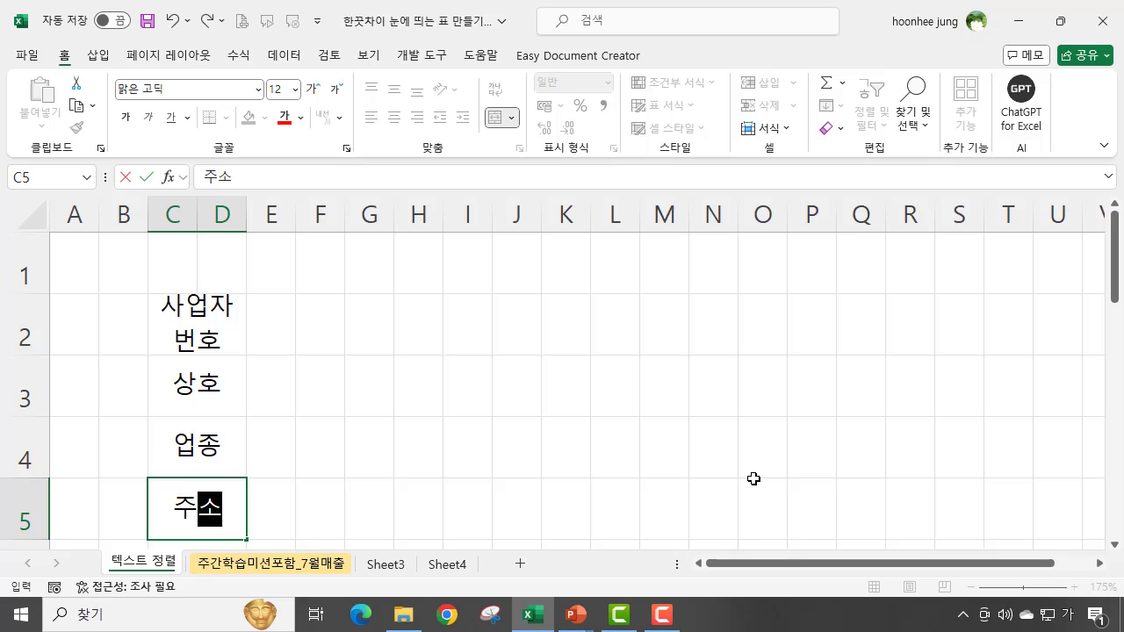
key(Return)
text(전화)
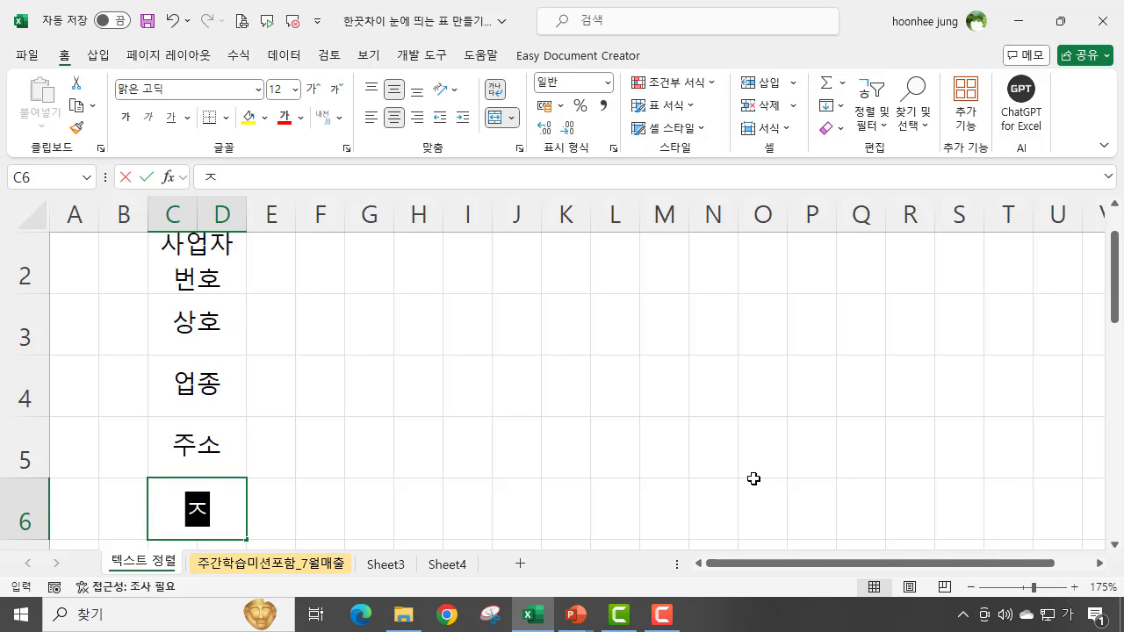
key(Return)
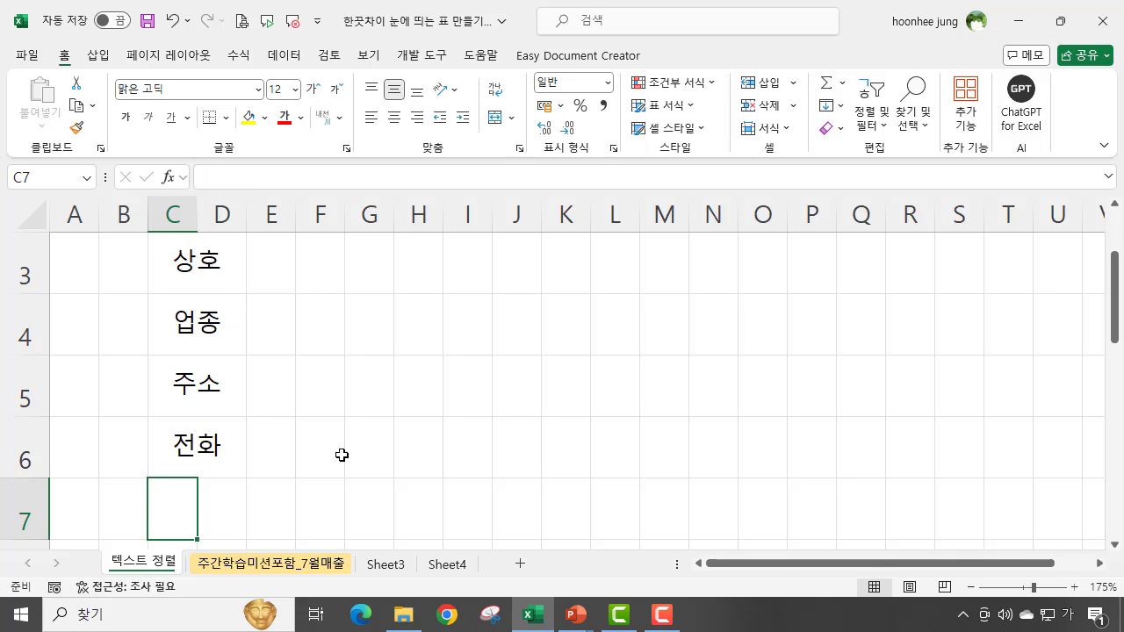
scroll(284, 469, up, 1)
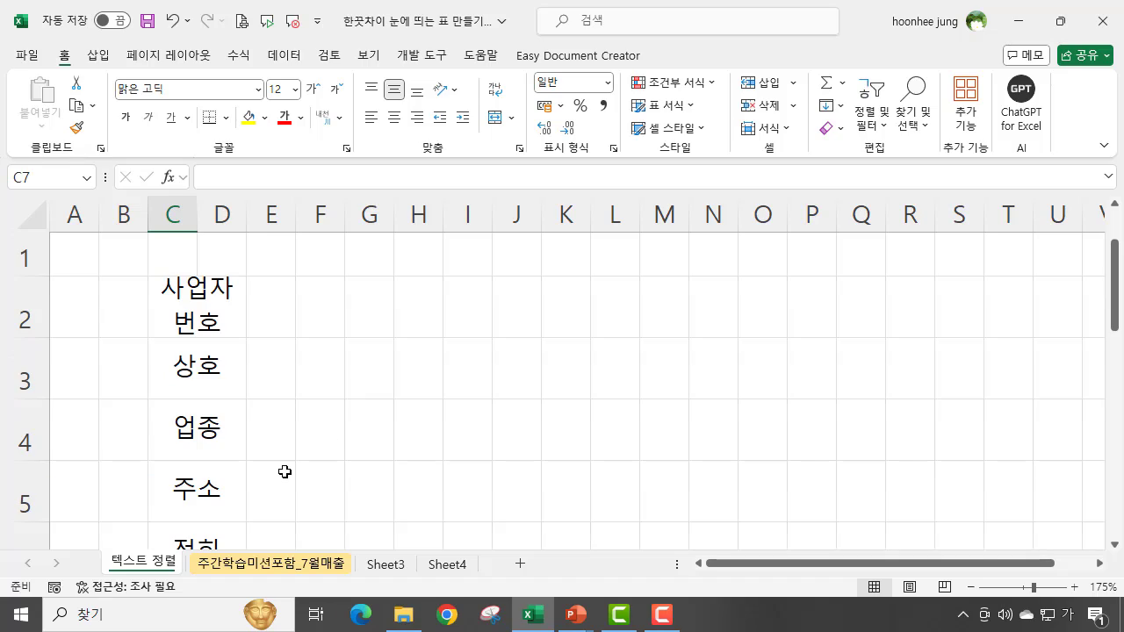
click(401, 414)
click(211, 324)
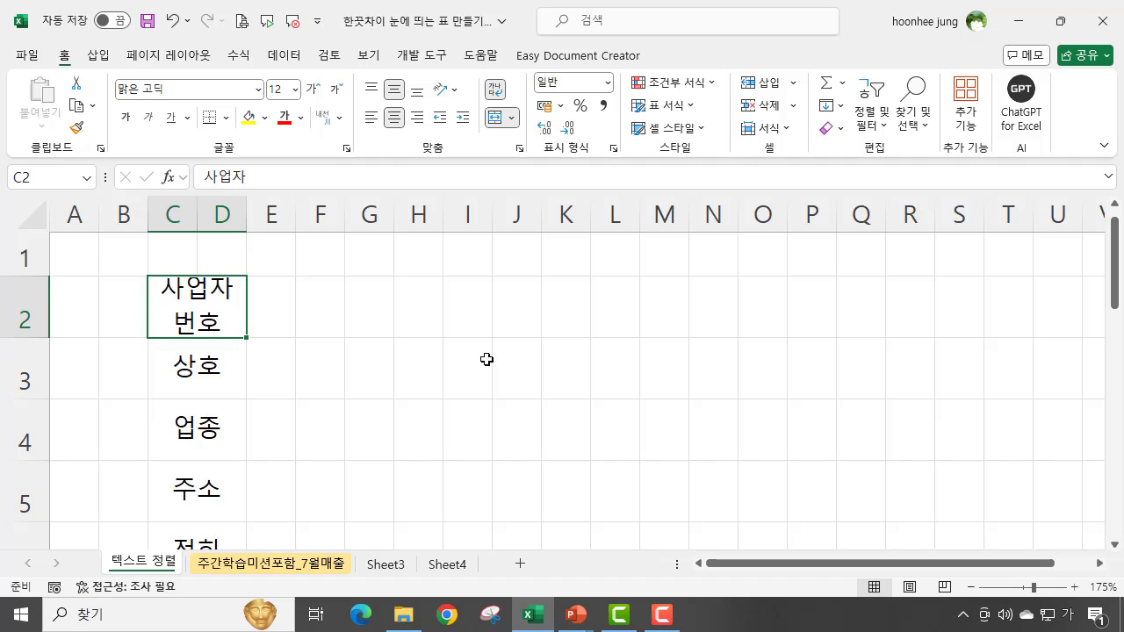
click(272, 315)
click(331, 313)
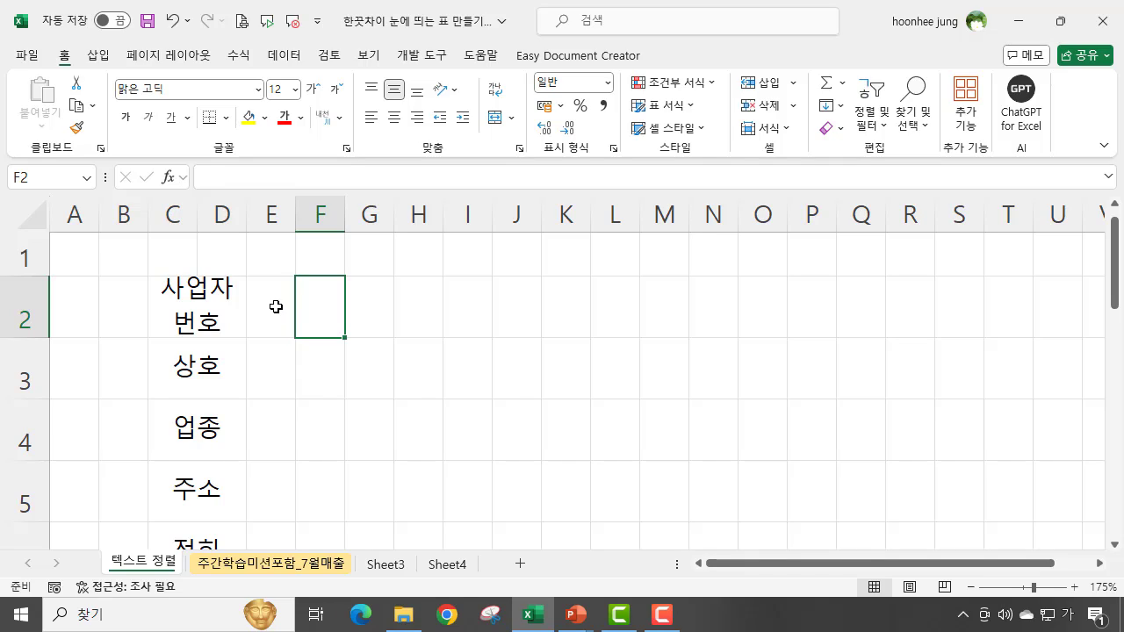
click(270, 312)
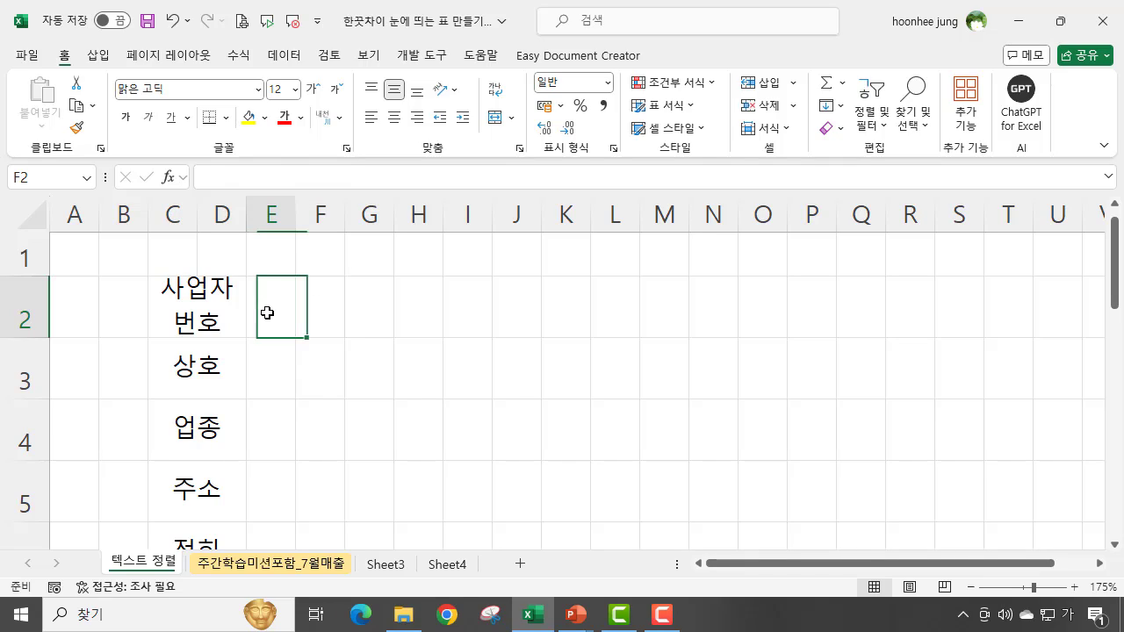
click(319, 315)
click(268, 311)
click(311, 312)
click(385, 318)
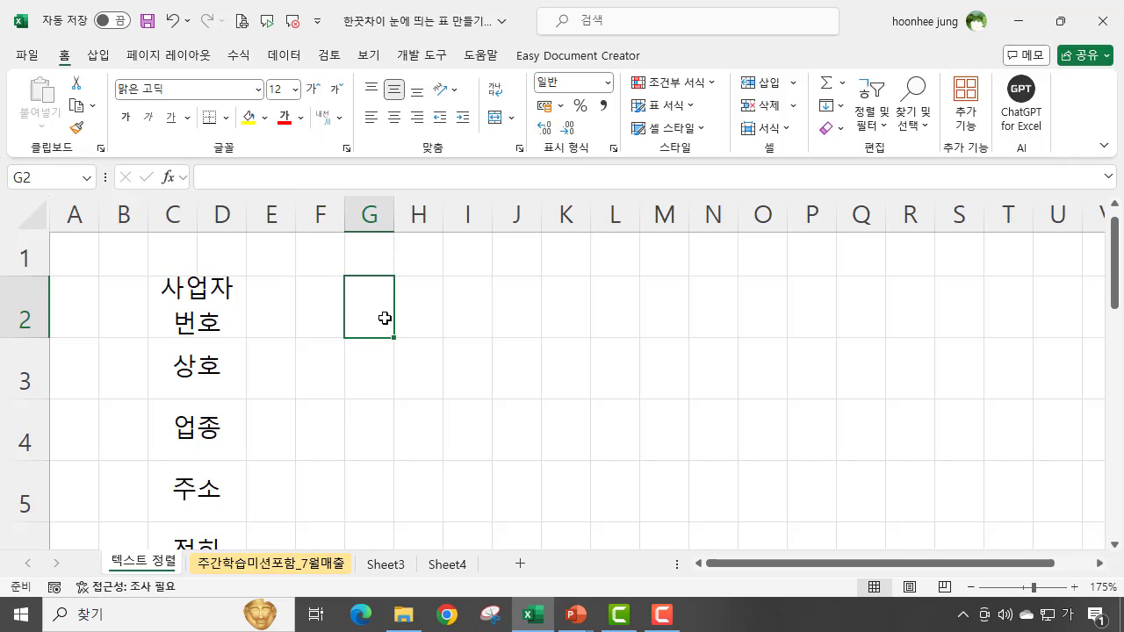
drag(266, 311, 562, 301)
click(716, 307)
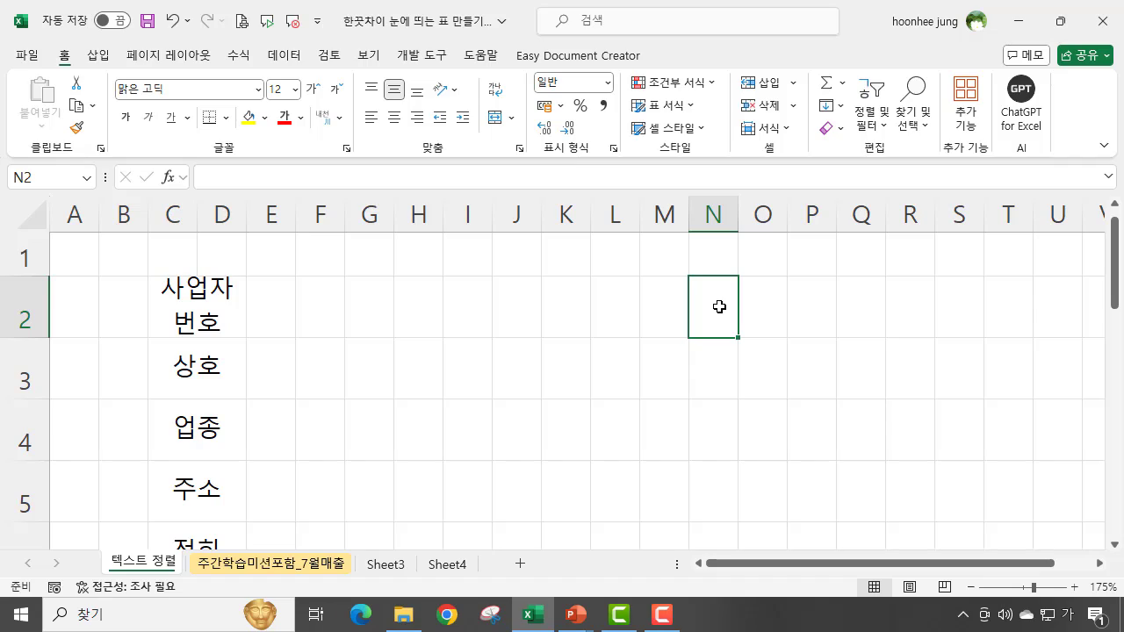
click(267, 378)
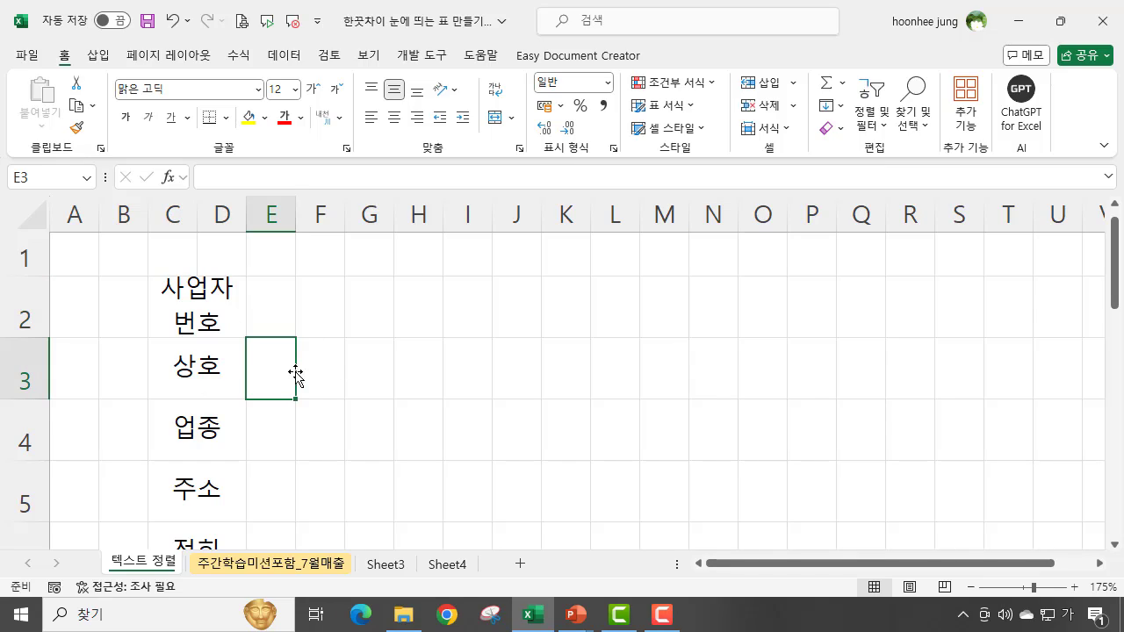
click(360, 367)
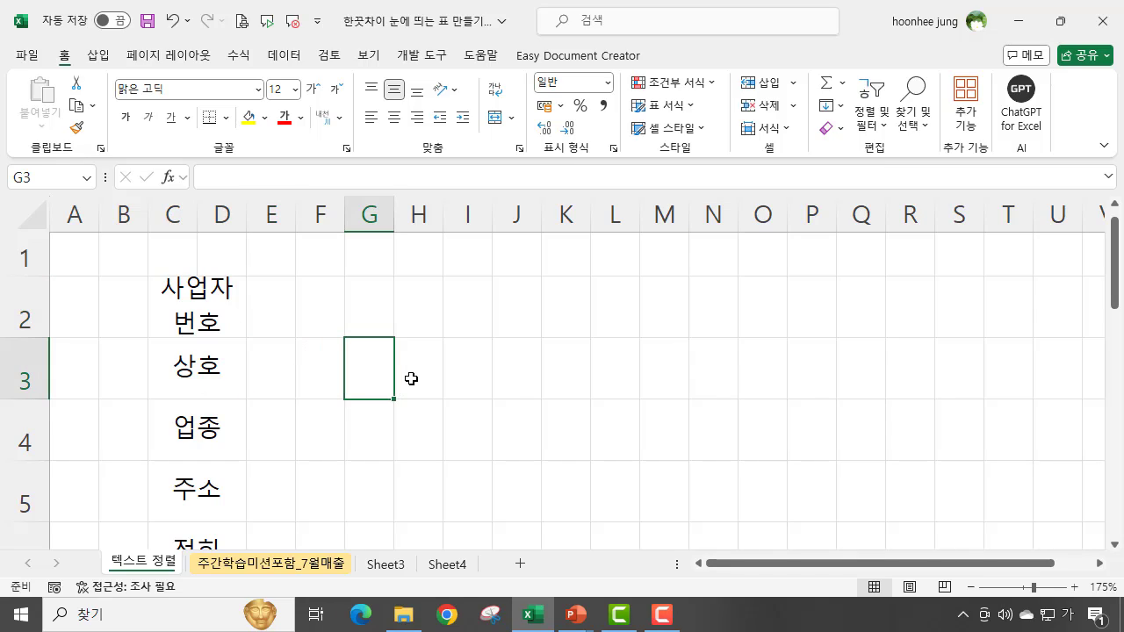
click(468, 365)
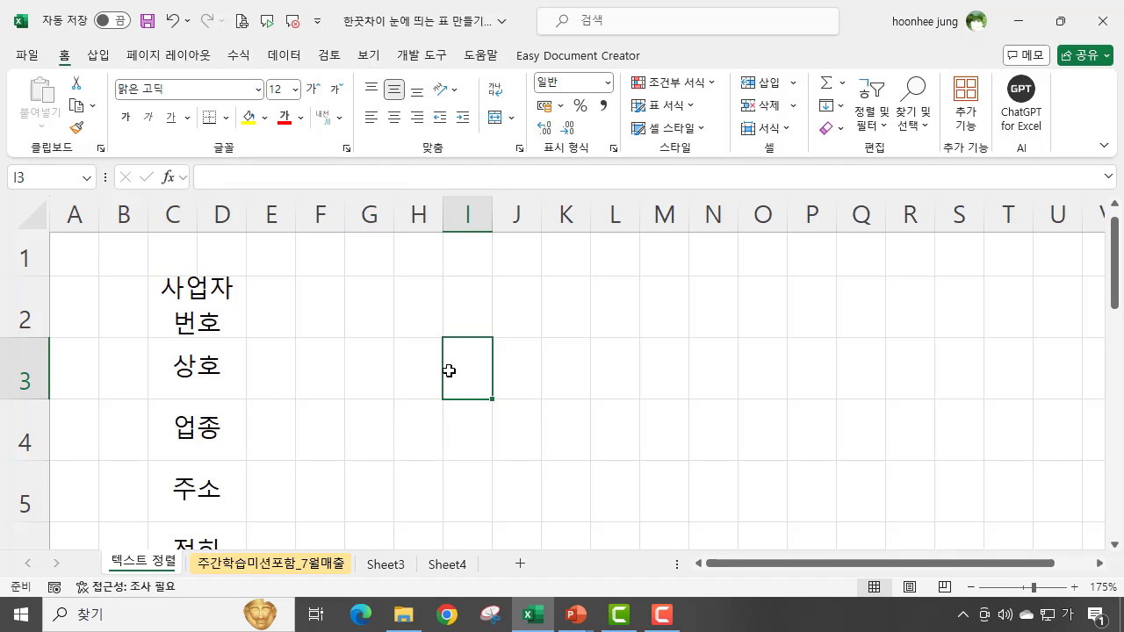
Merge and center cells E3:G3 beside the 상호 label.
click(264, 367)
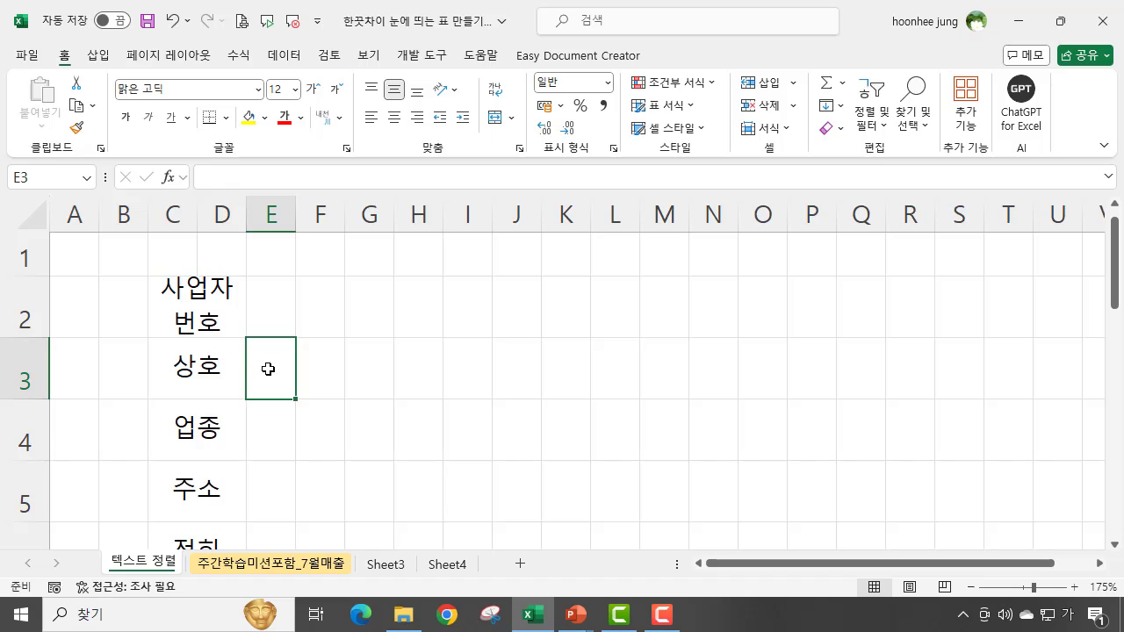
drag(296, 372, 371, 375)
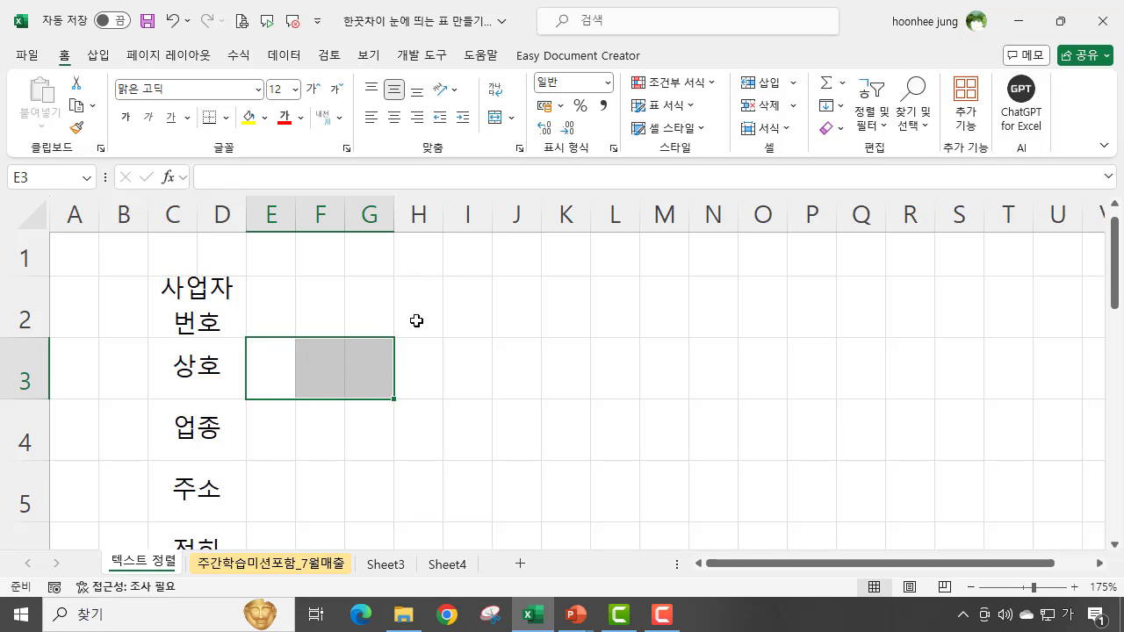
click(495, 117)
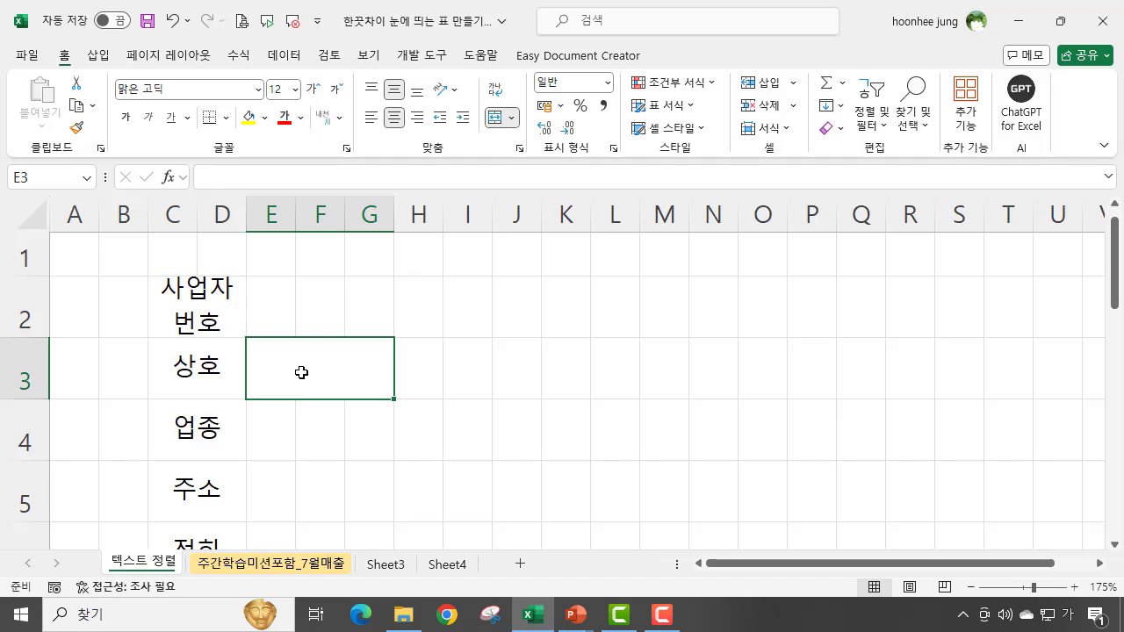
key(Left)
key(Right)
Merge and center cells H3:I3 and enter 대표자 in the merged cell.
click(422, 373)
click(464, 367)
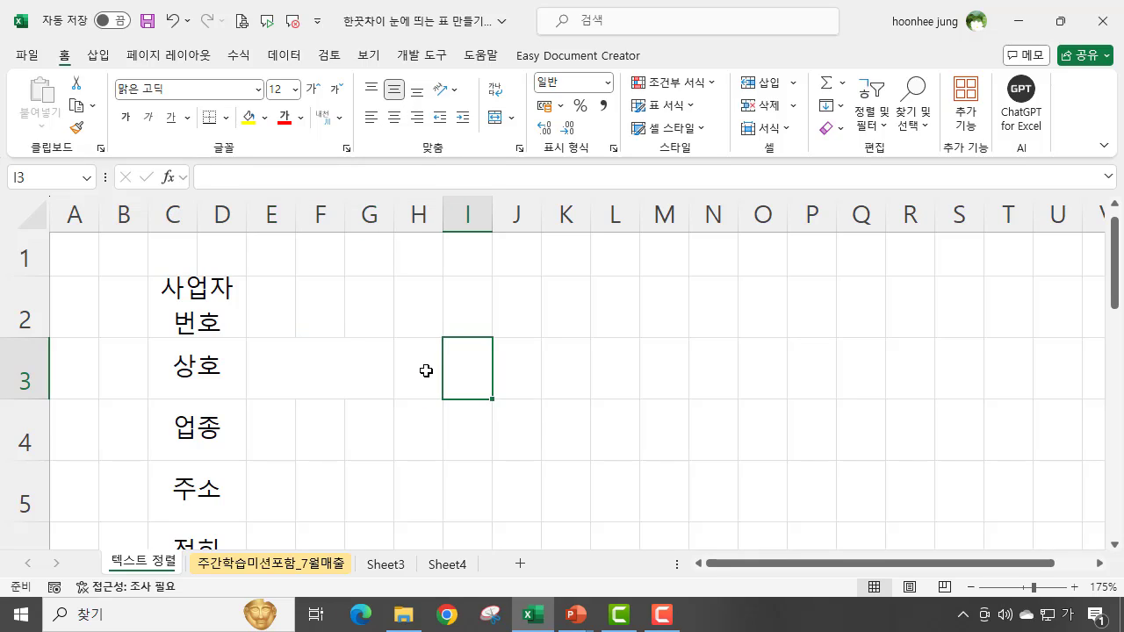
click(425, 371)
drag(420, 368, 461, 368)
click(500, 121)
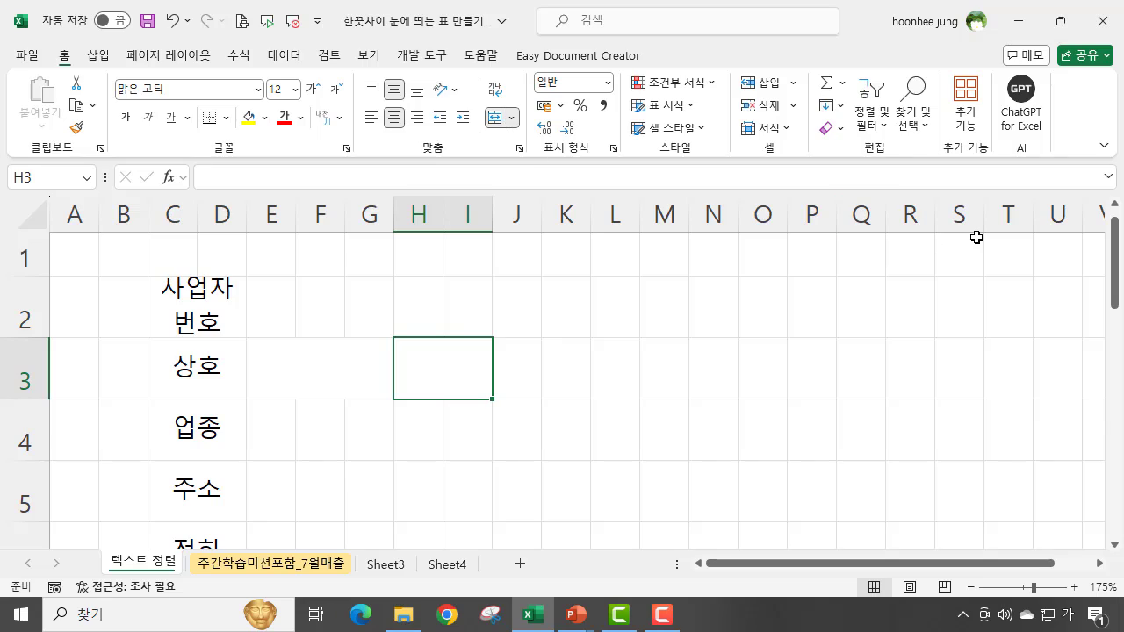
text(대표자)
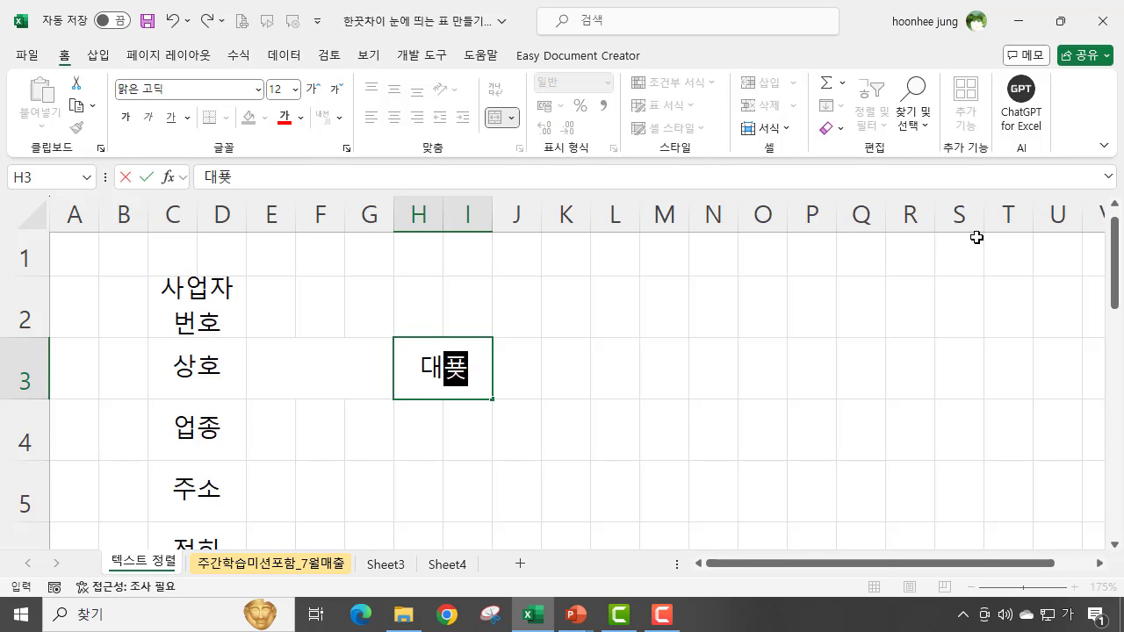
key(Return)
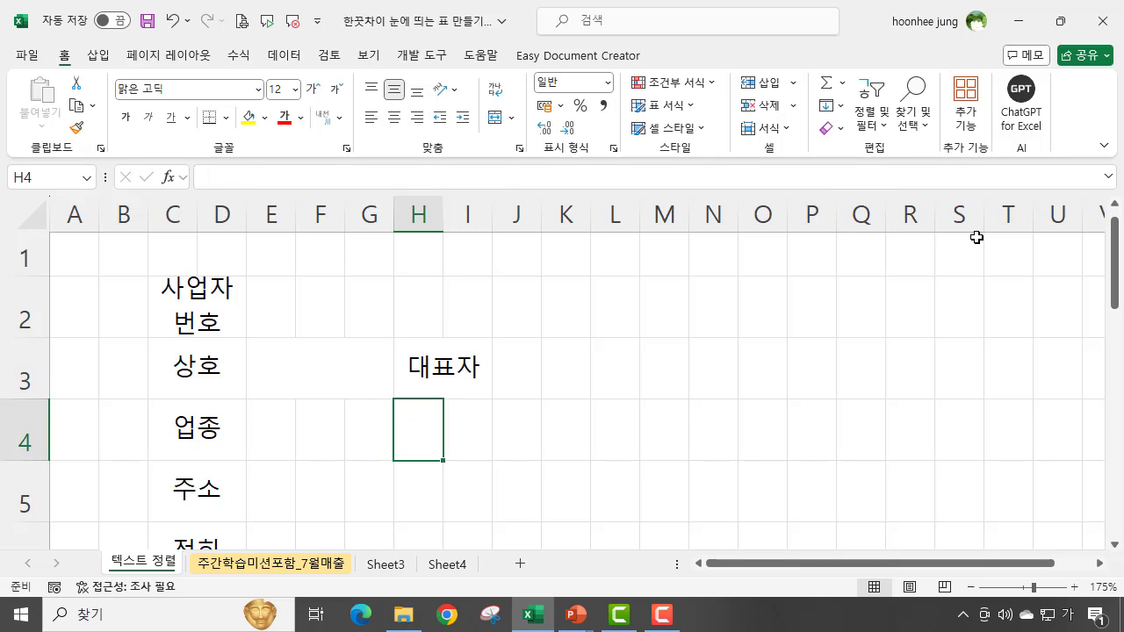
Merge and center cells J3:L3 beside the 대표자 label.
click(456, 354)
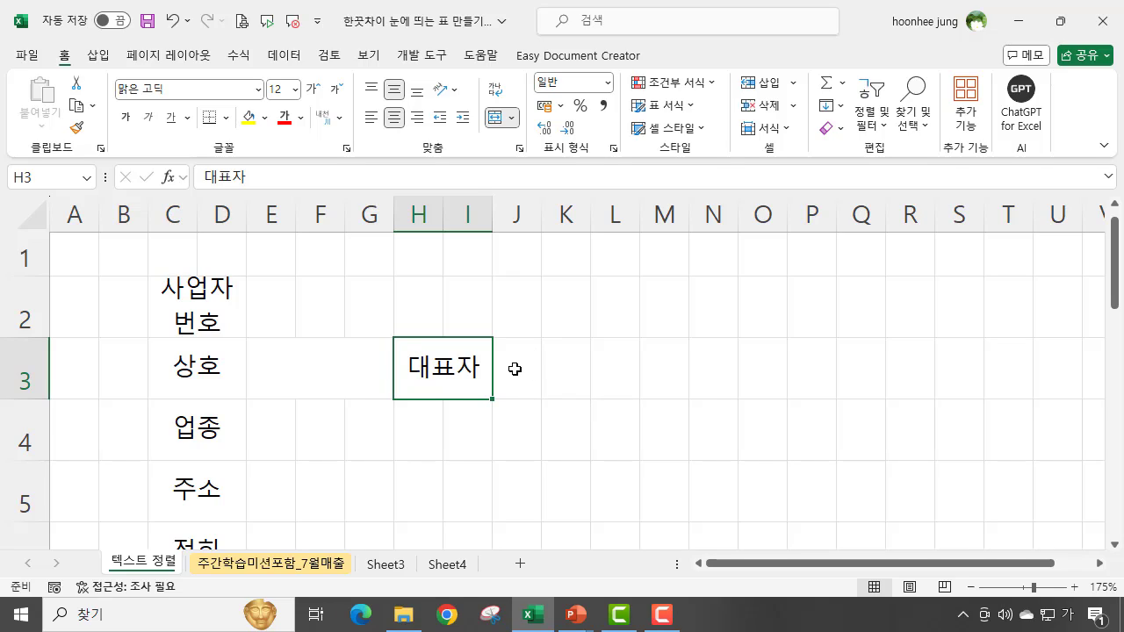
click(511, 368)
click(572, 369)
click(610, 366)
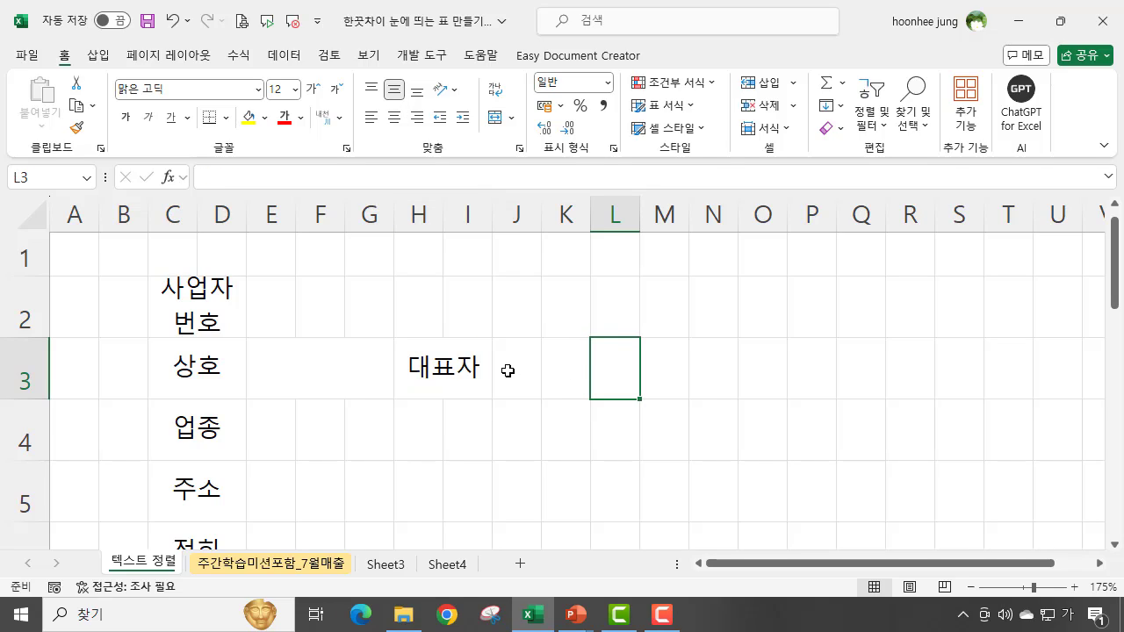
click(508, 370)
drag(507, 371, 595, 372)
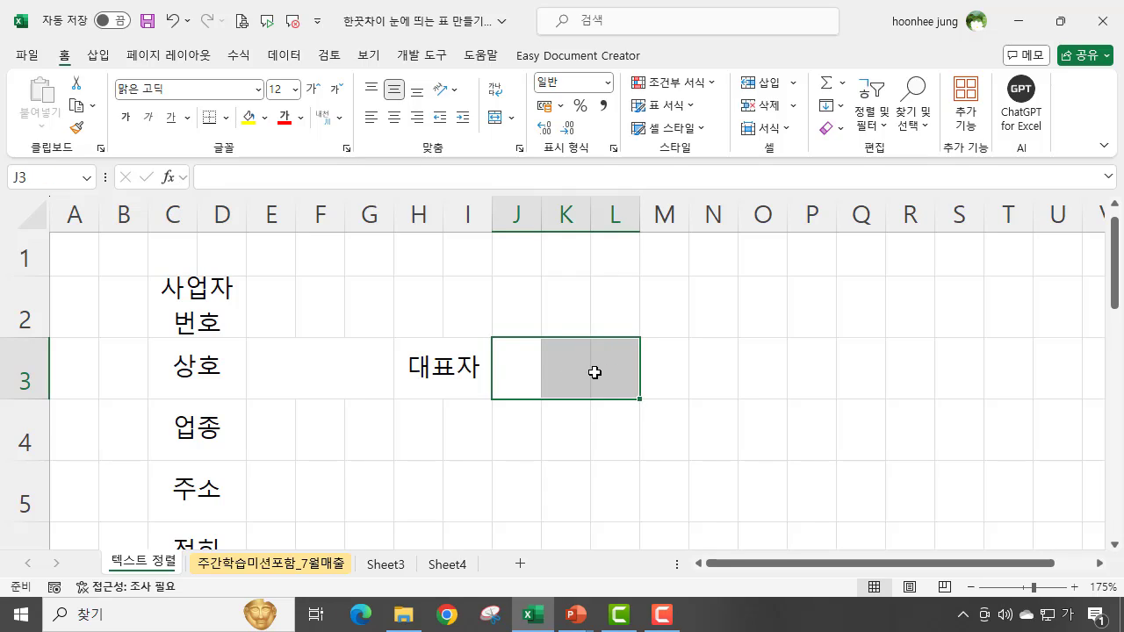
click(496, 117)
click(676, 472)
click(532, 359)
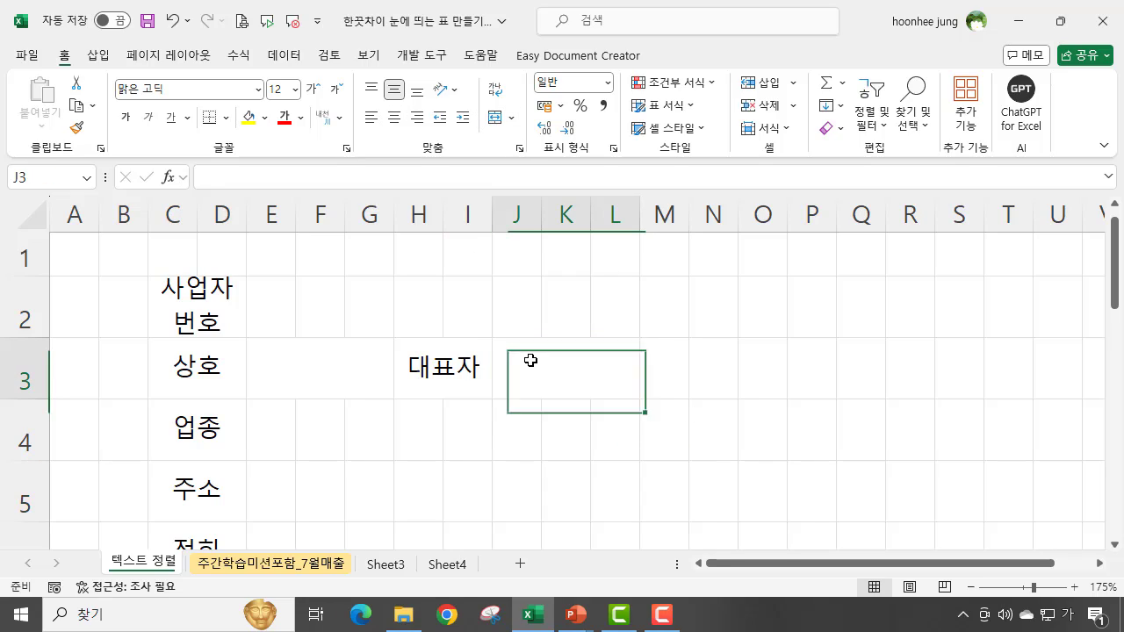
click(660, 467)
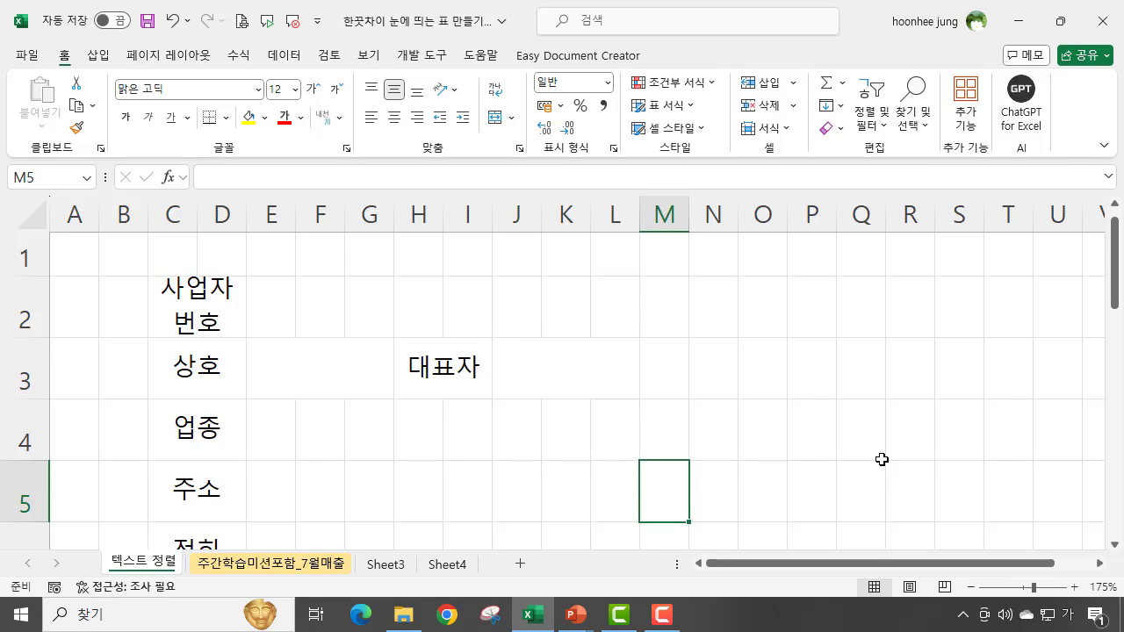
click(531, 353)
click(381, 409)
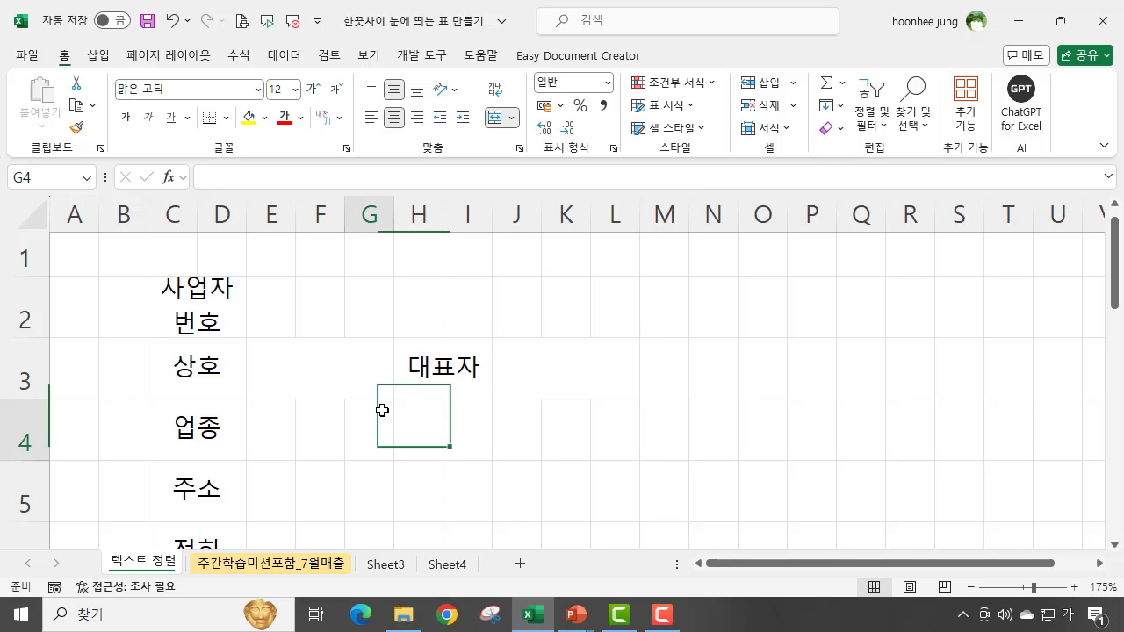
click(259, 409)
drag(293, 366, 369, 366)
click(446, 364)
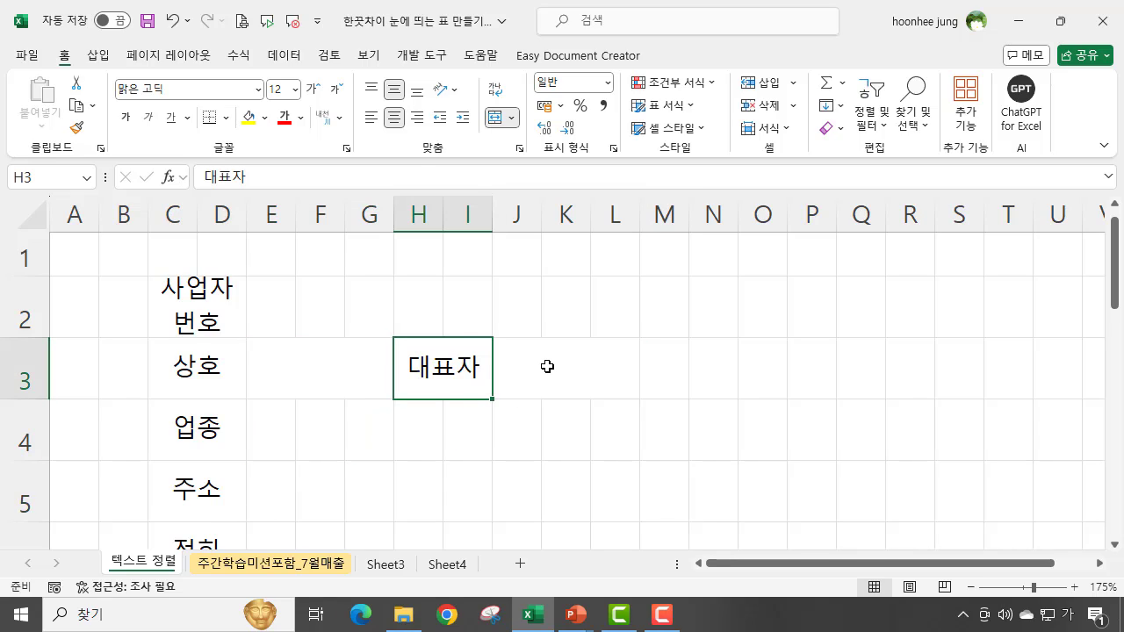
click(547, 366)
scroll(311, 502, down, 1)
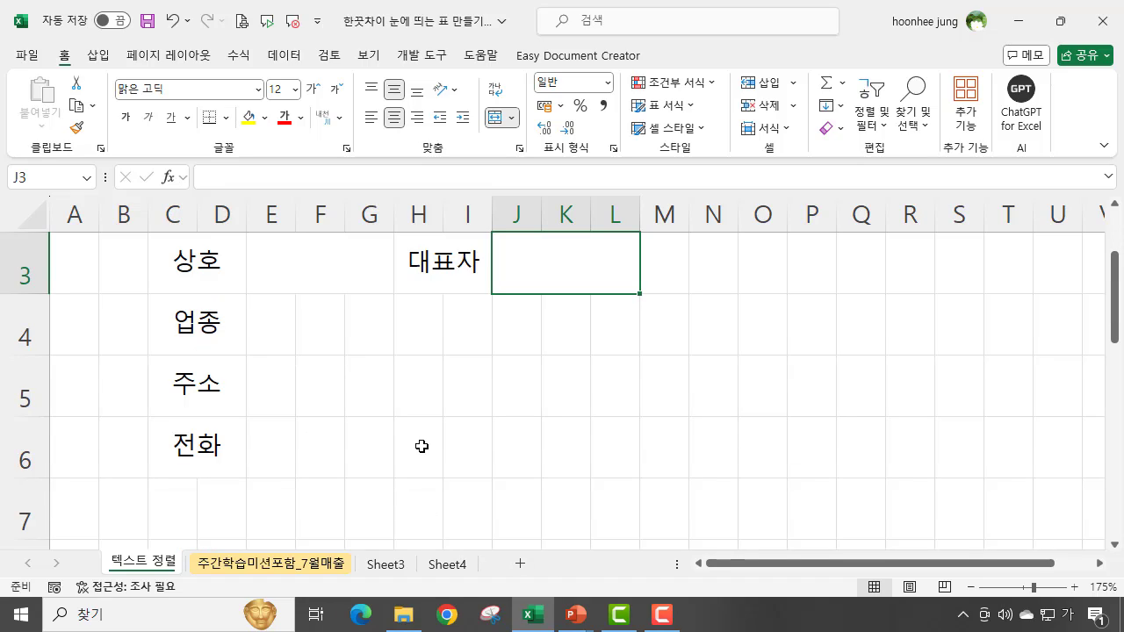
scroll(420, 476, up, 1)
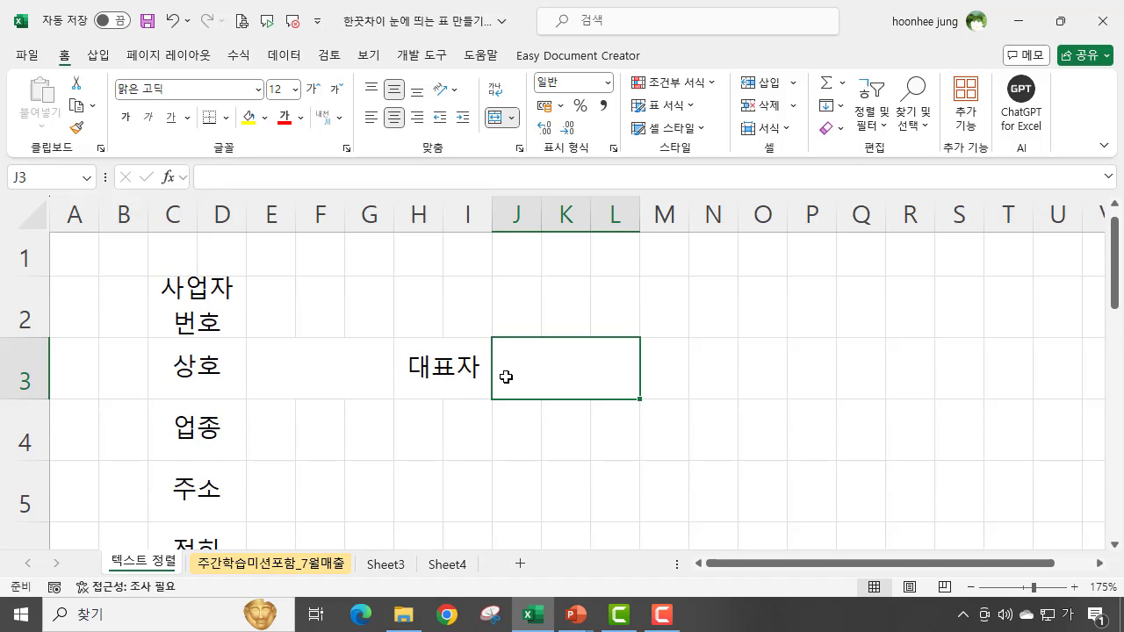
Copy the merged-cell layout of E3:L3 with Format Painter and apply it to E4:L4 beside 업종.
click(336, 363)
drag(326, 366, 524, 359)
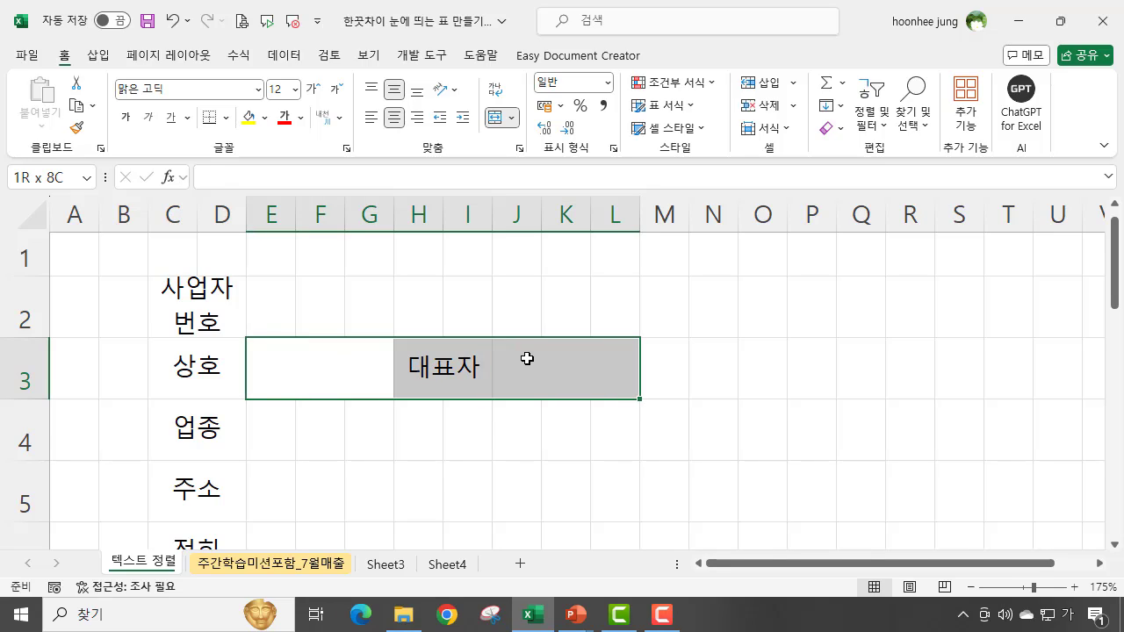
click(78, 130)
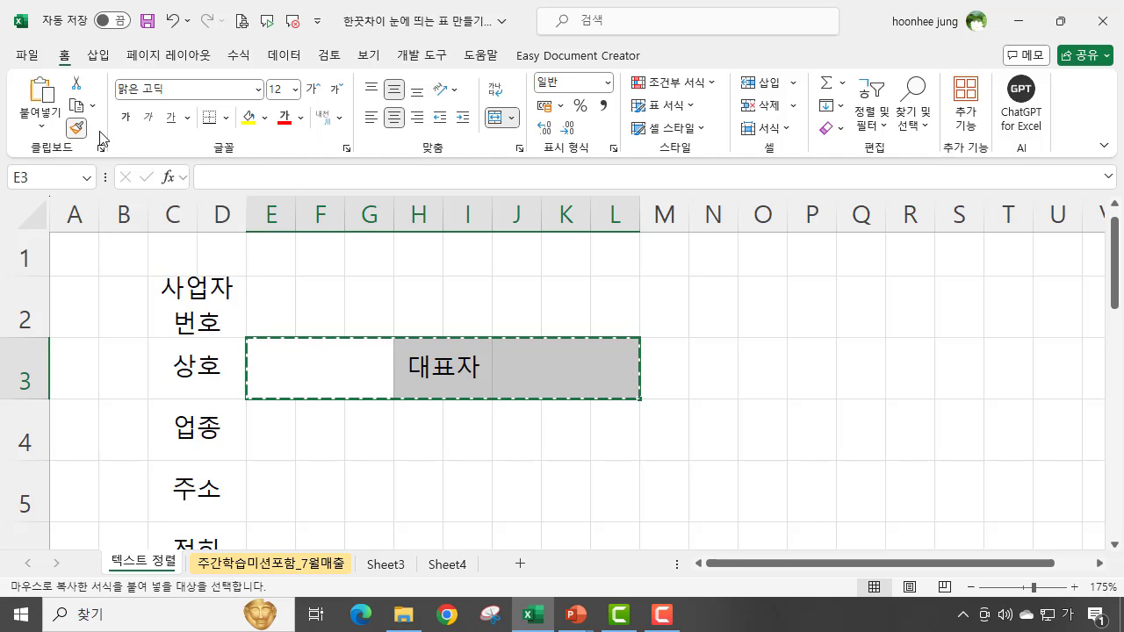
click(272, 428)
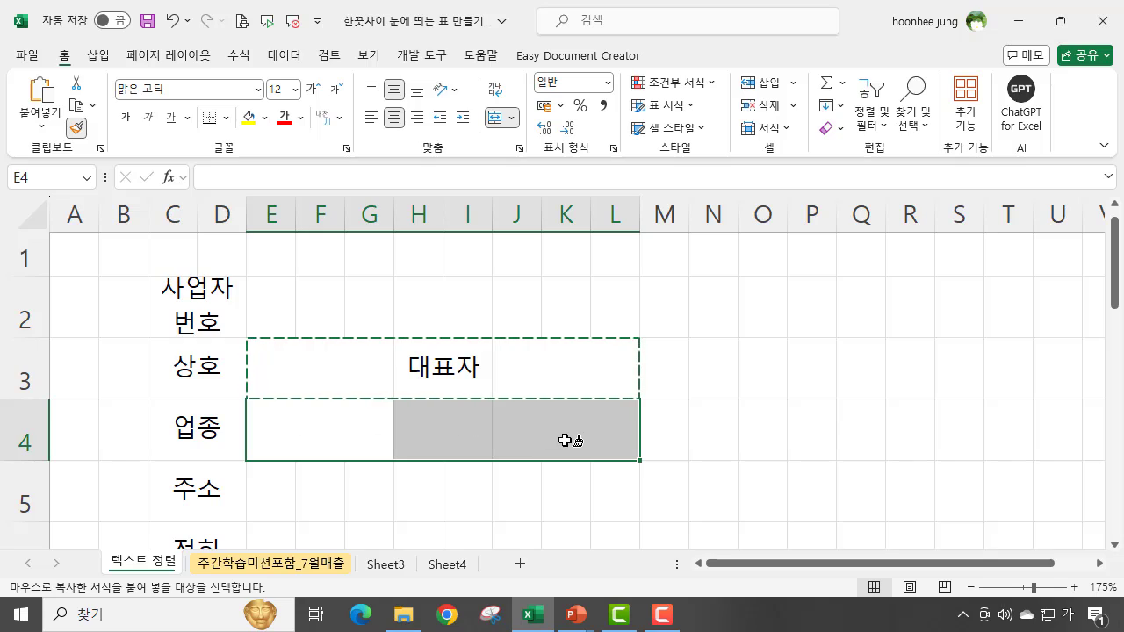
Apply the same copied layout to E6:L6 beside 전화 and end Format Painter.
scroll(566, 440, down, 2)
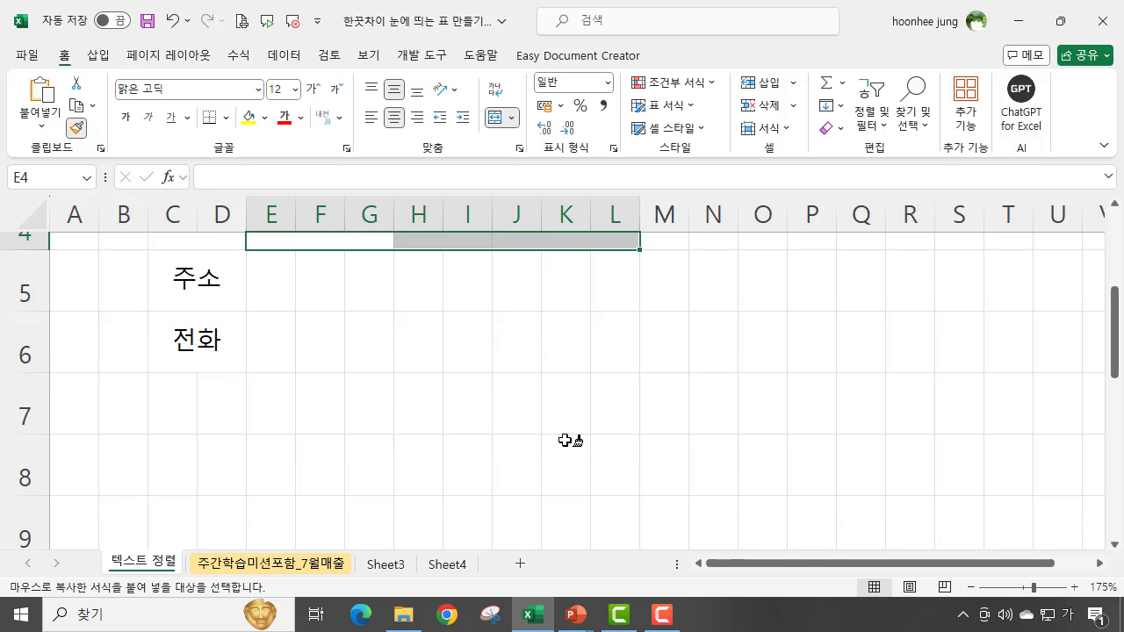
click(268, 344)
click(268, 344)
scroll(486, 459, up, 2)
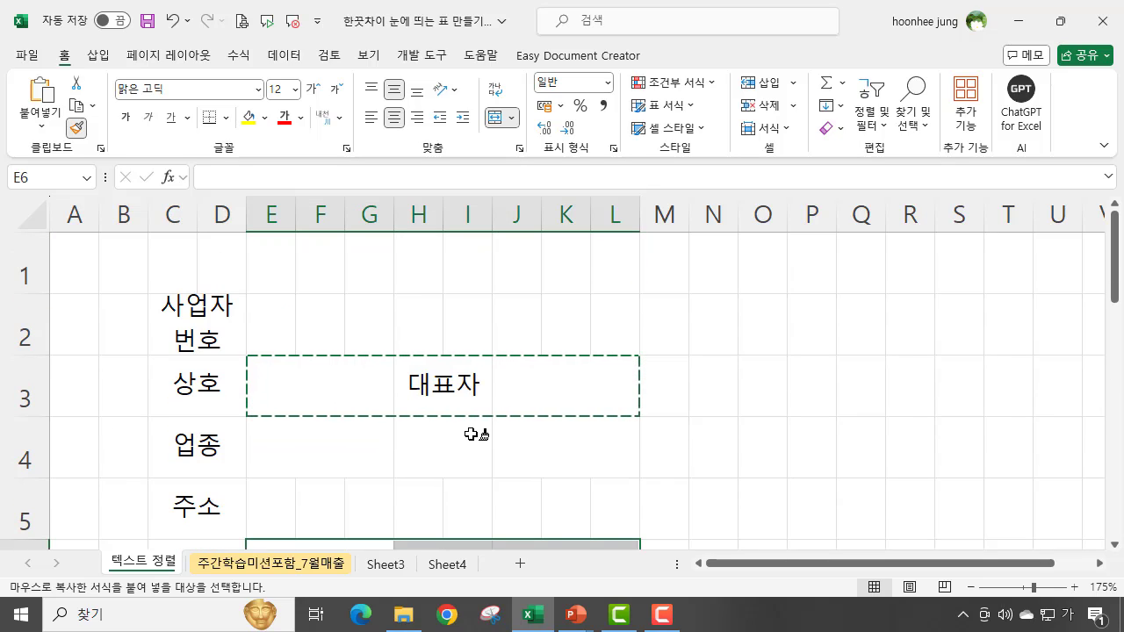
scroll(472, 434, down, 2)
scroll(472, 434, up, 2)
key(Escape)
scroll(519, 392, down, 2)
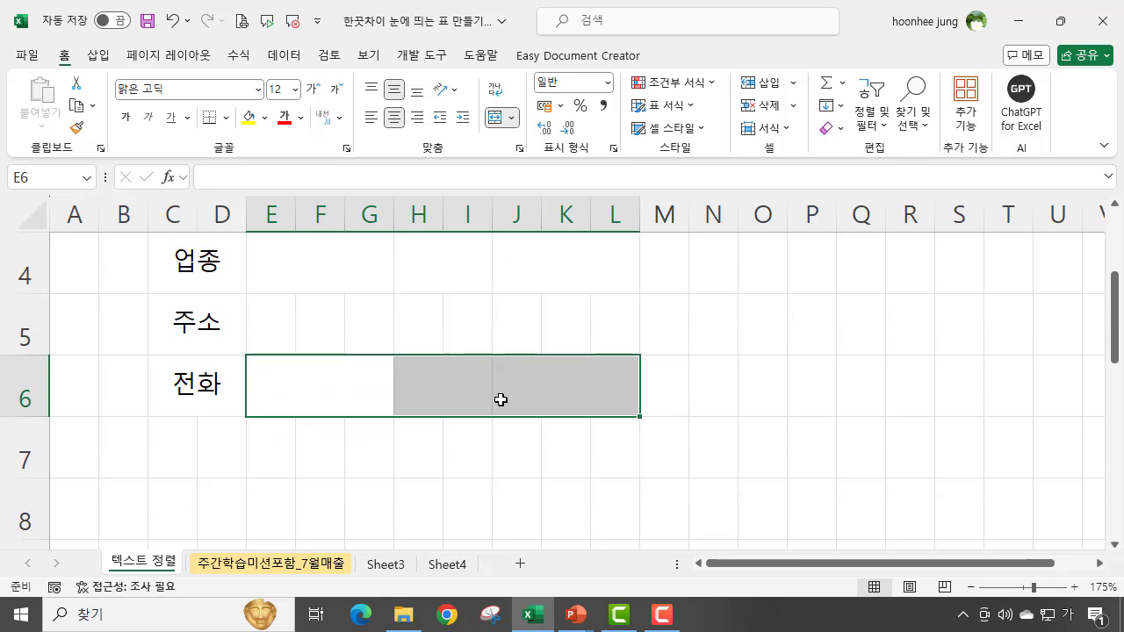
scroll(499, 398, up, 1)
click(693, 378)
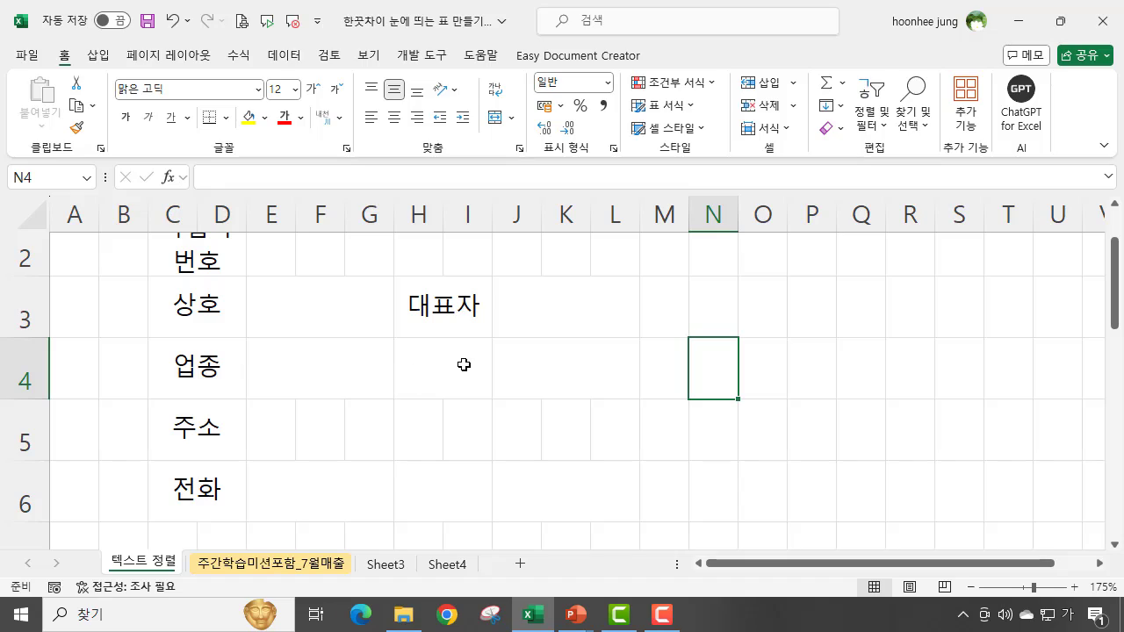
Enter the label 종목 in the merged H:I cell of row 4 and 팩스 in that of row 6.
click(446, 312)
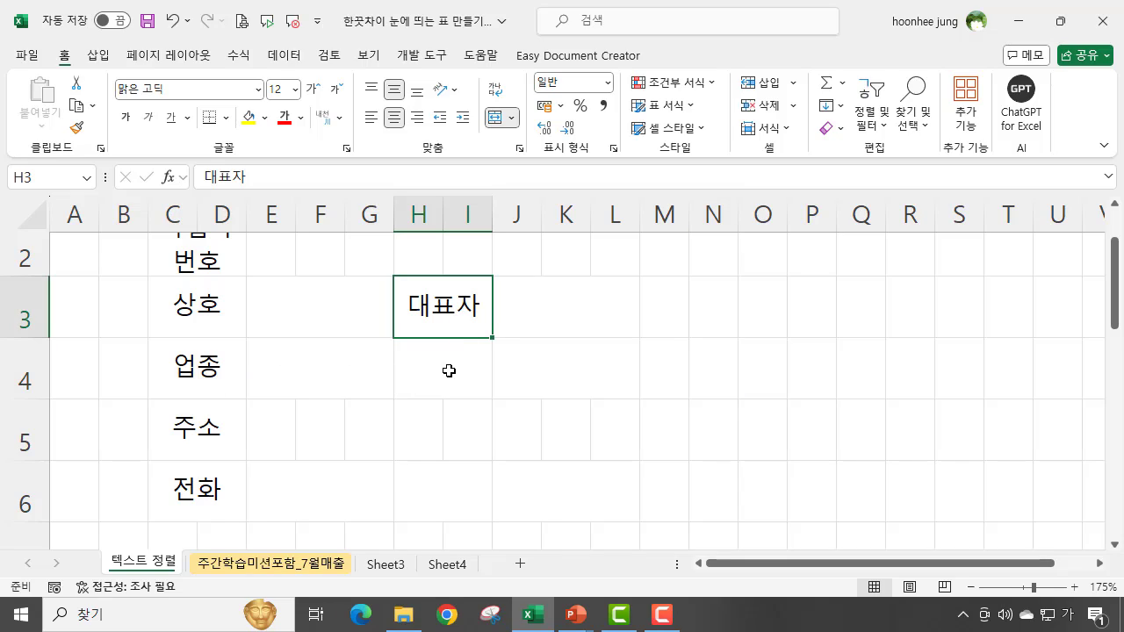
click(444, 369)
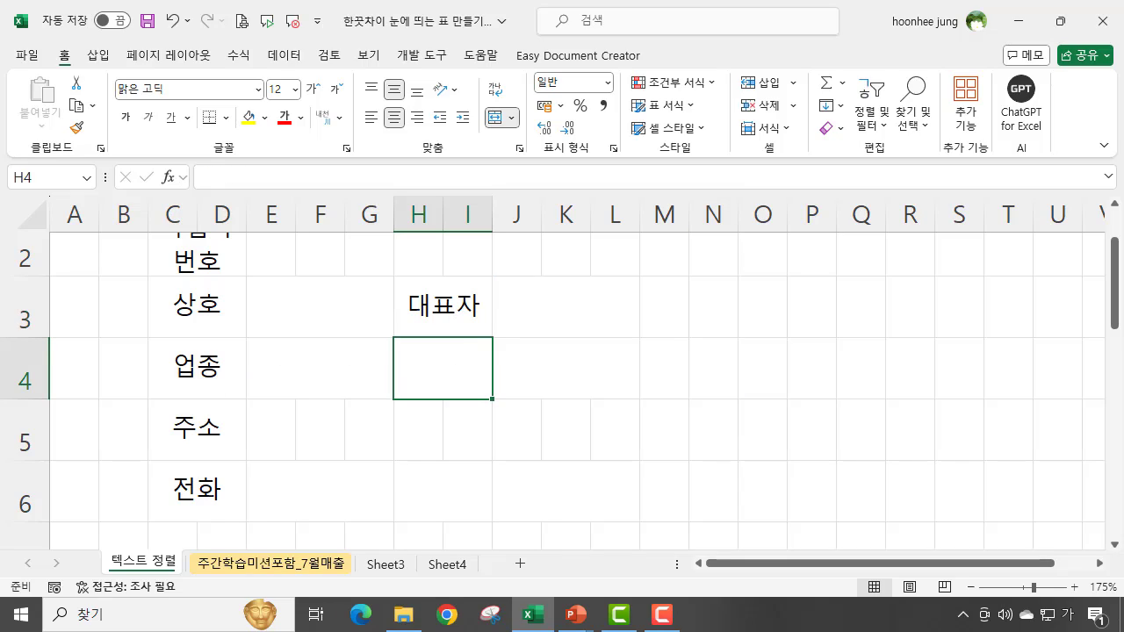
text(종목)
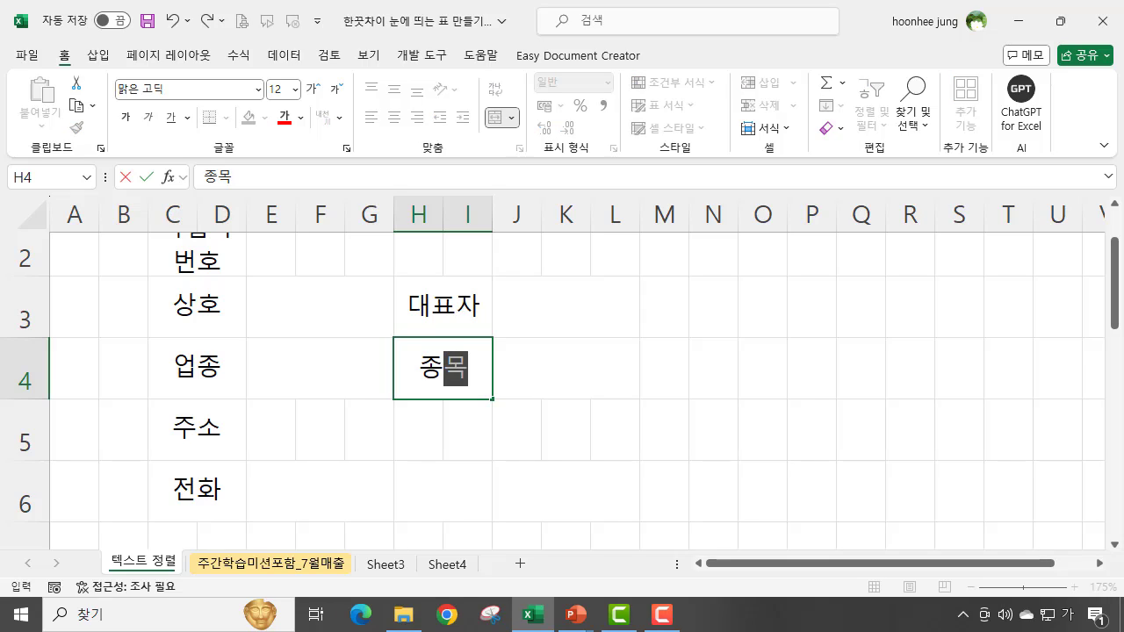
key(Return)
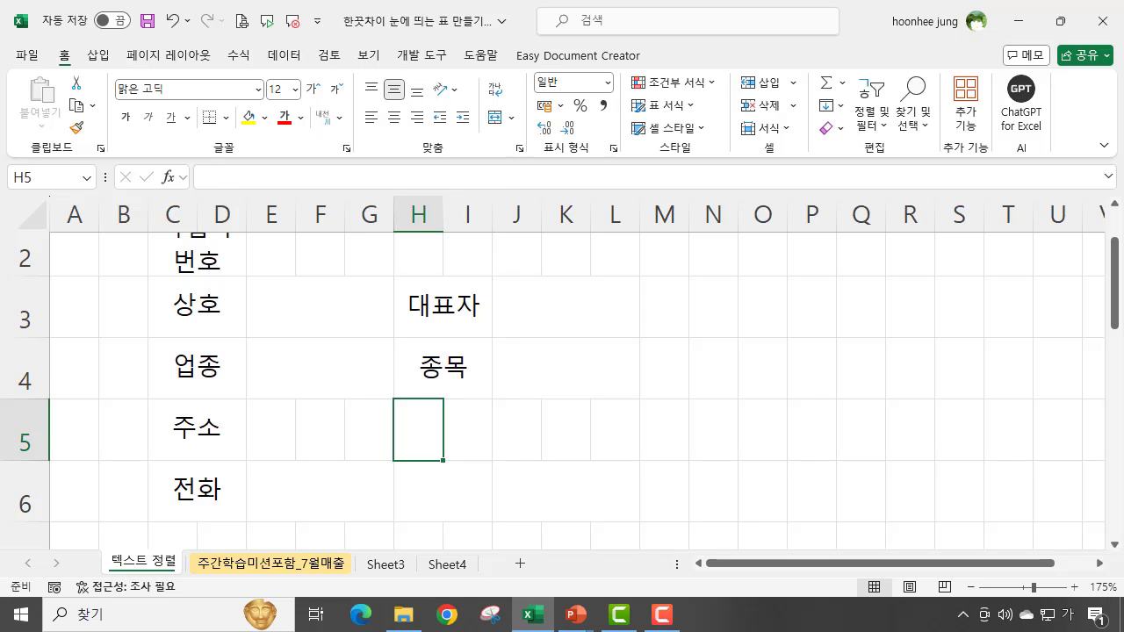
click(439, 489)
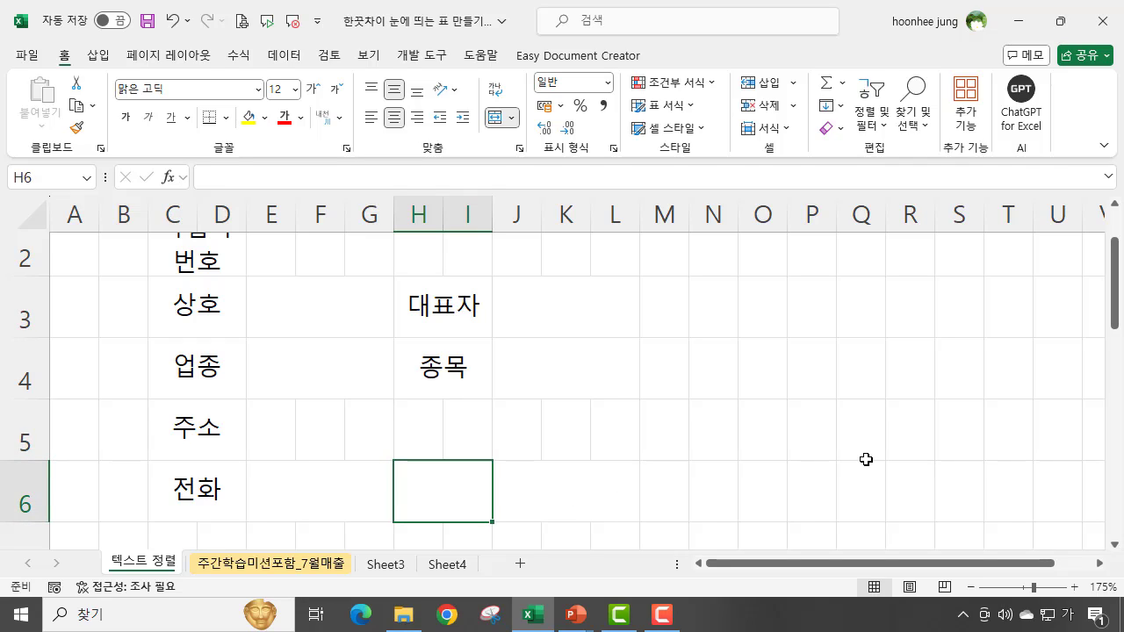
text(팩스)
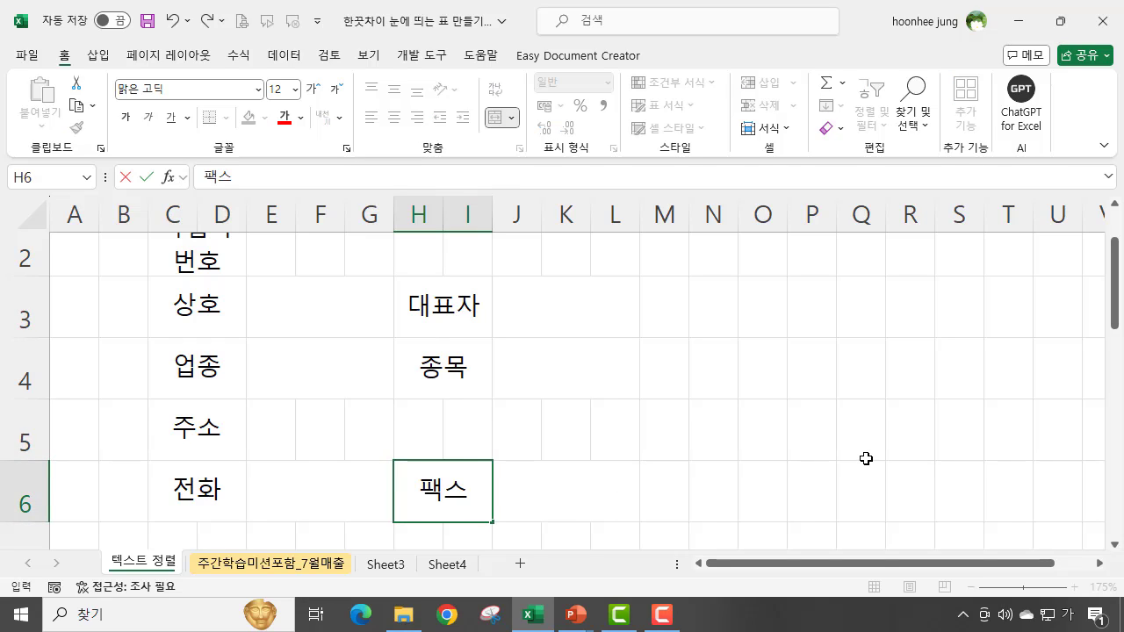
key(Return)
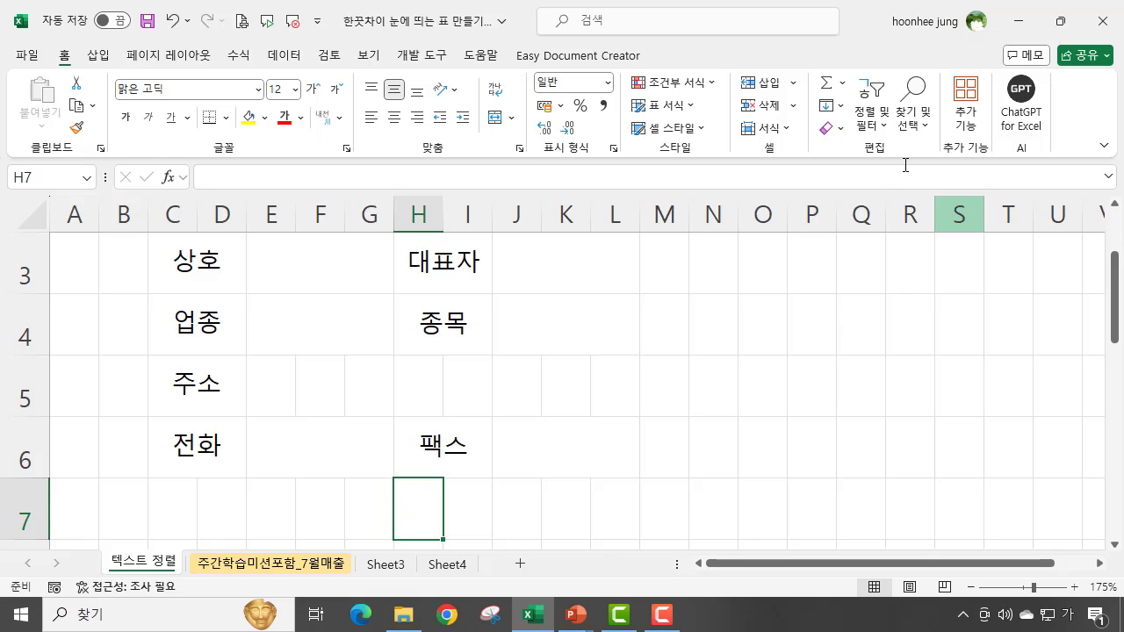
Merge and center cells E2:L2 beside the 사업자번호 label.
scroll(565, 485, up, 1)
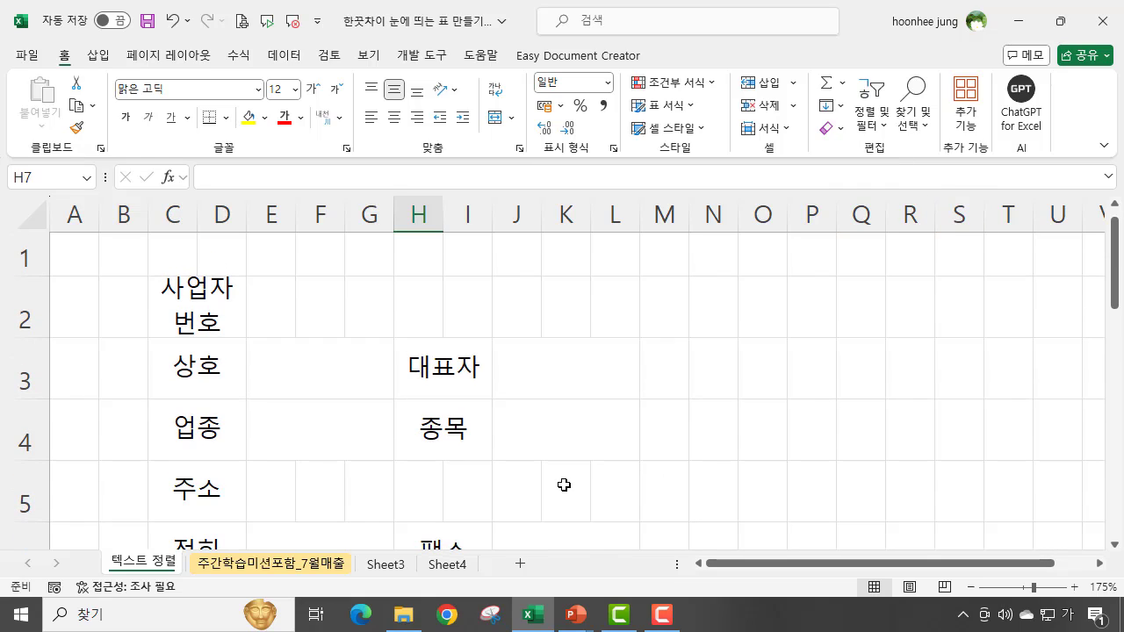
click(620, 389)
click(272, 321)
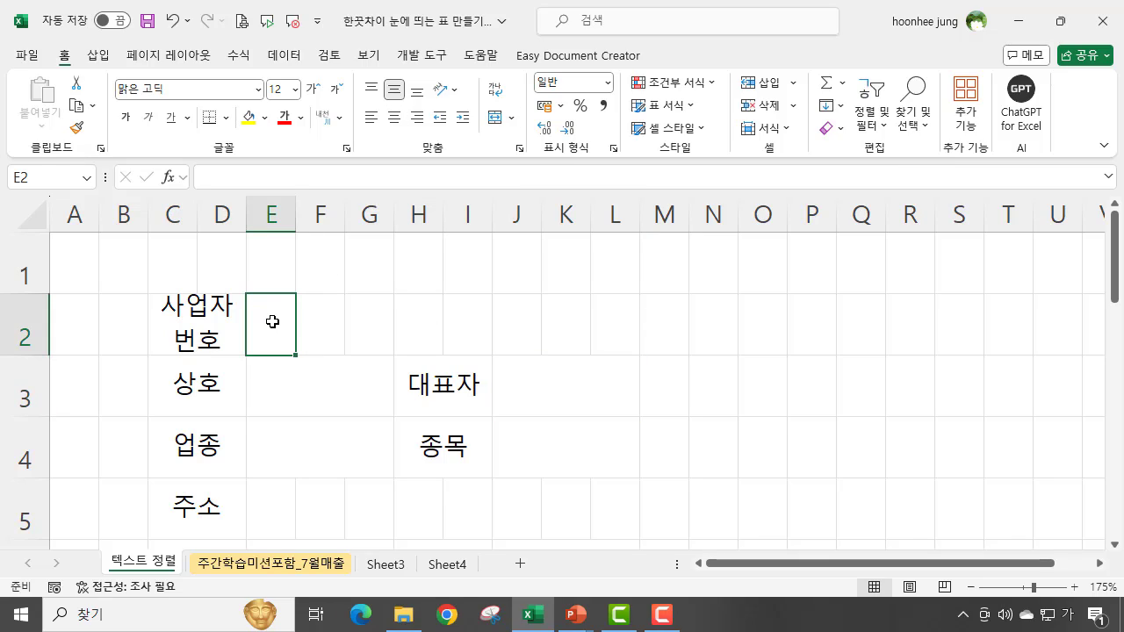
click(620, 324)
click(609, 387)
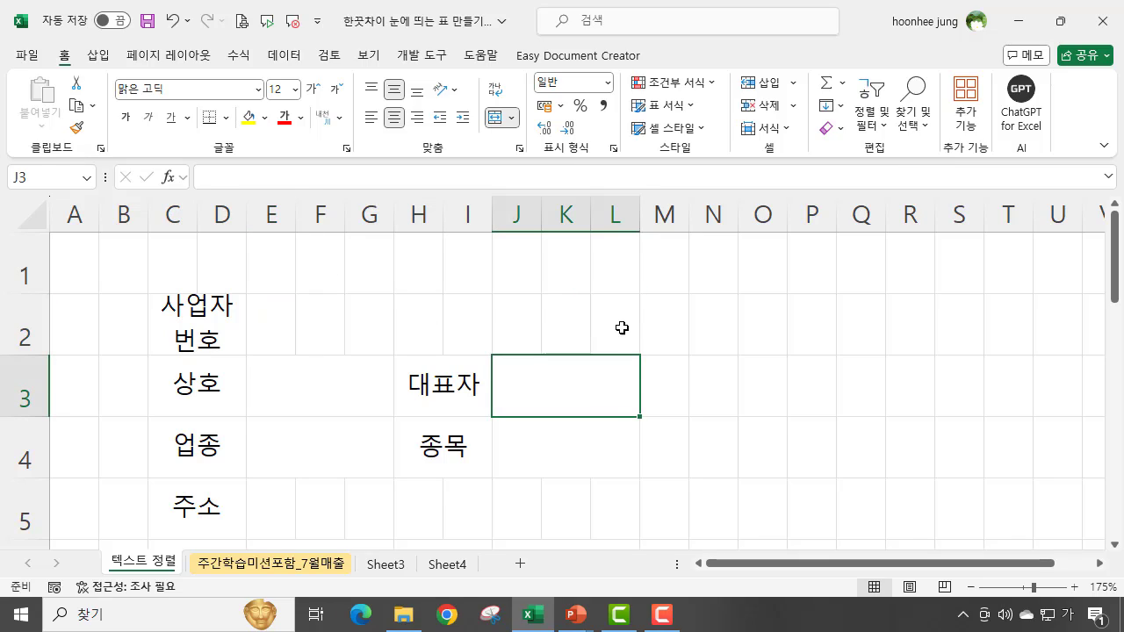
drag(611, 319, 276, 327)
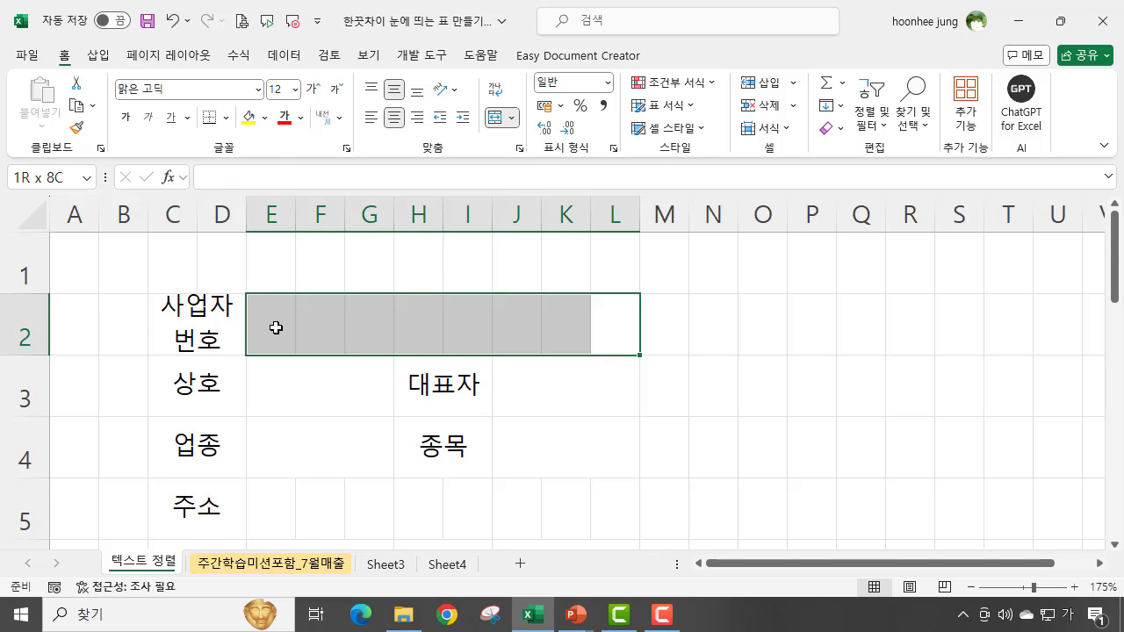
click(494, 119)
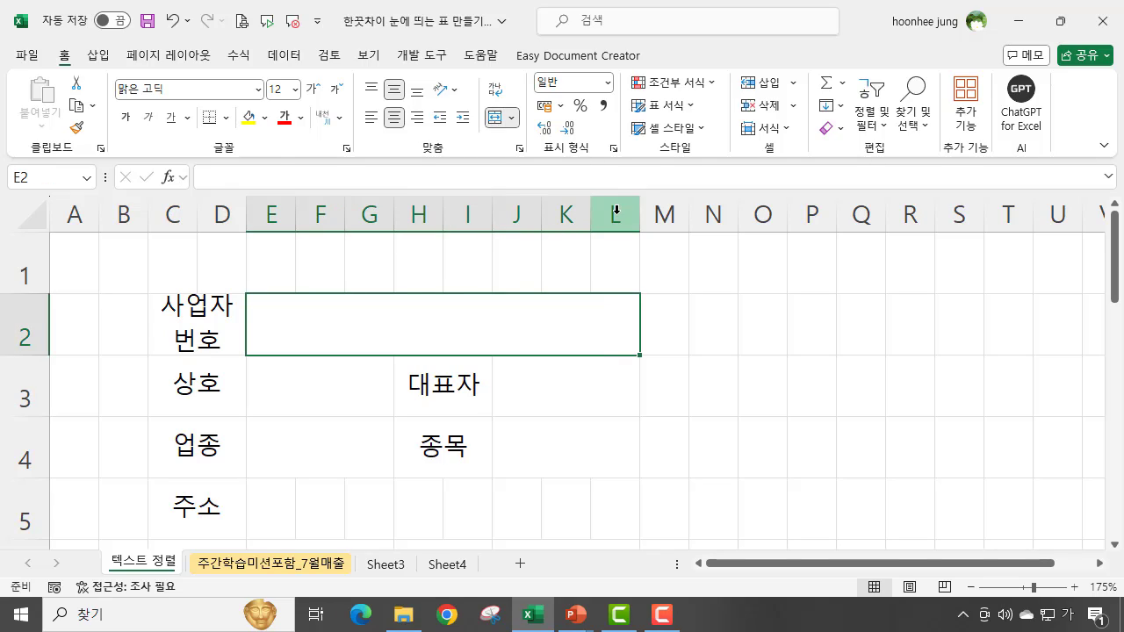
Copy the format of merged cell E2:L2 with Format Painter onto E5:L5 beside the 주소 label.
click(77, 133)
scroll(404, 381, down, 1)
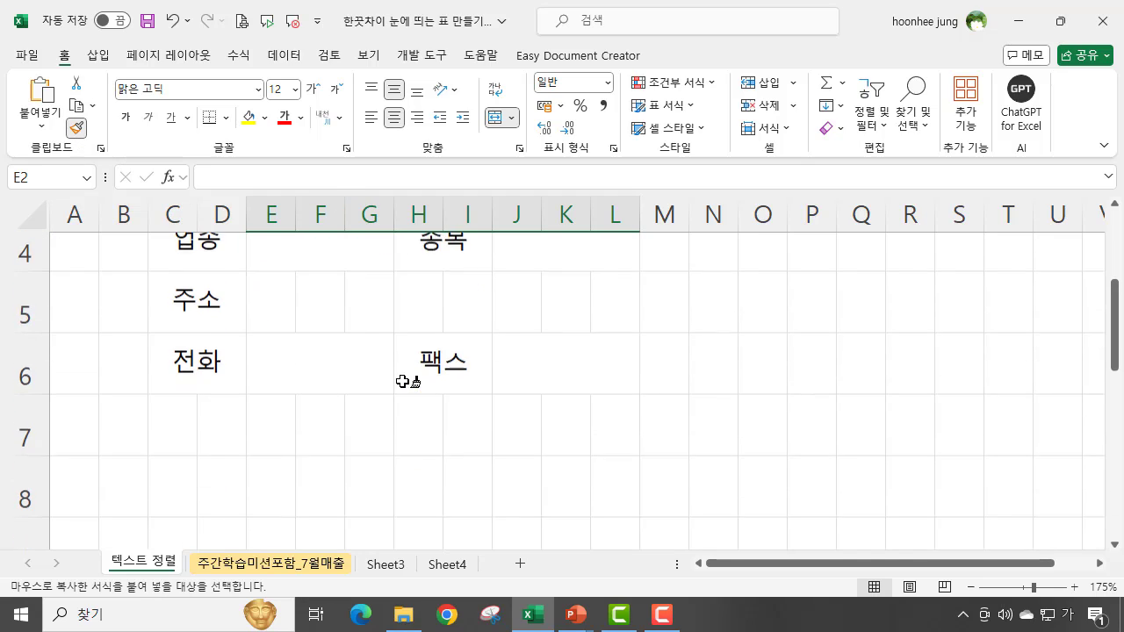
click(271, 295)
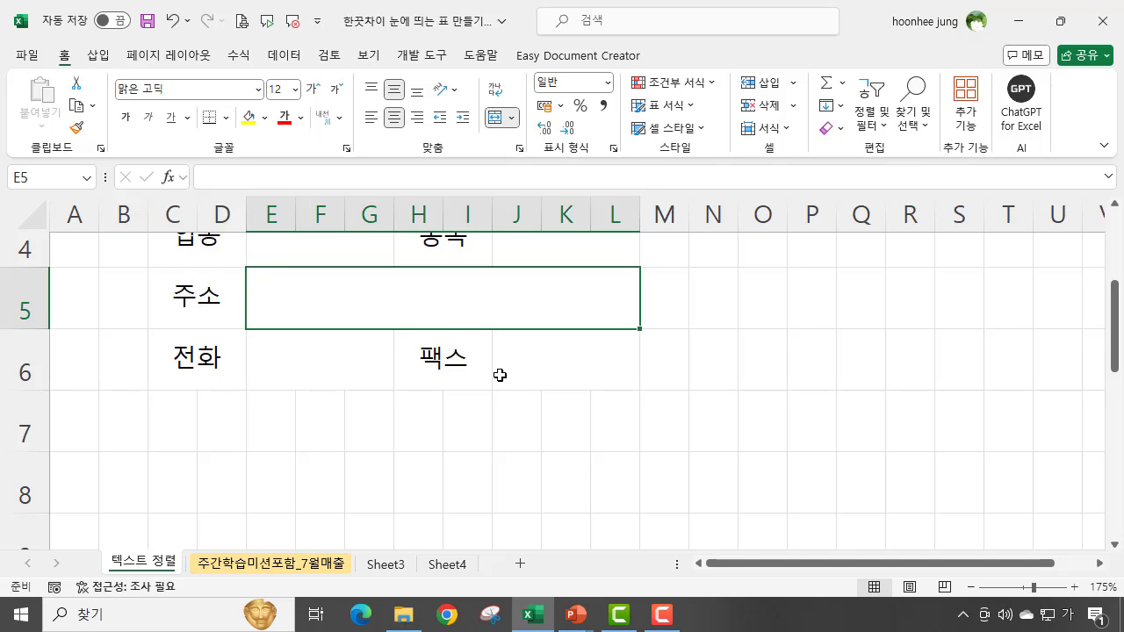
scroll(496, 375, up, 1)
click(774, 432)
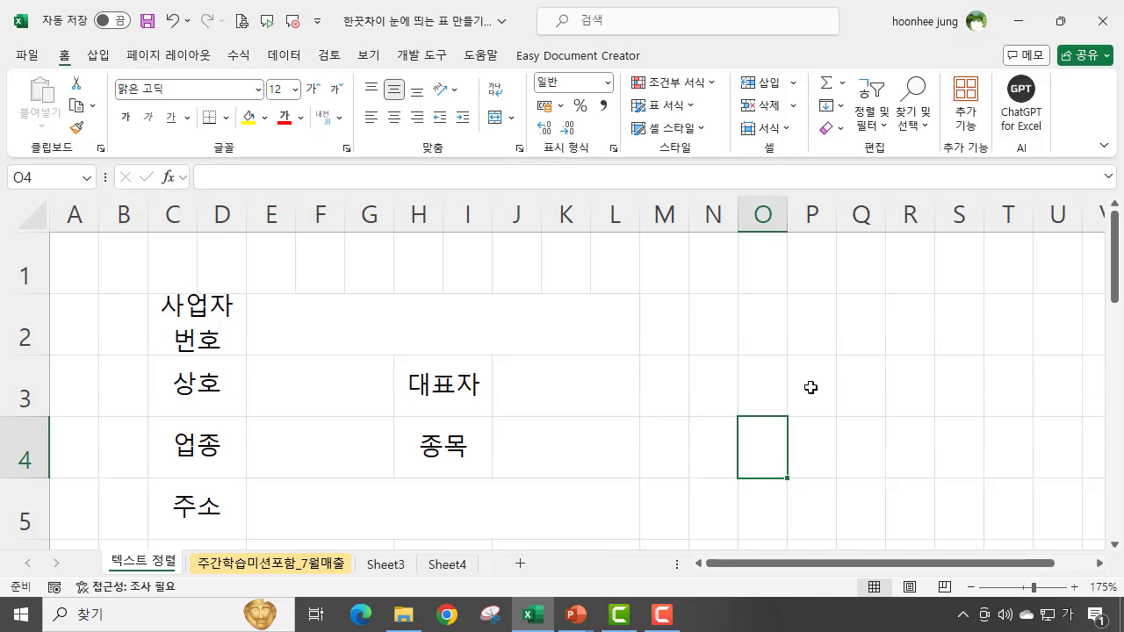
scroll(616, 405, down, 1)
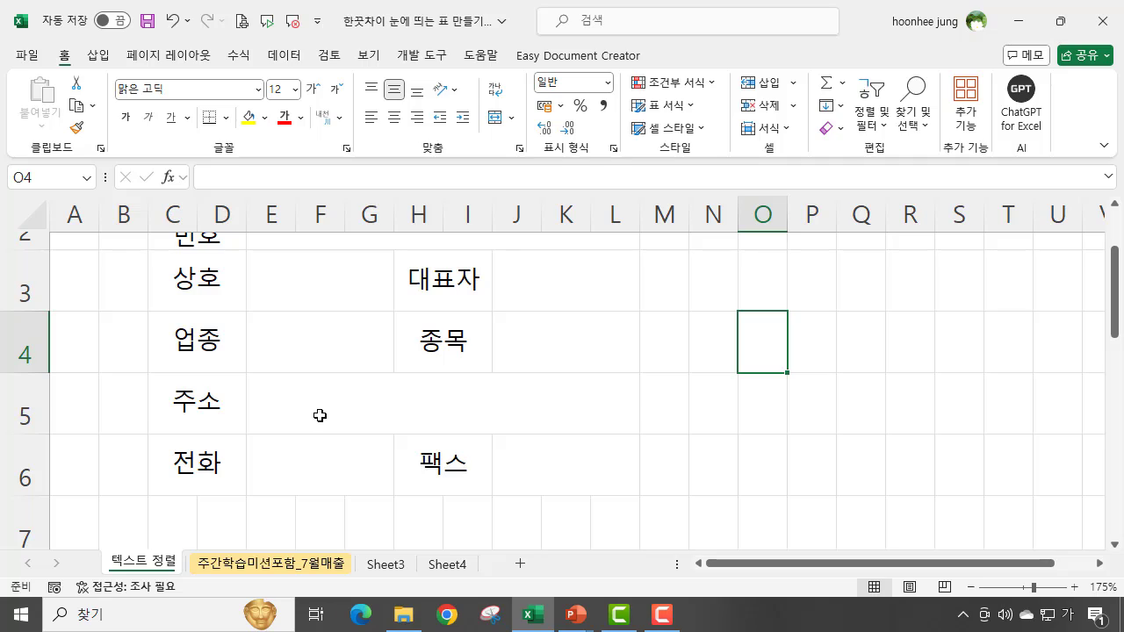
scroll(263, 368, up, 1)
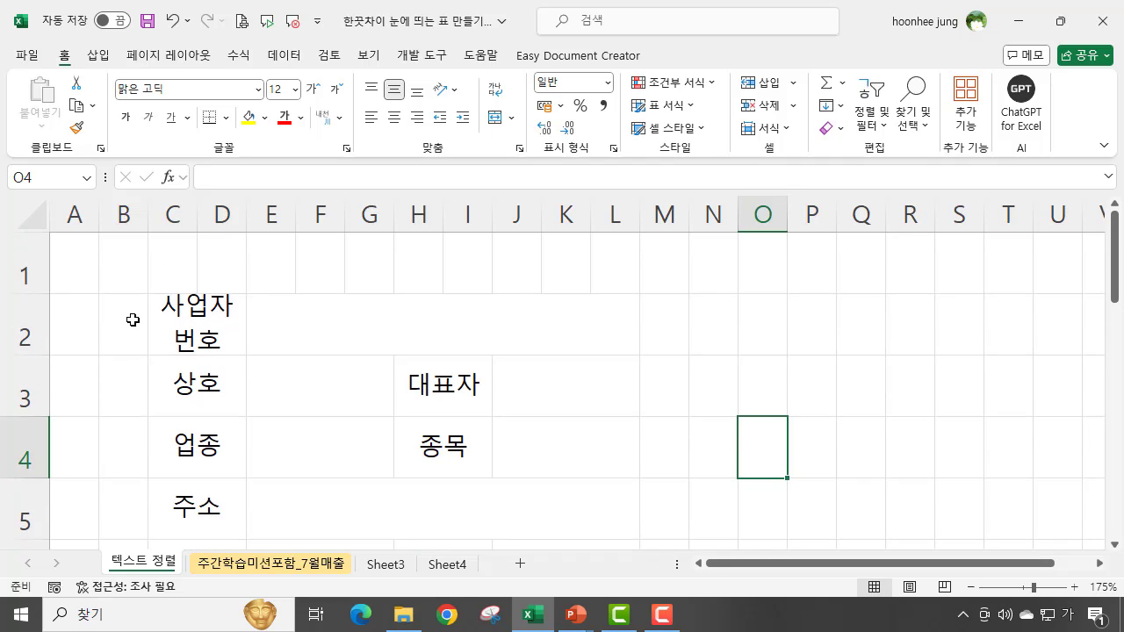
Merge and center cells B2:B6 and enter 공급자 in the merged cell.
click(132, 319)
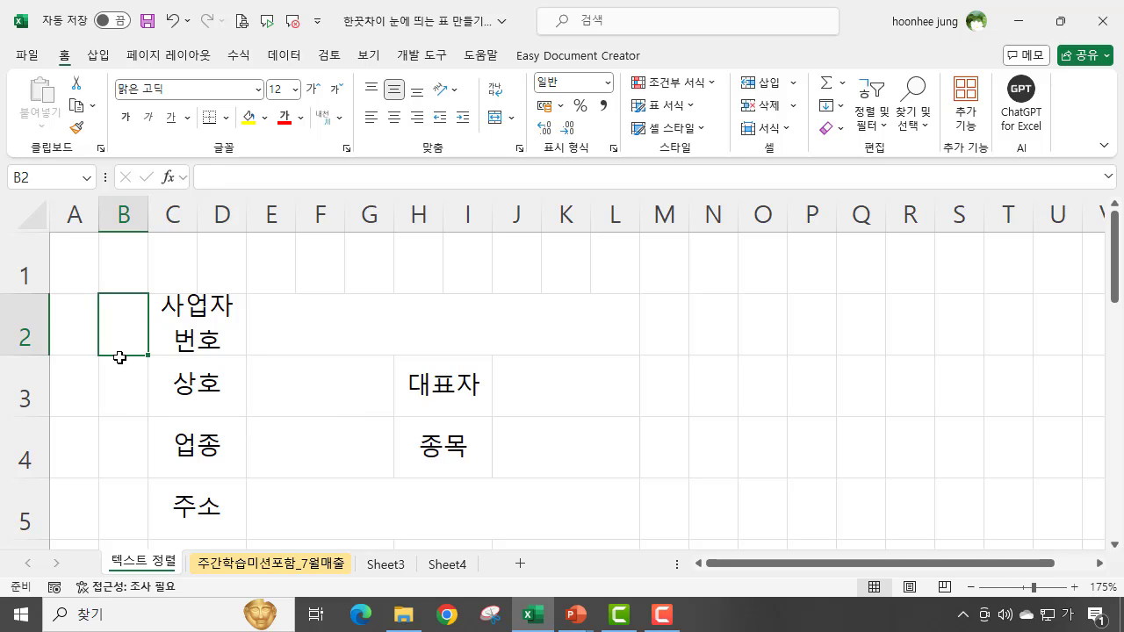
drag(125, 316, 146, 466)
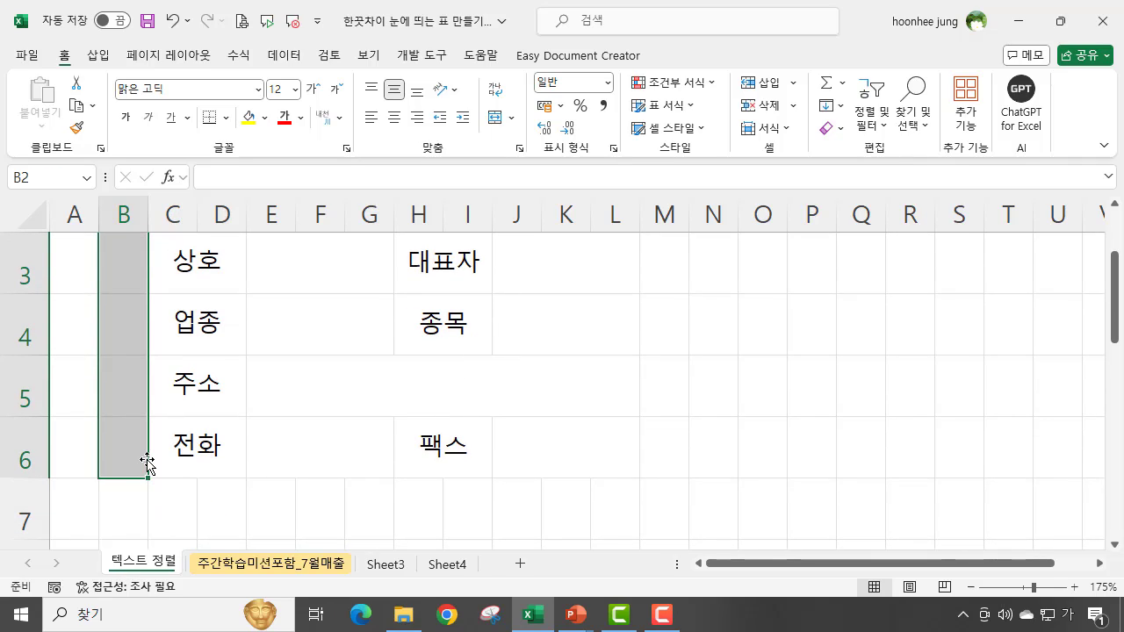
scroll(148, 463, up, 1)
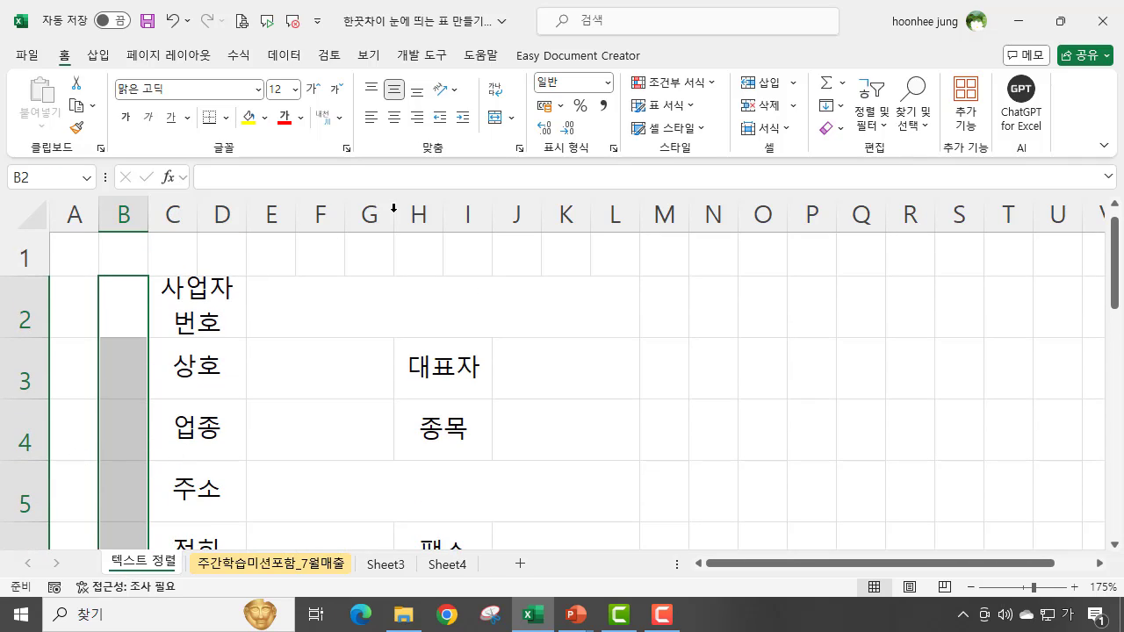
click(497, 117)
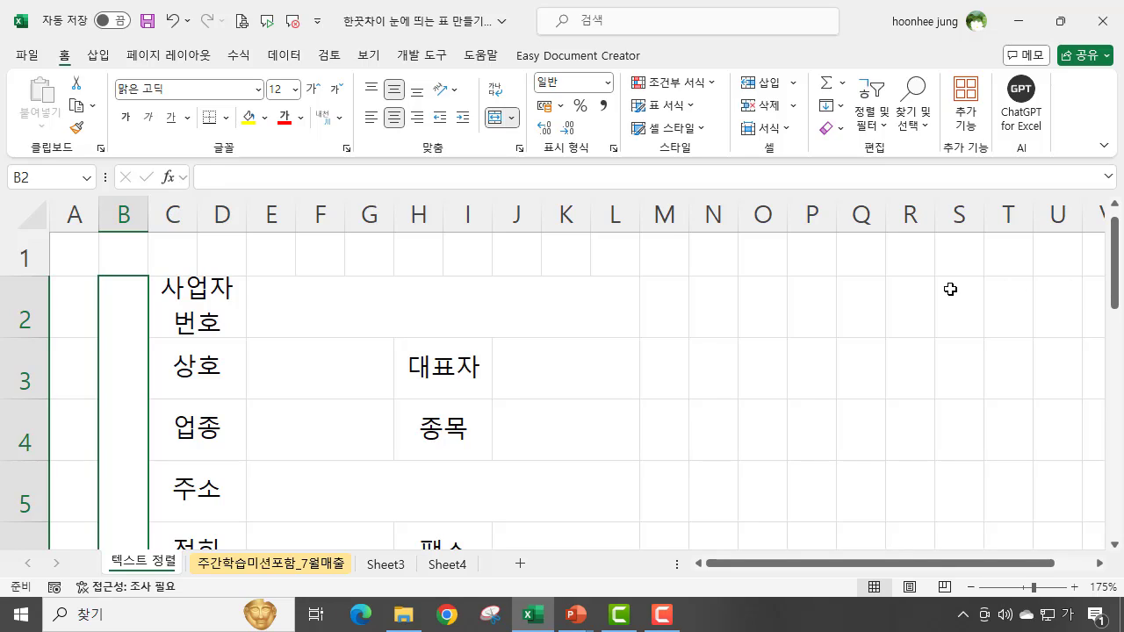
text(공급자)
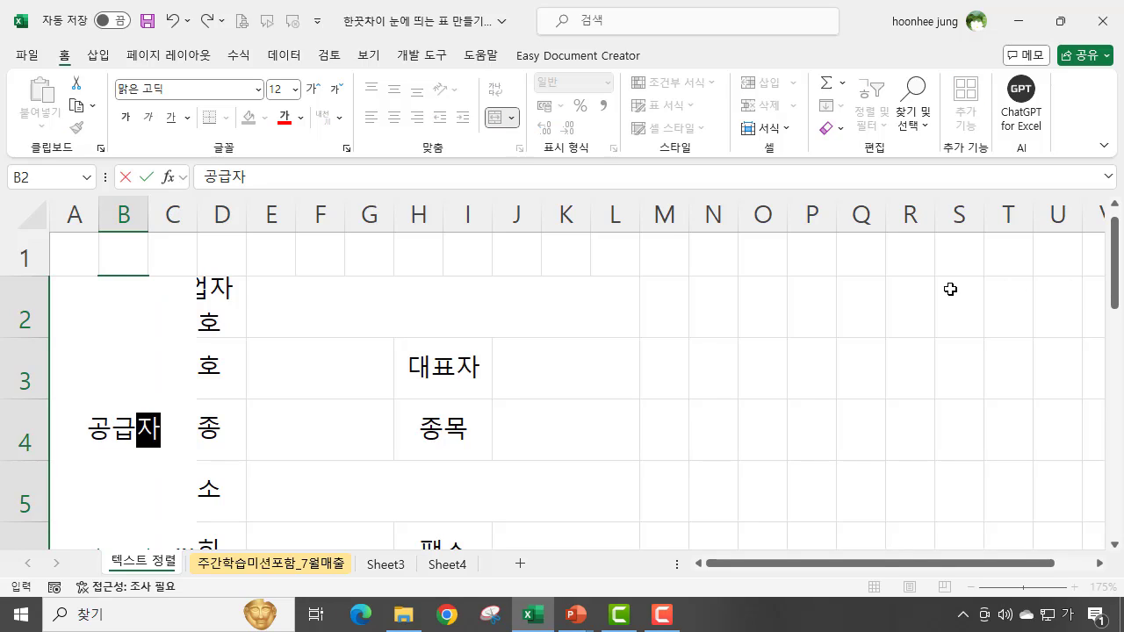
key(Return)
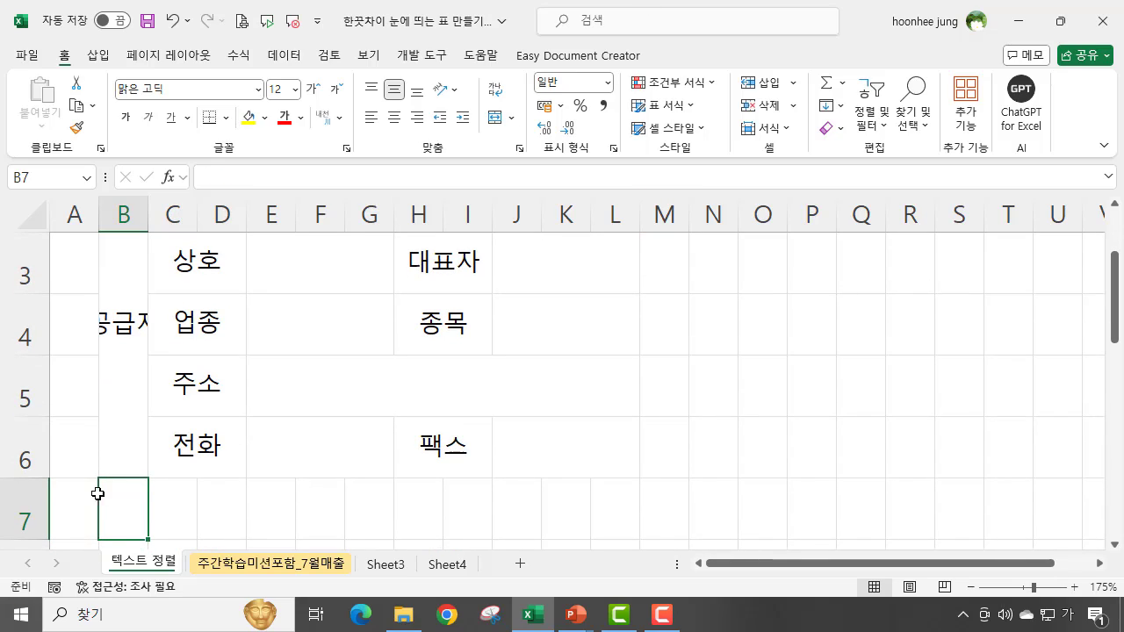
Set the text direction of the merged 공급자 cell B2:B6 to vertical stacked text in the cell format alignment settings.
click(128, 275)
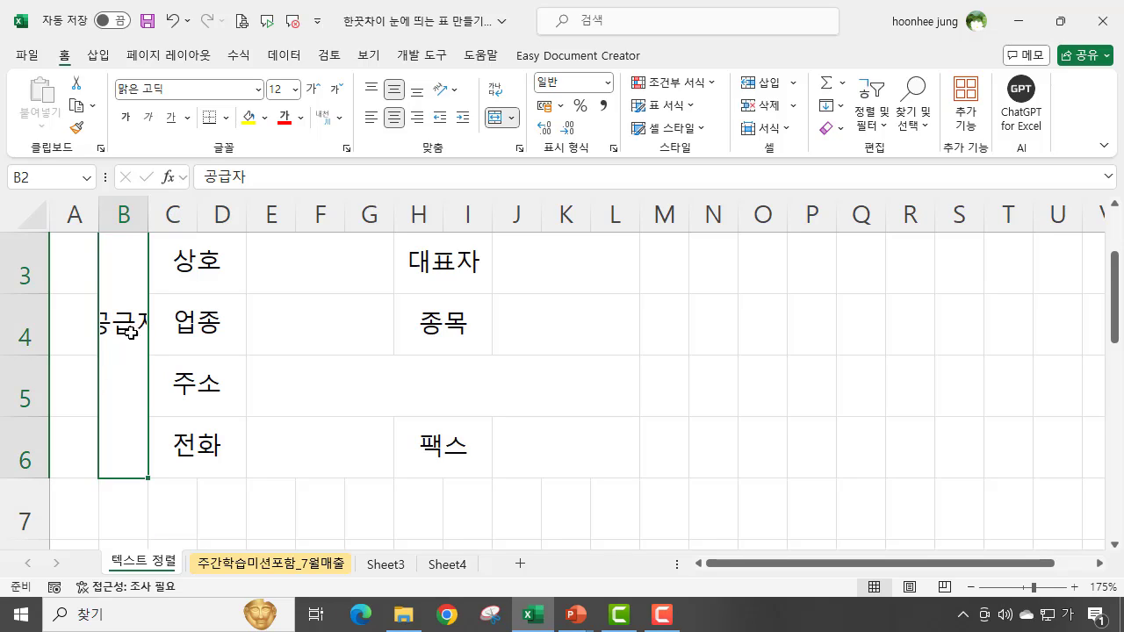
scroll(145, 371, up, 1)
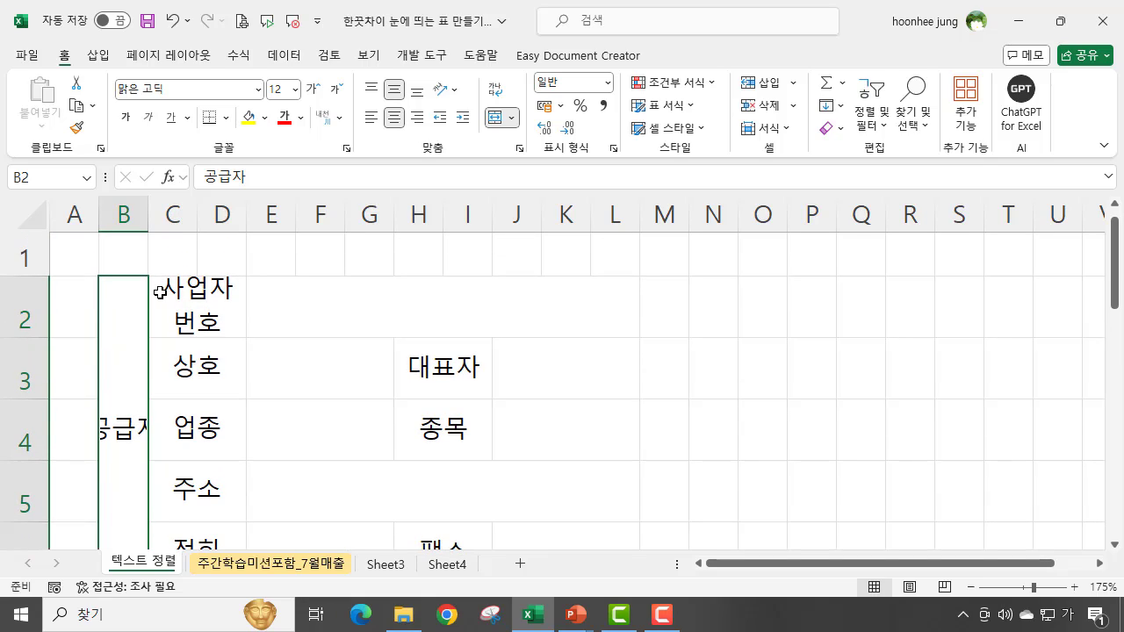
click(455, 93)
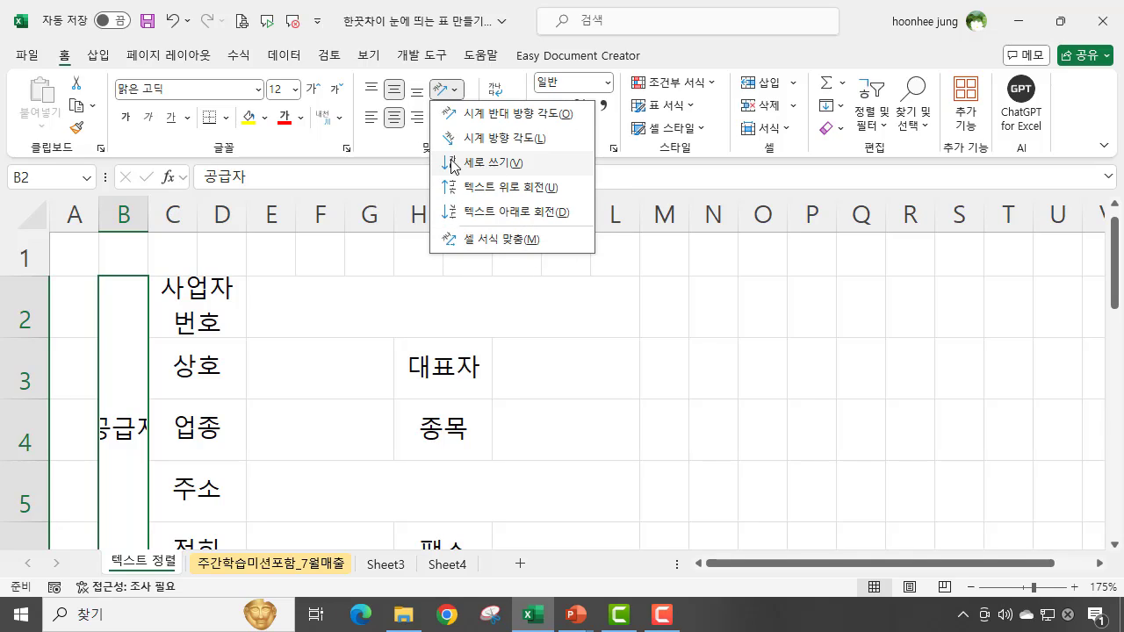
click(545, 331)
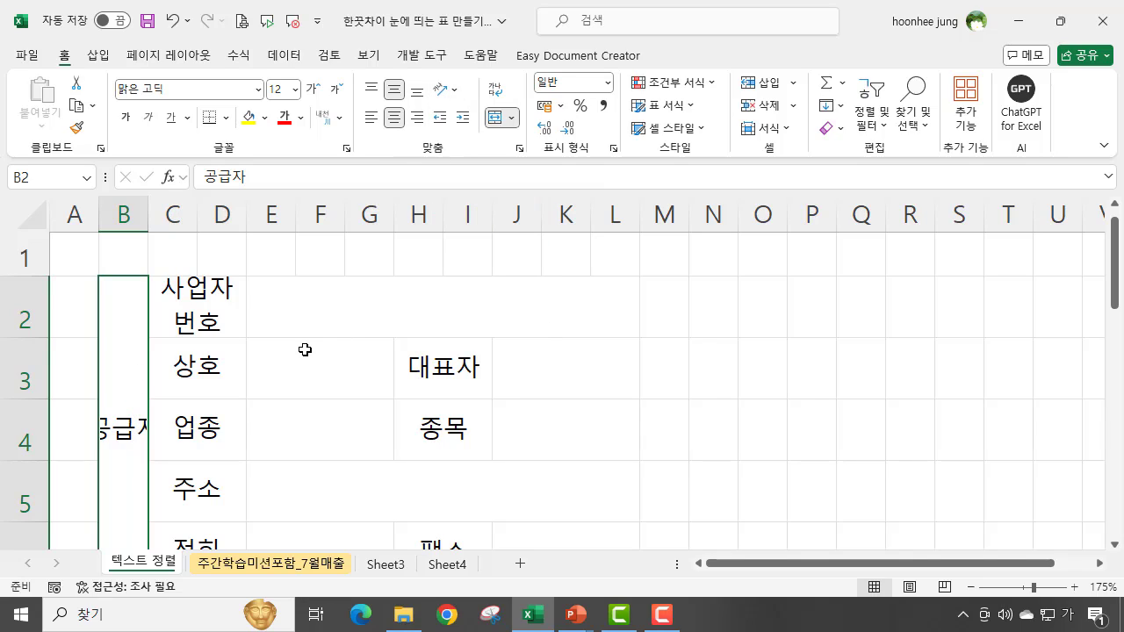
key(ctrl+1)
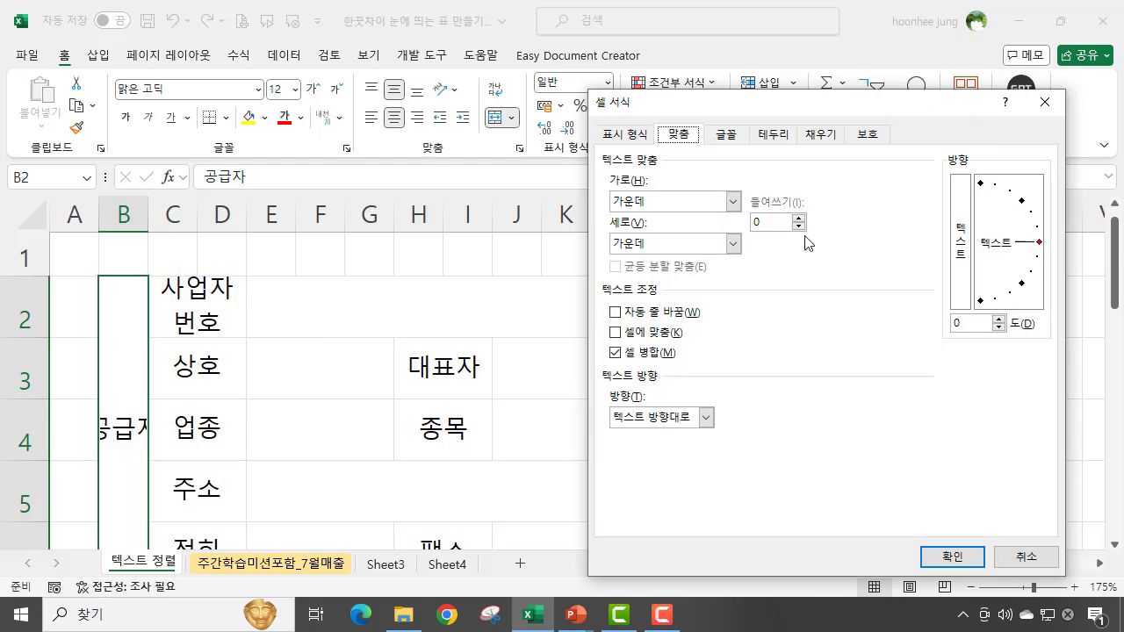
click(965, 273)
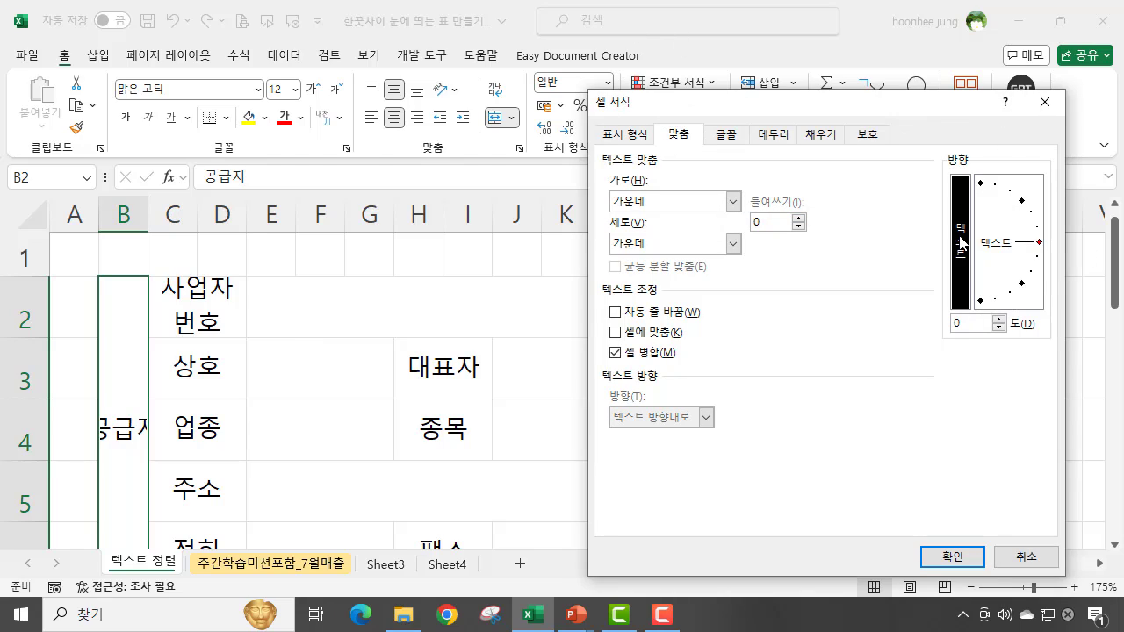
click(957, 558)
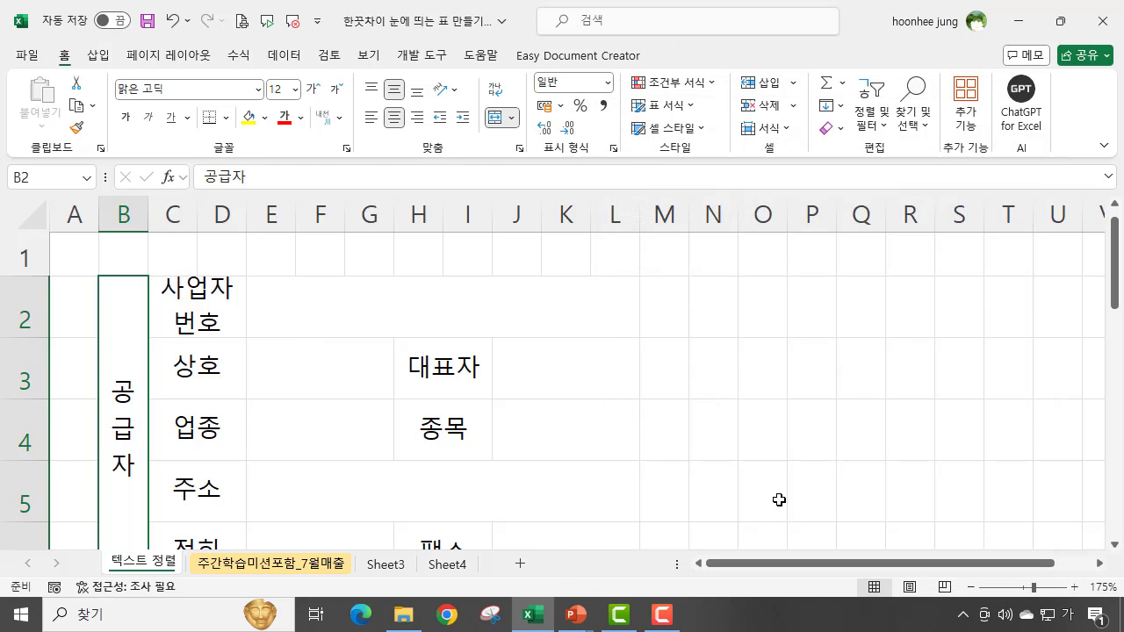
click(776, 499)
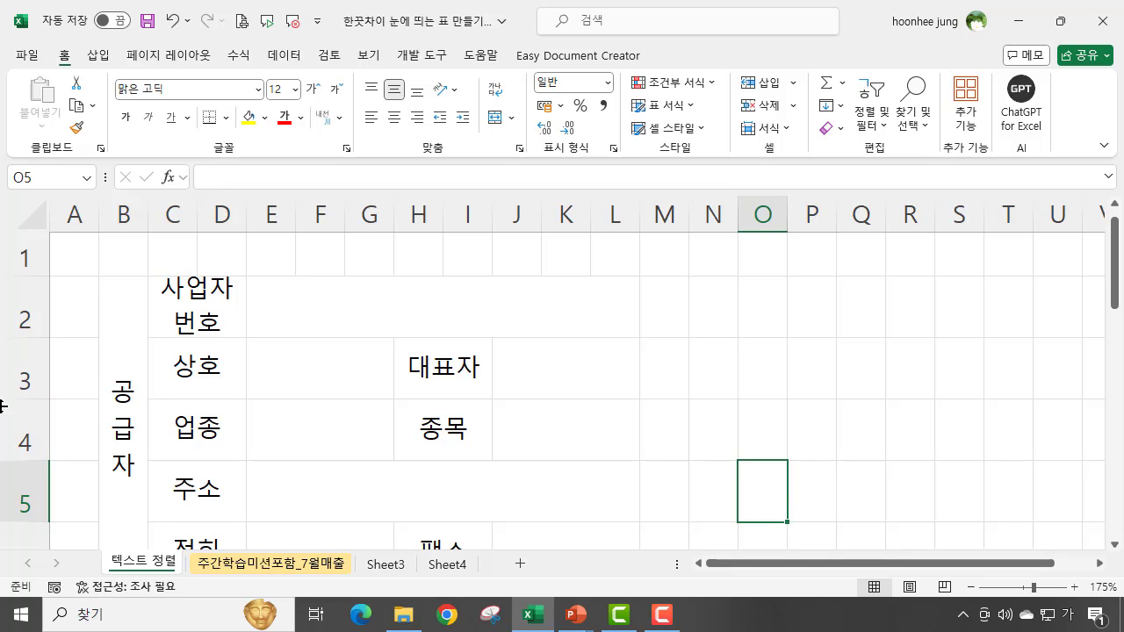
click(175, 318)
click(210, 368)
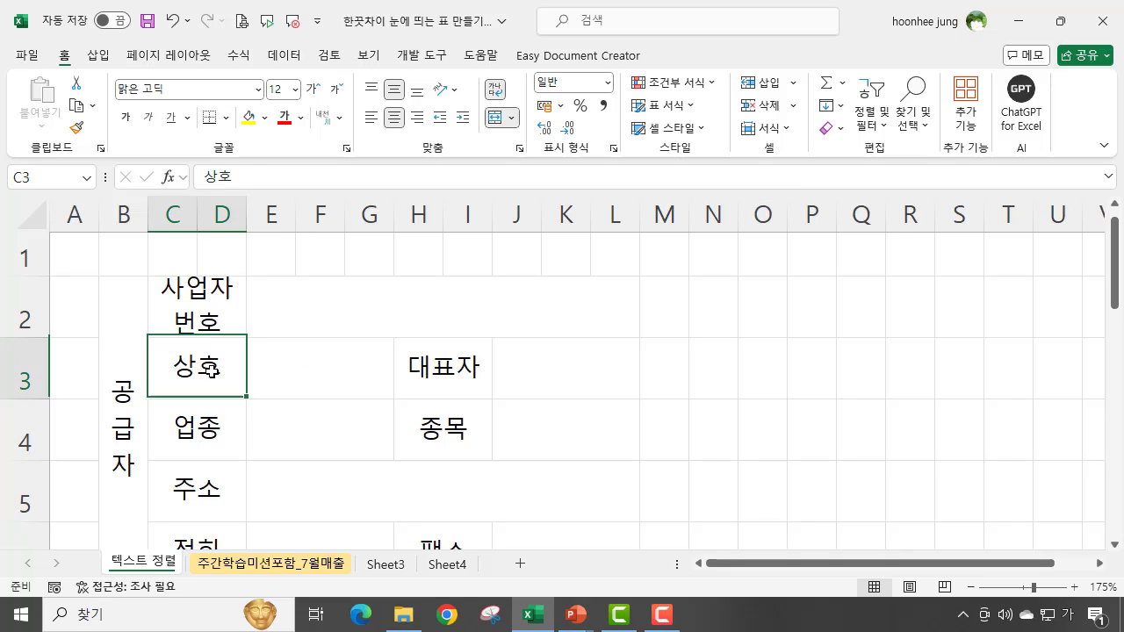
click(329, 370)
click(478, 369)
click(555, 367)
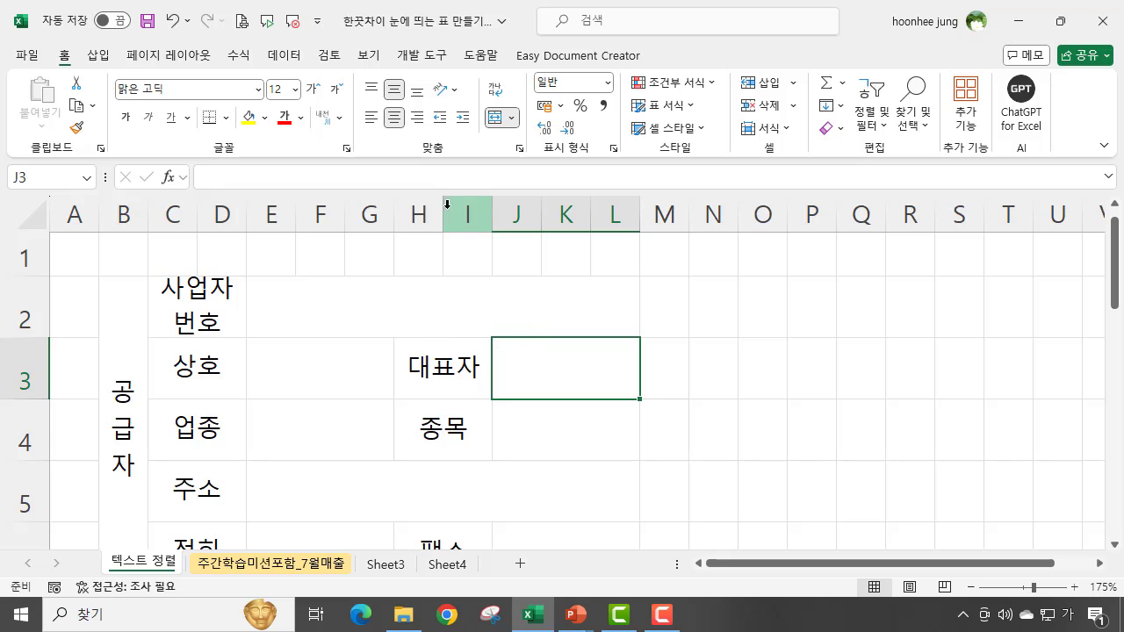
Copy the supplier block B2:L6 and paste it directly beside the original, starting at cell M2.
drag(131, 338, 448, 311)
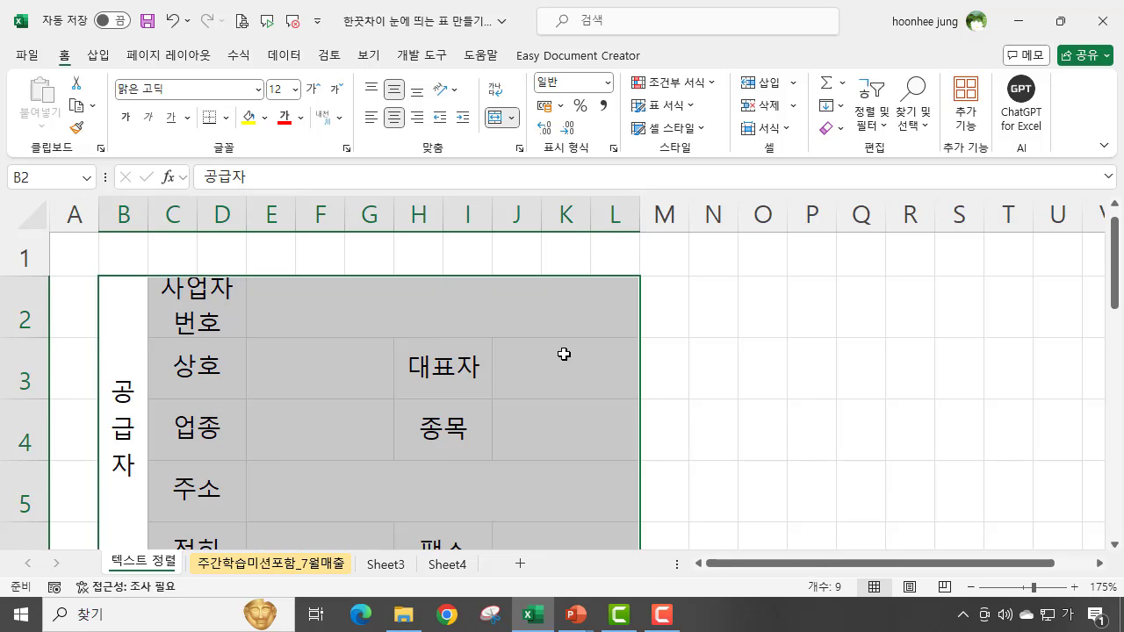
scroll(574, 369, down, 1)
scroll(552, 384, up, 1)
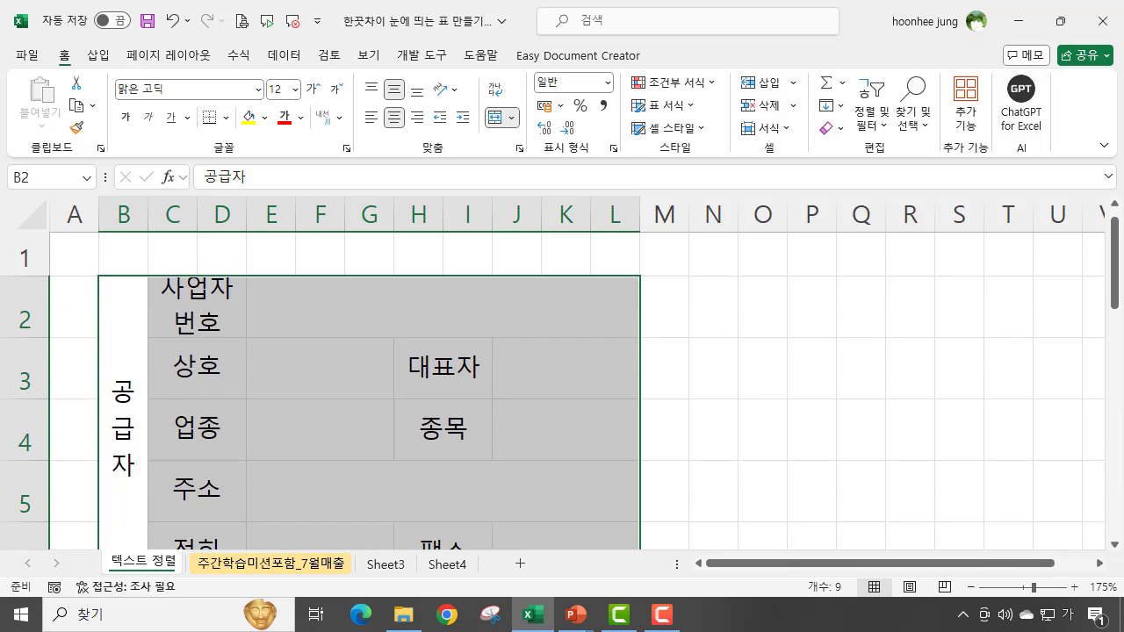
key(ctrl+c)
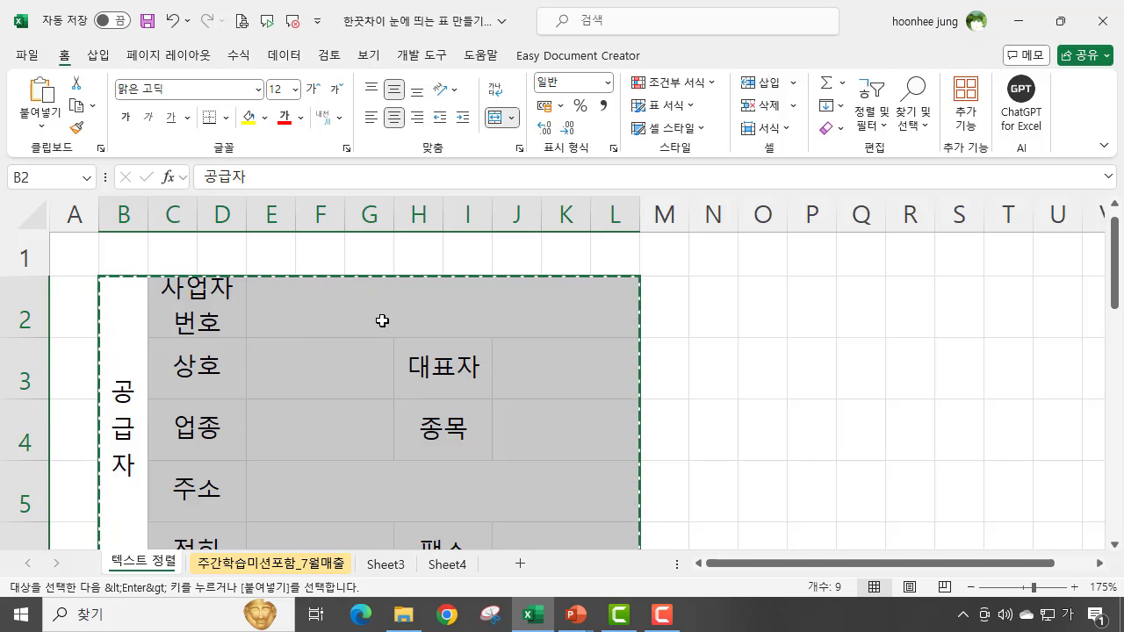
click(666, 296)
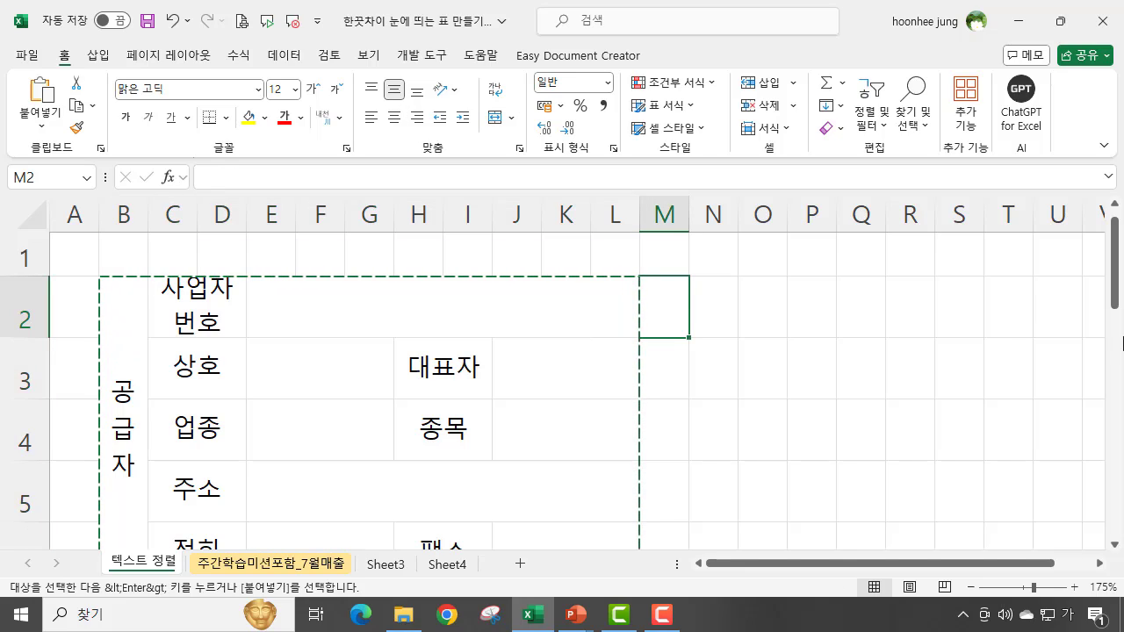
key(ctrl+v)
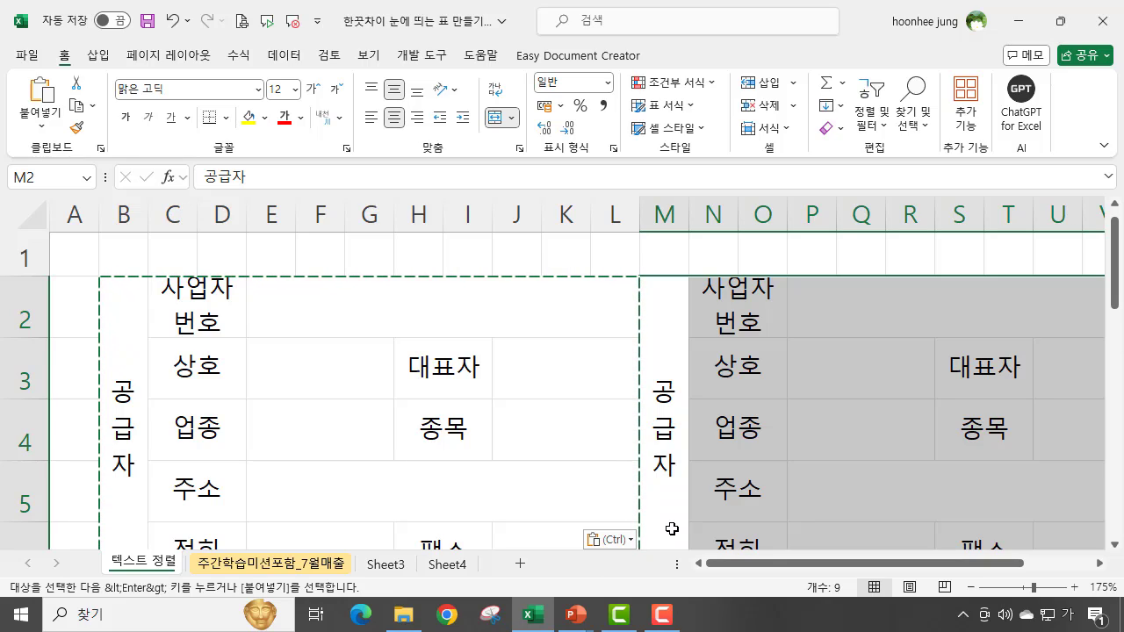
click(872, 409)
click(434, 369)
click(867, 391)
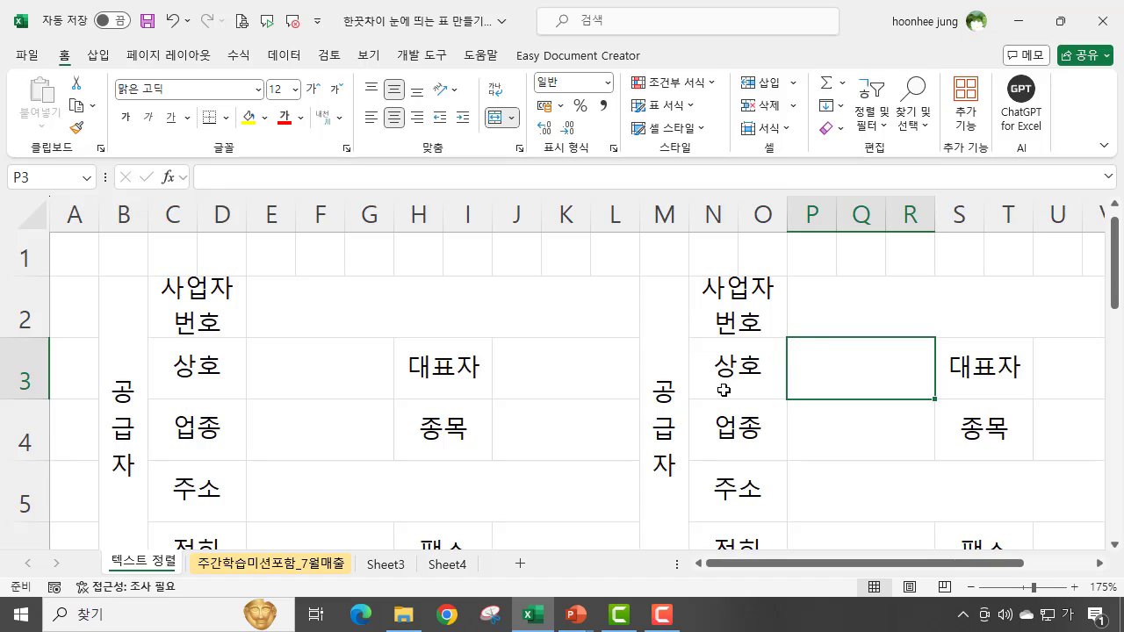
Change the vertical label in merged cell M2 of the copied block to 공급받는자.
click(664, 426)
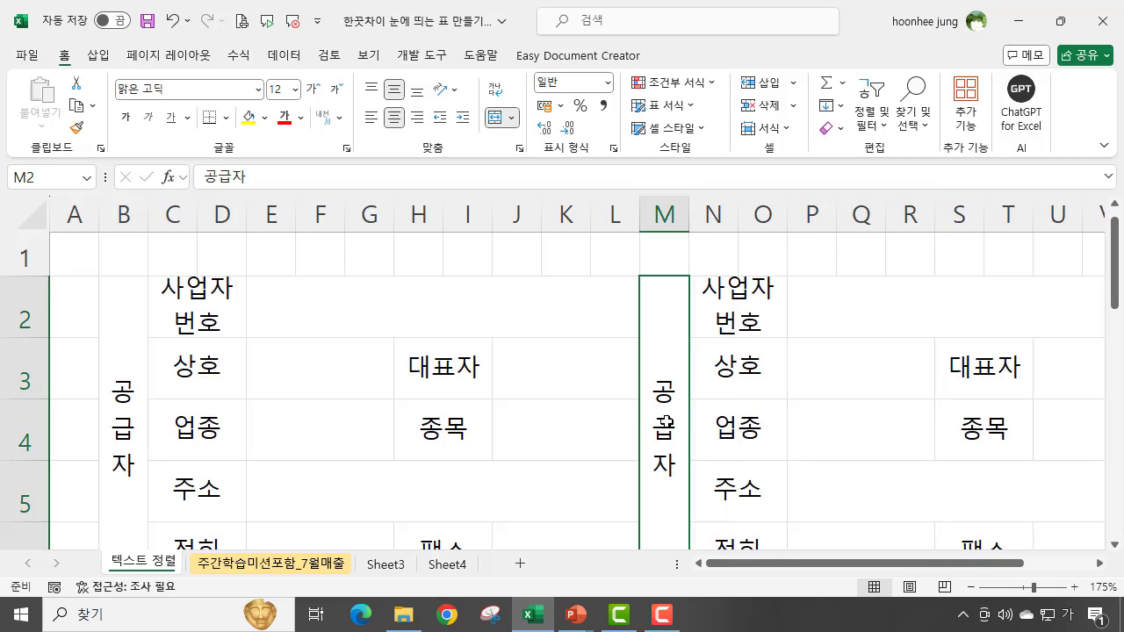
click(233, 176)
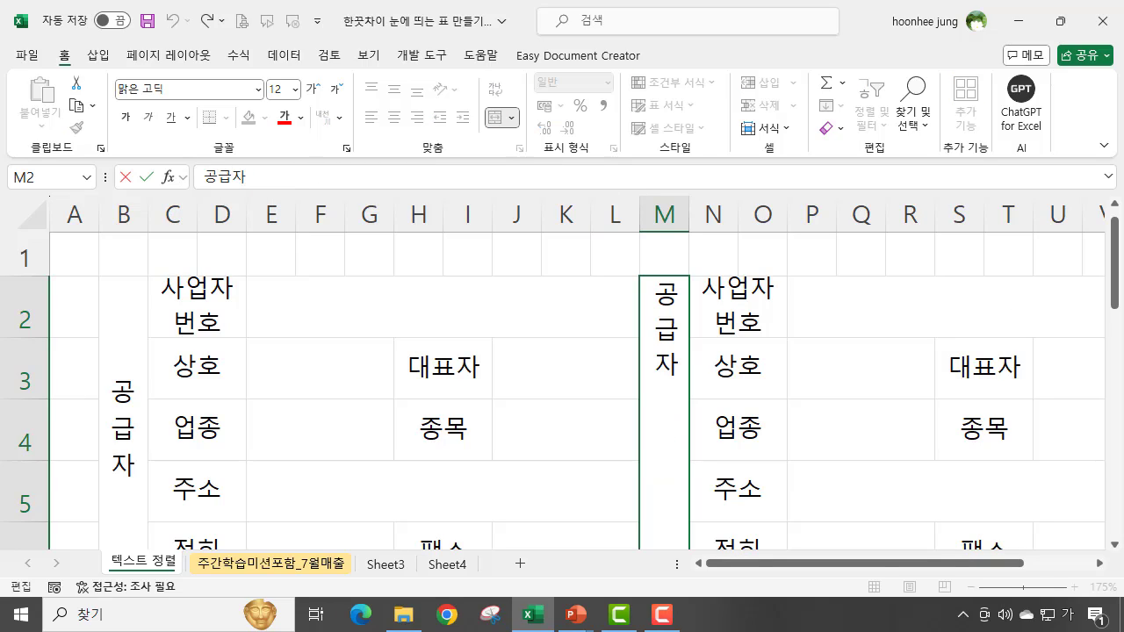
text(받는)
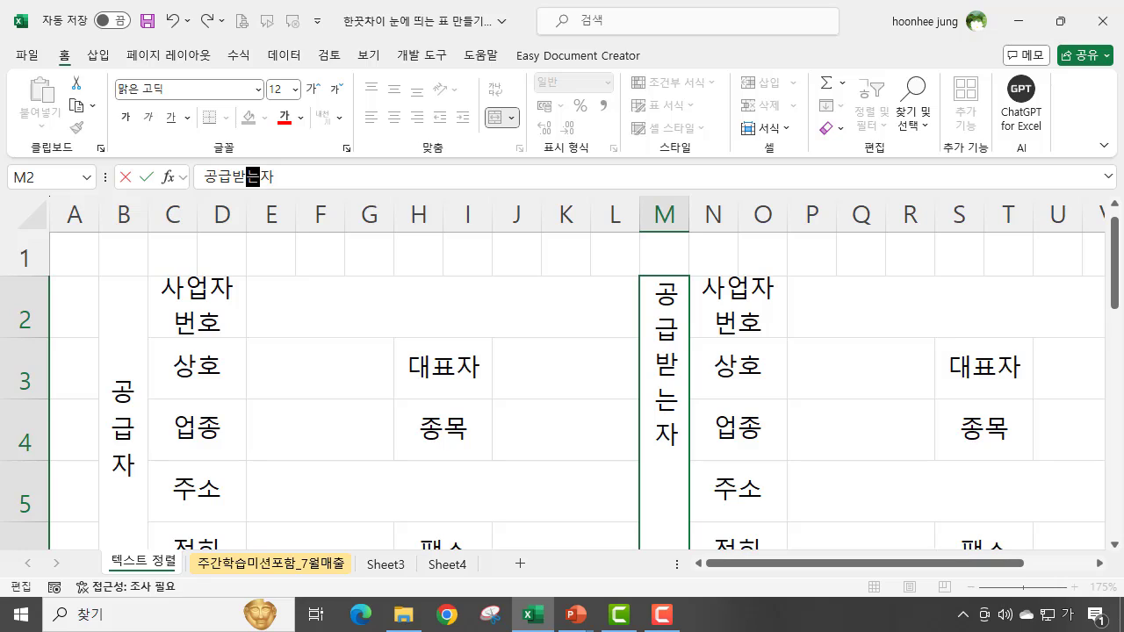
key(Return)
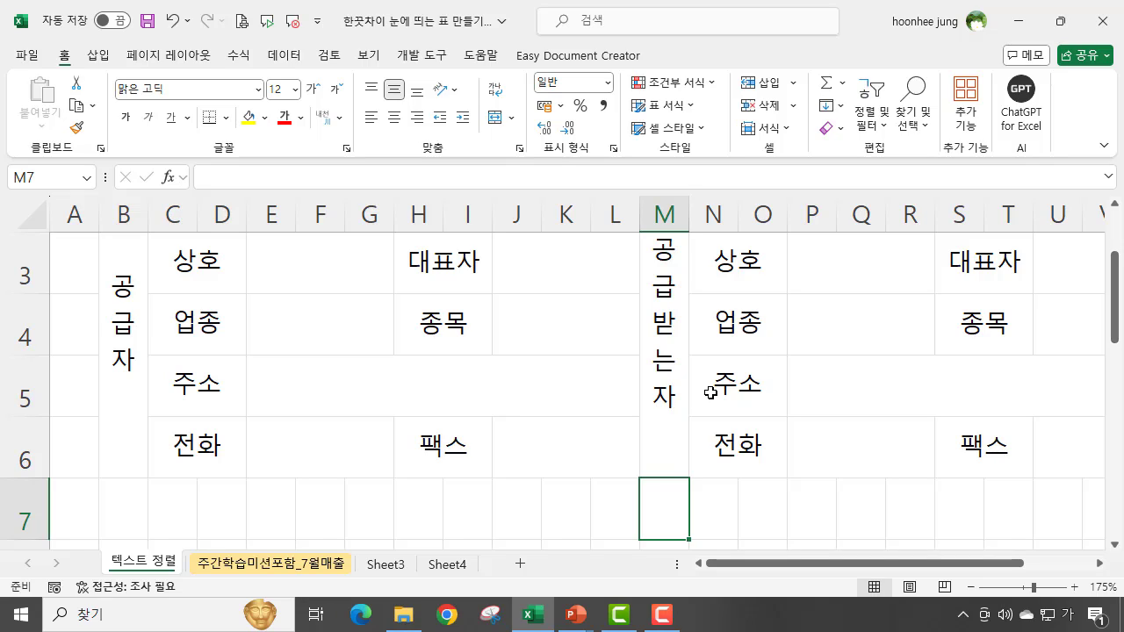
scroll(724, 379, up, 1)
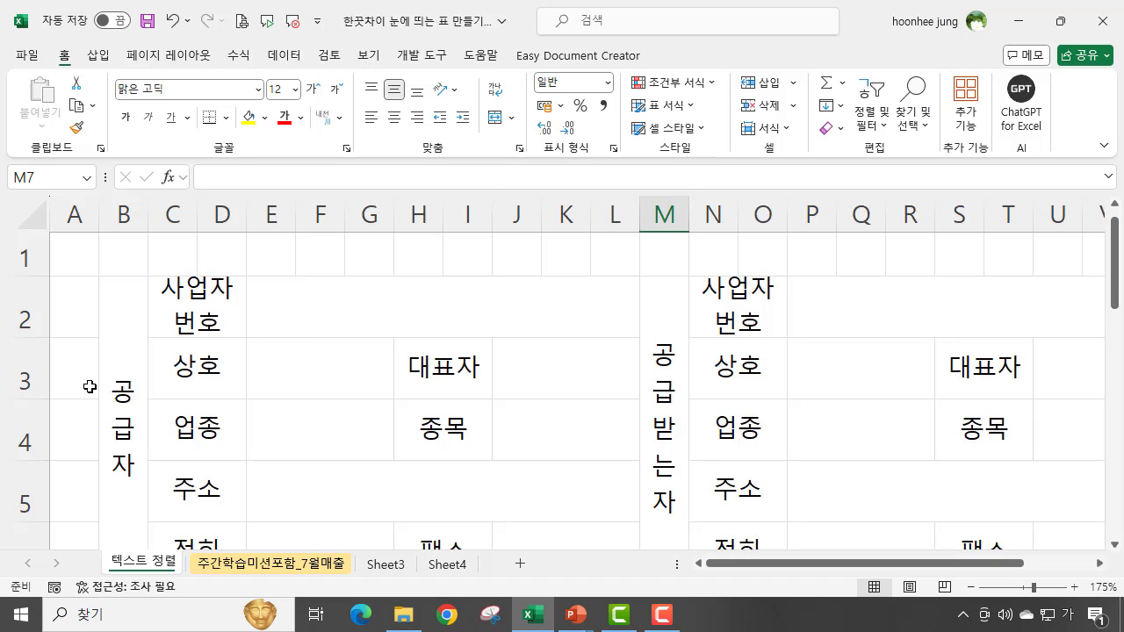
Select the 공급자 and 공급받는자 blocks together and set thin solid inside borders in the cell format settings.
drag(123, 389, 1043, 408)
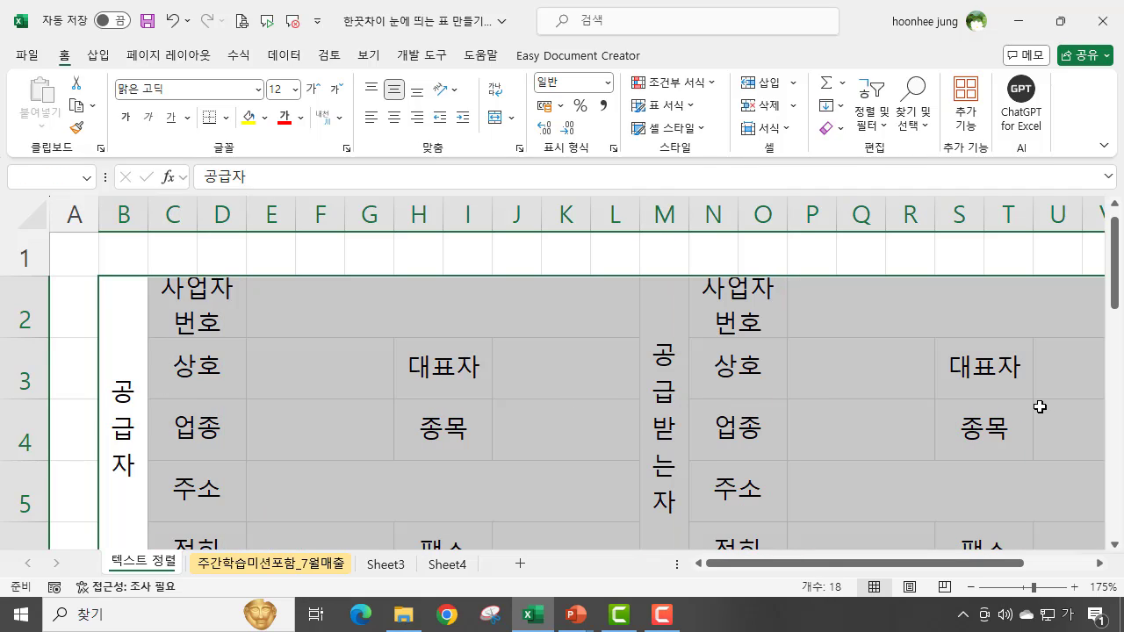
scroll(840, 415, down, 1)
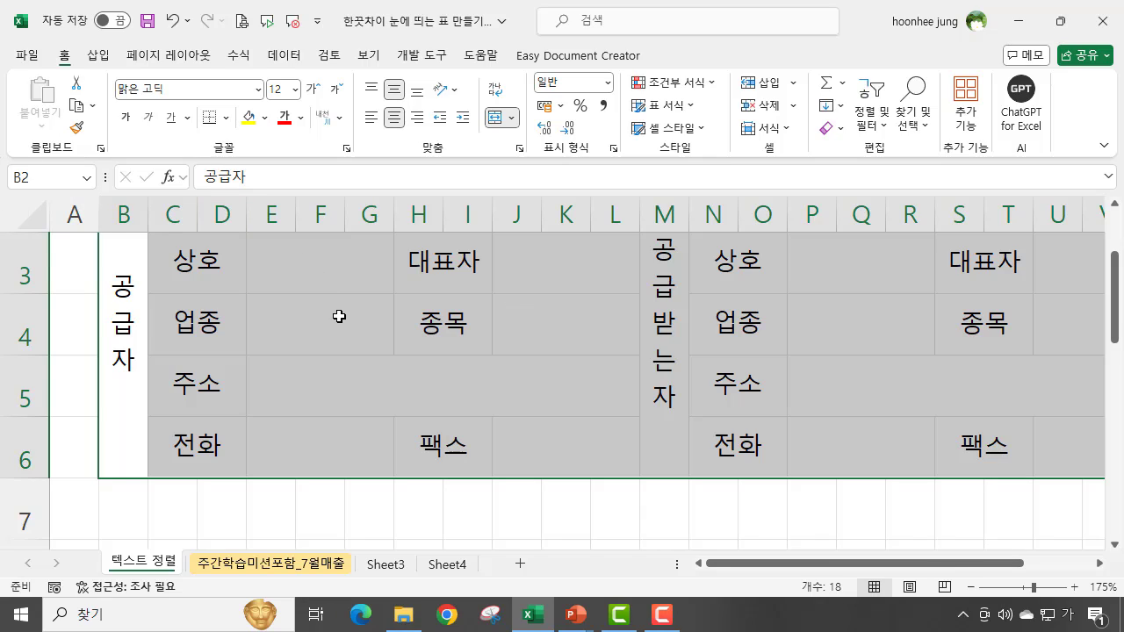
scroll(339, 316, up, 2)
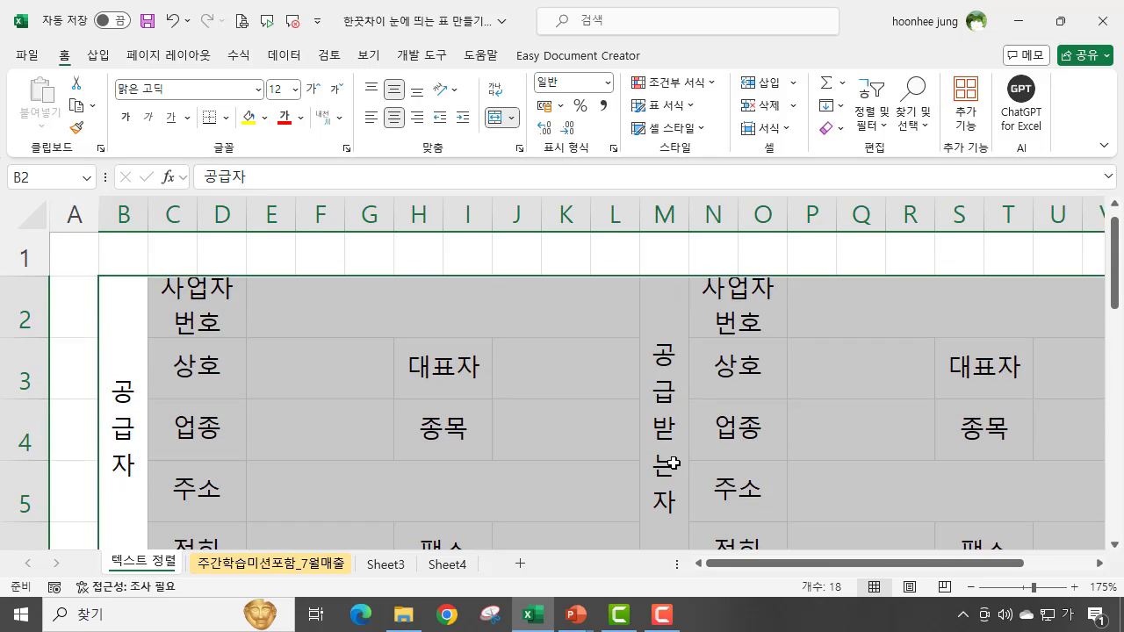
key(ctrl+1)
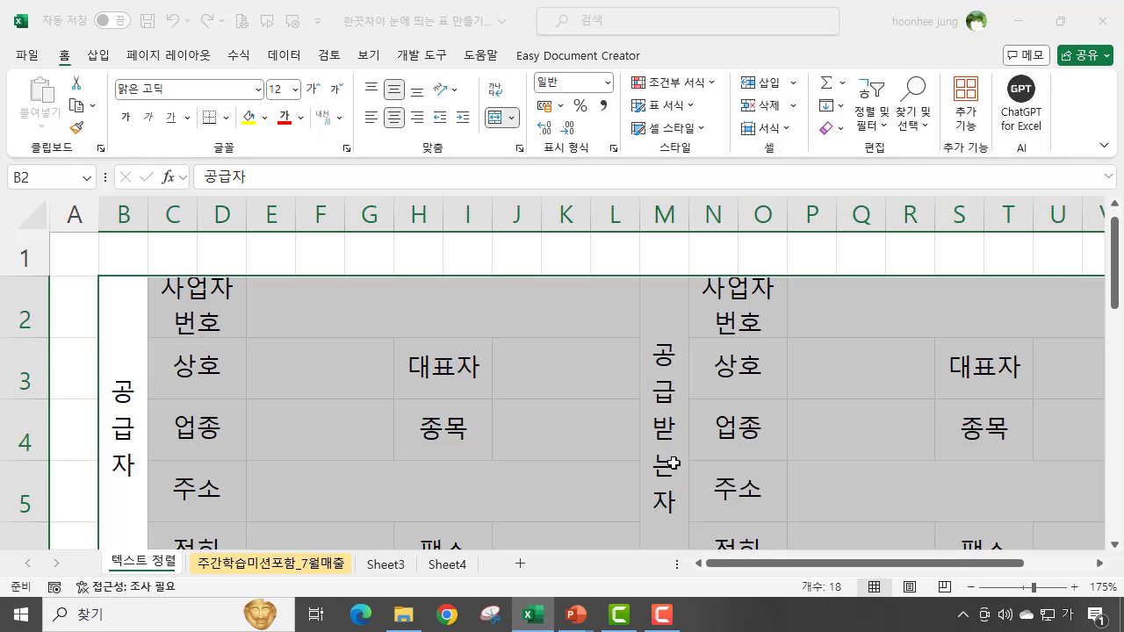
drag(773, 103, 725, 103)
drag(629, 107, 632, 202)
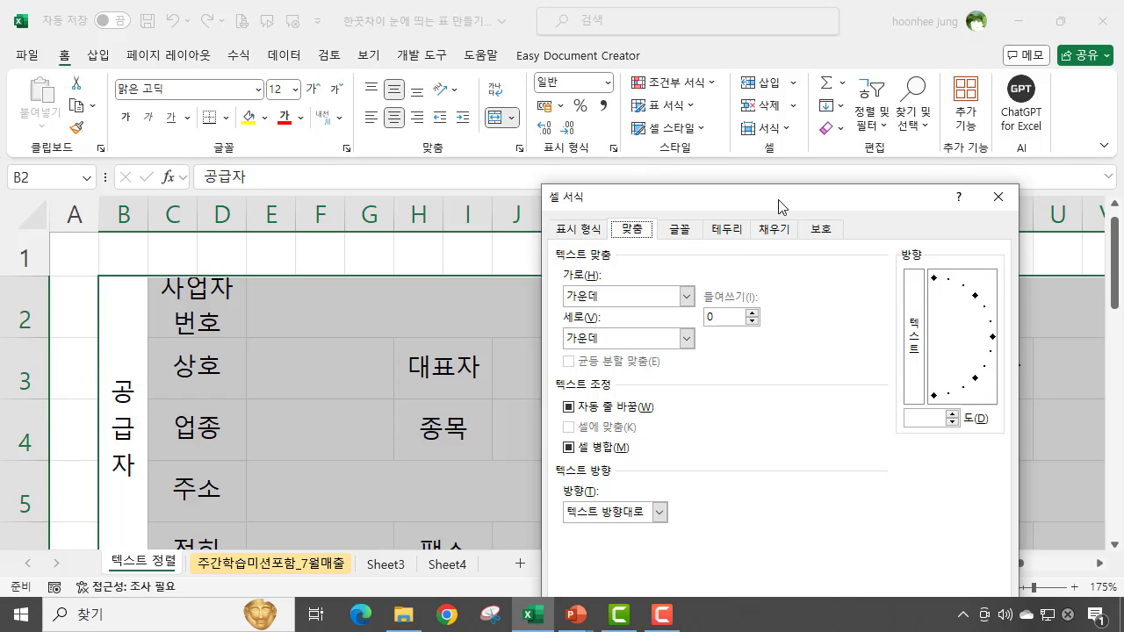
drag(784, 194, 753, 110)
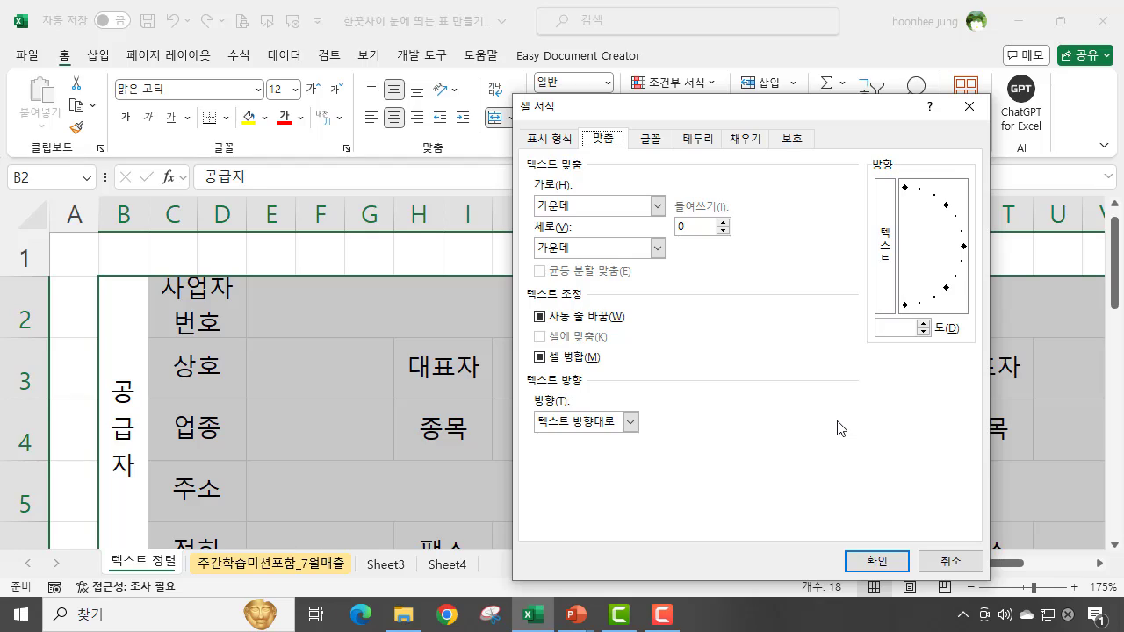
click(699, 140)
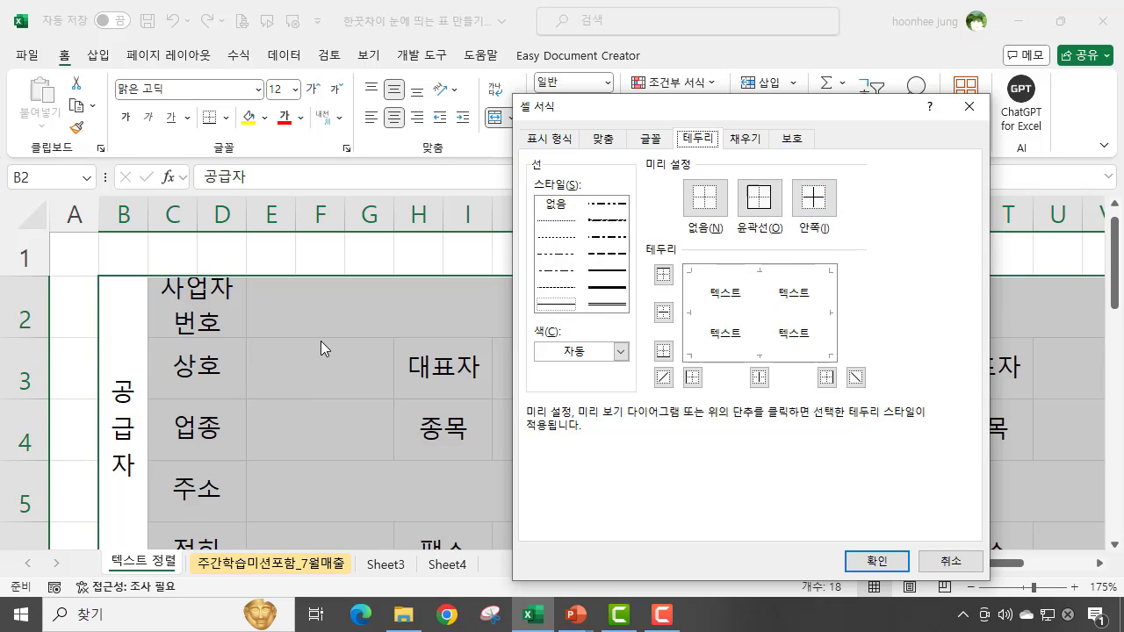
click(810, 213)
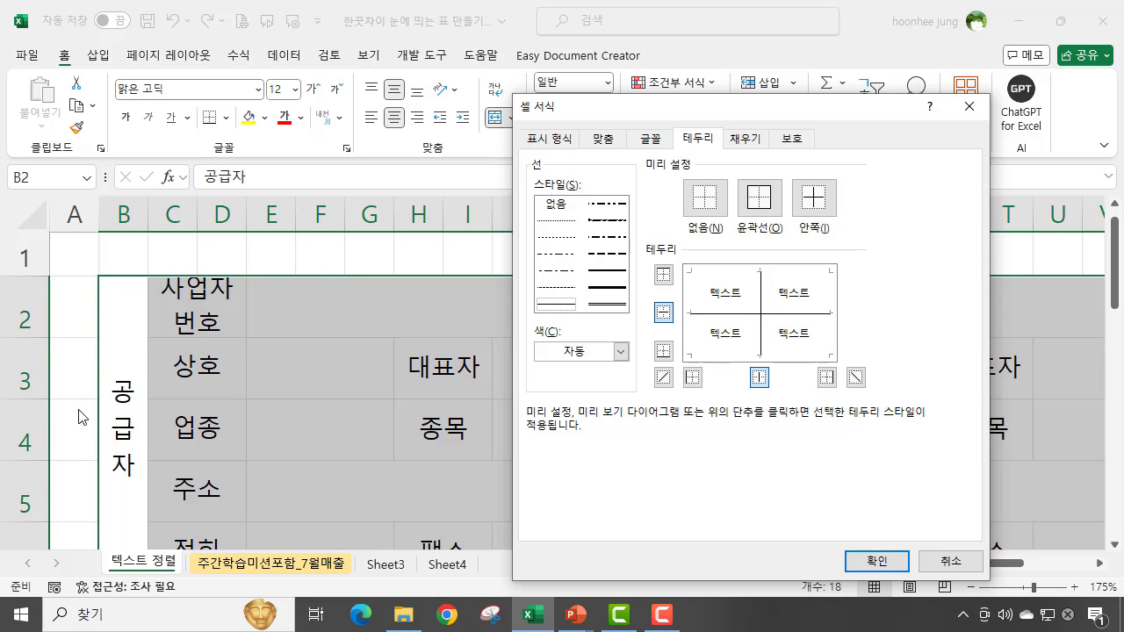
Add a thicker solid outline border around the two selected blocks and apply the border settings.
click(608, 271)
click(758, 200)
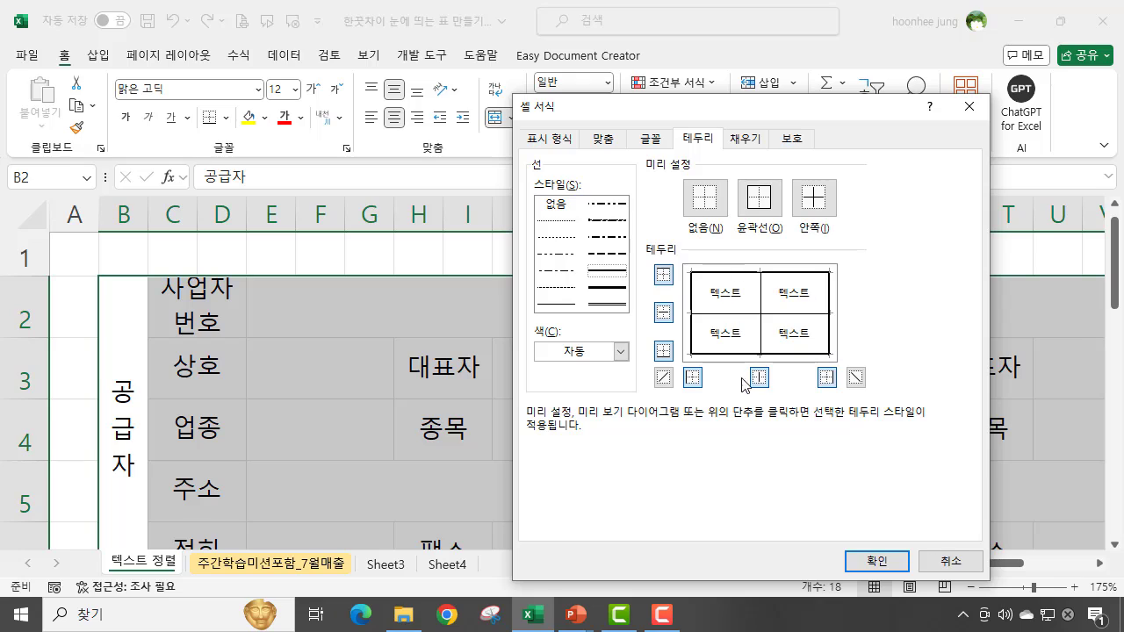
click(873, 564)
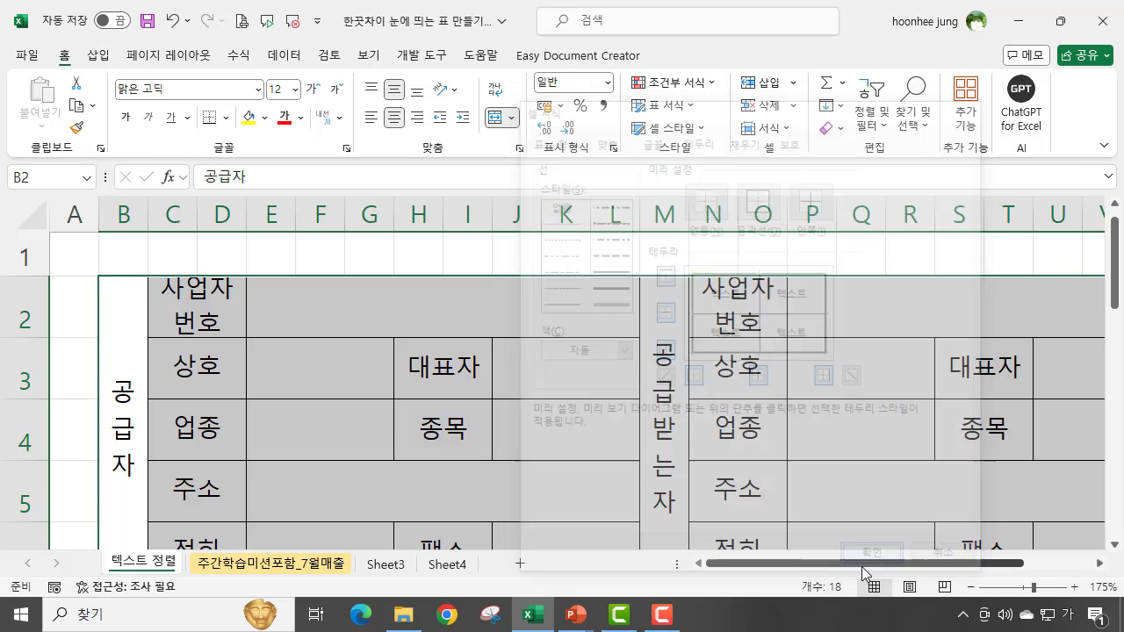
click(597, 256)
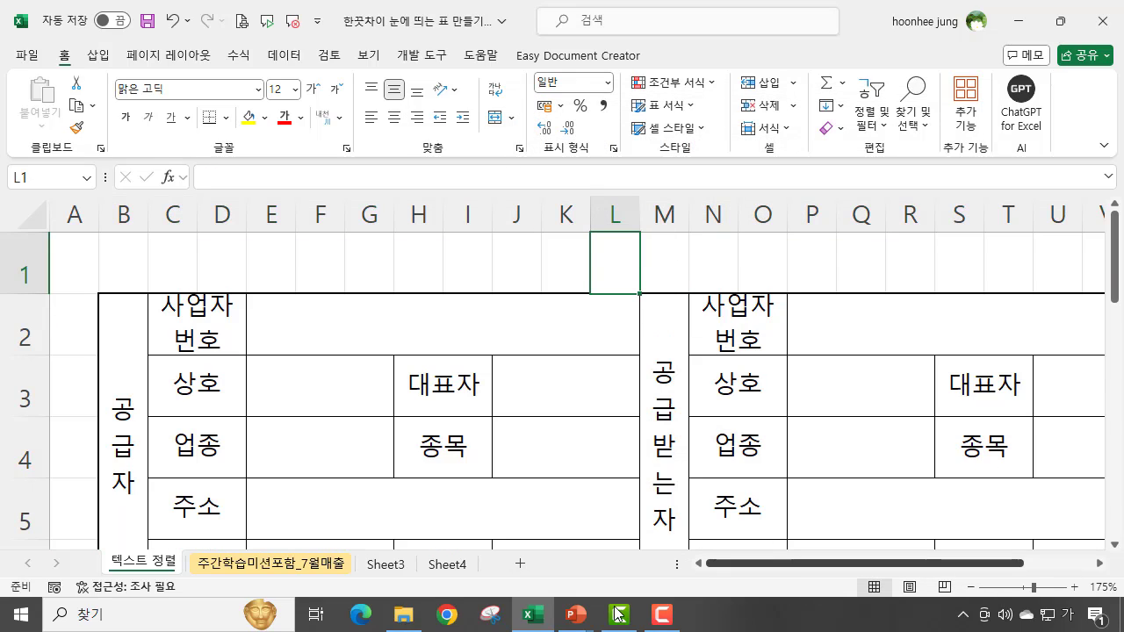
scroll(618, 532, down, 1)
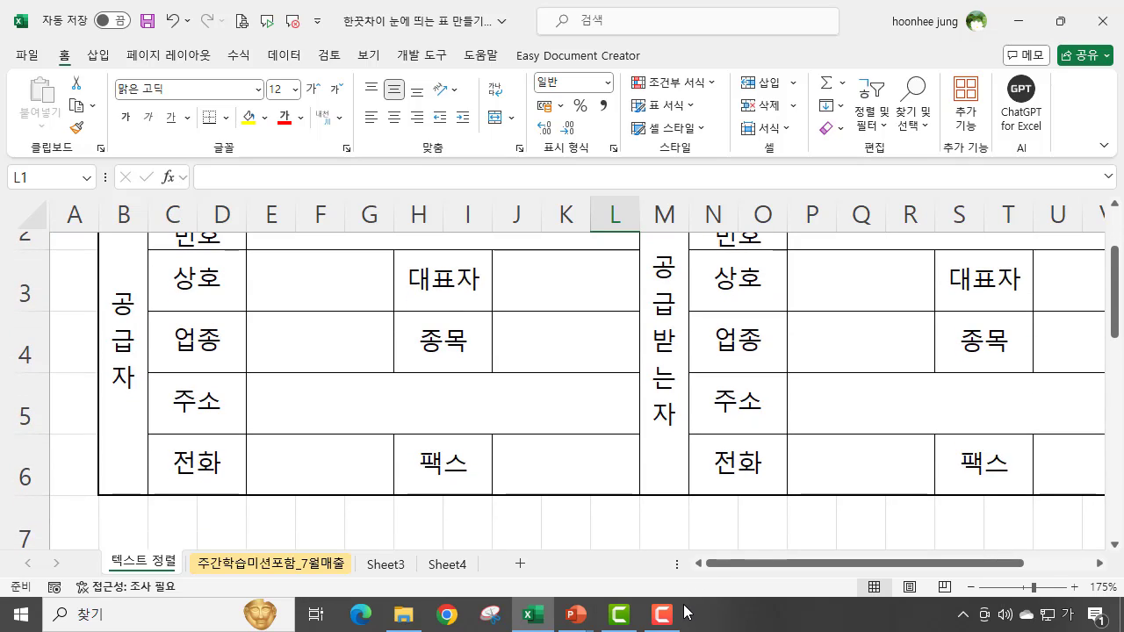
scroll(752, 537, up, 1)
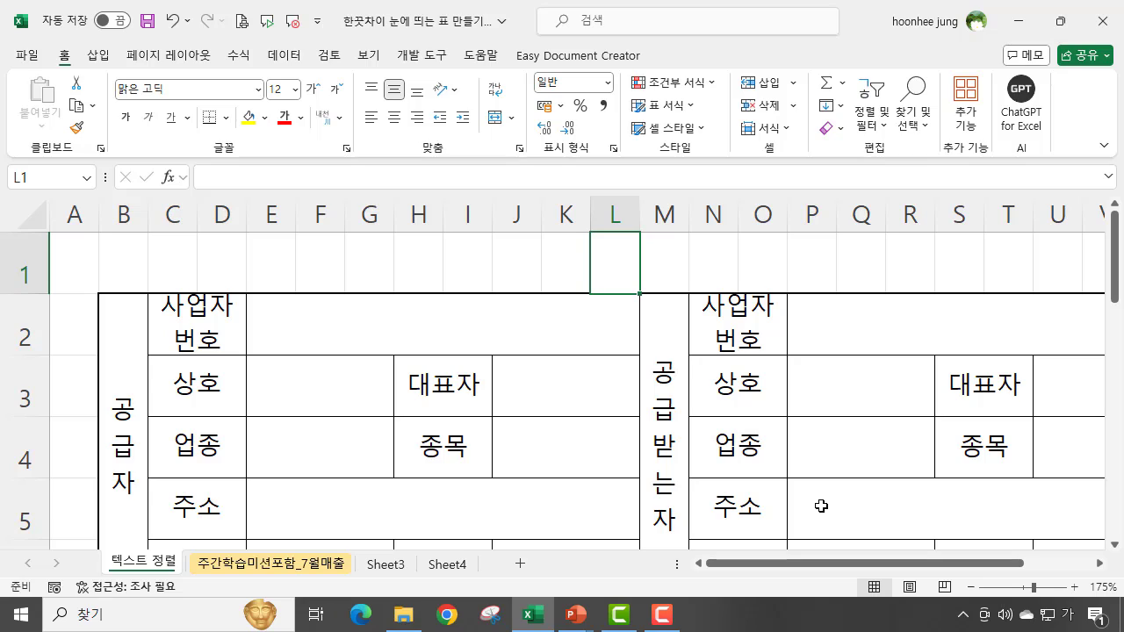
click(196, 385)
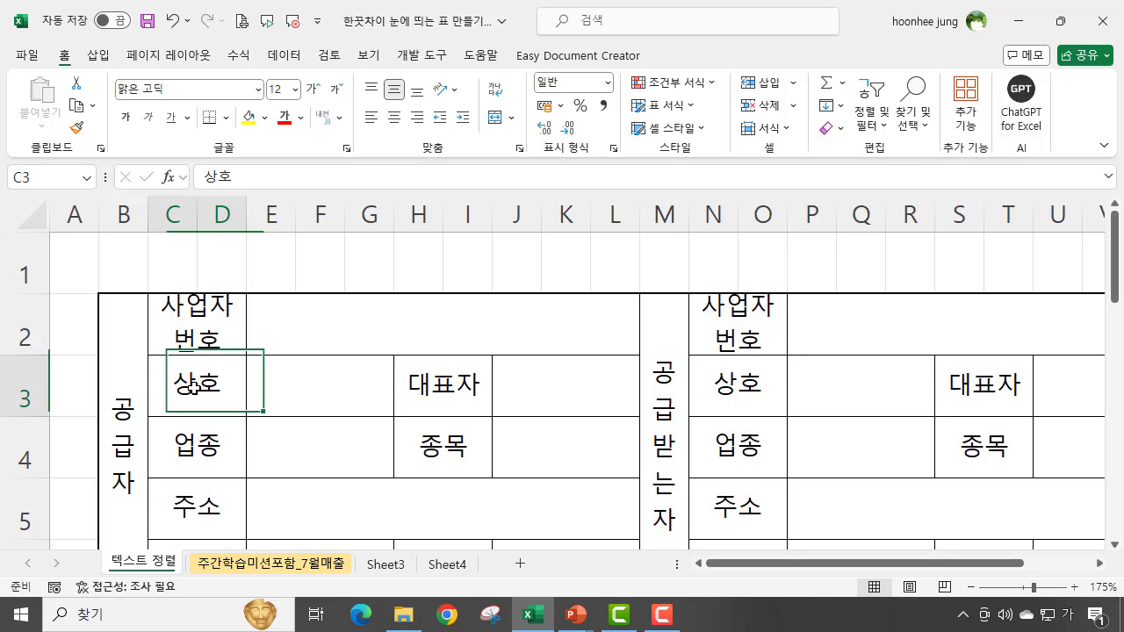
click(193, 445)
scroll(495, 521, down, 3)
scroll(545, 539, up, 3)
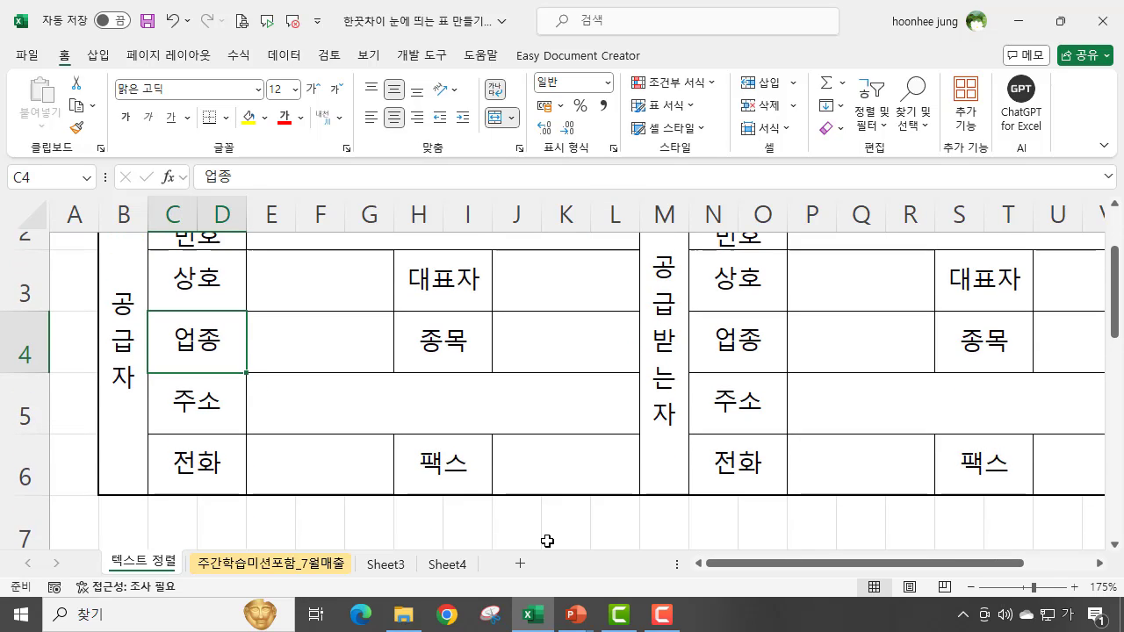
scroll(632, 527, down, 1)
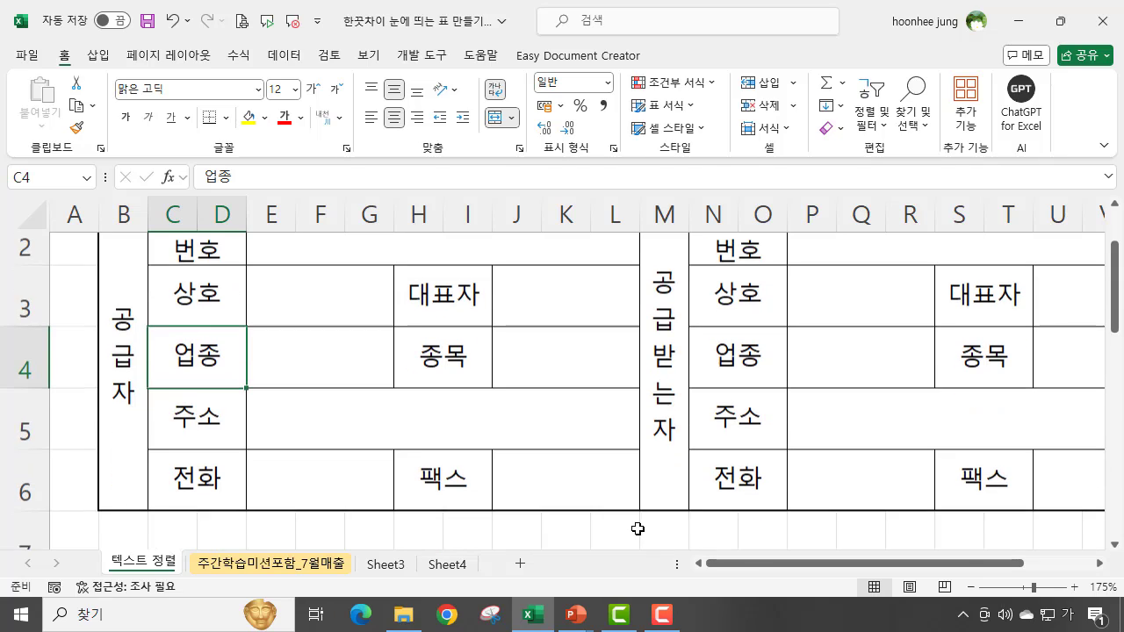
scroll(633, 542, up, 2)
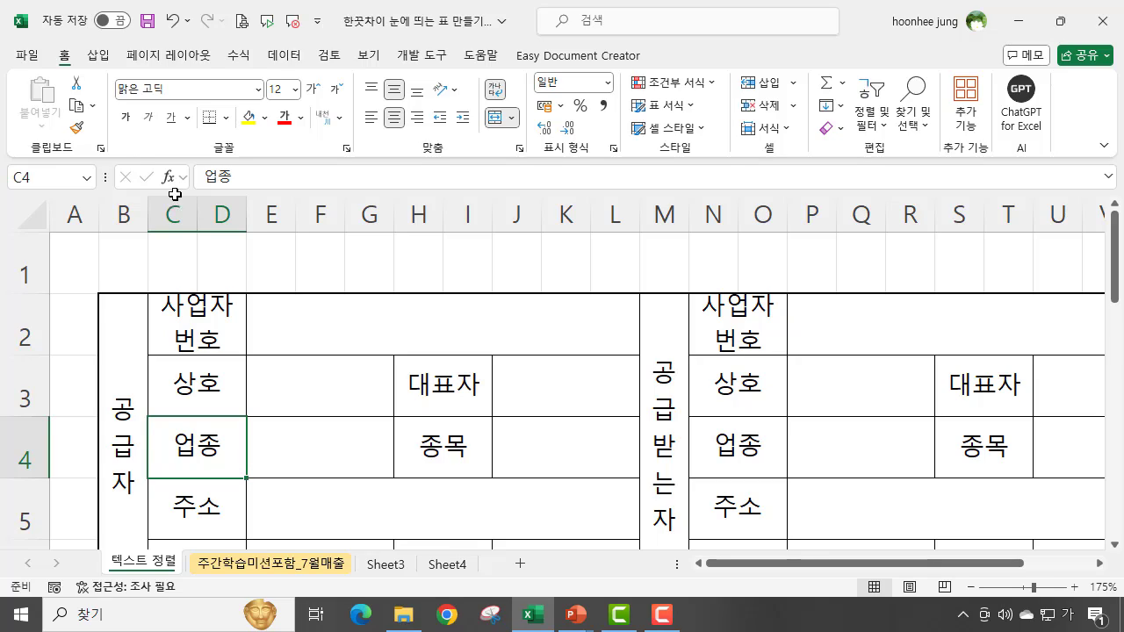
Select the 공급자 and 공급받는자 blocks together and reduce their font size to 10.
click(121, 369)
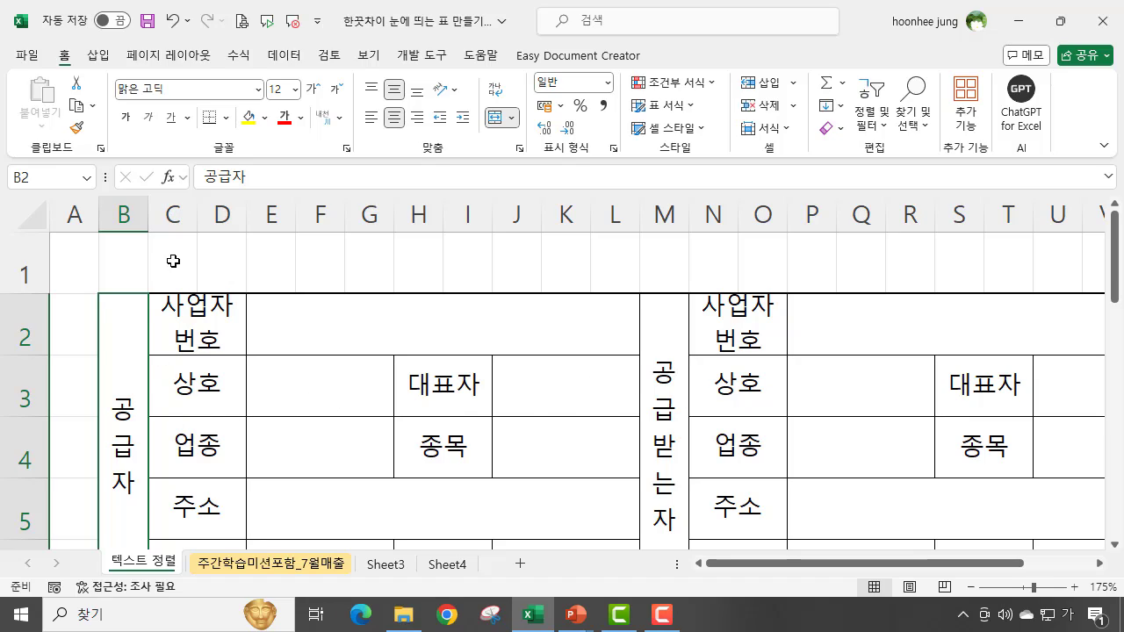
drag(122, 362, 1069, 408)
scroll(943, 427, down, 1)
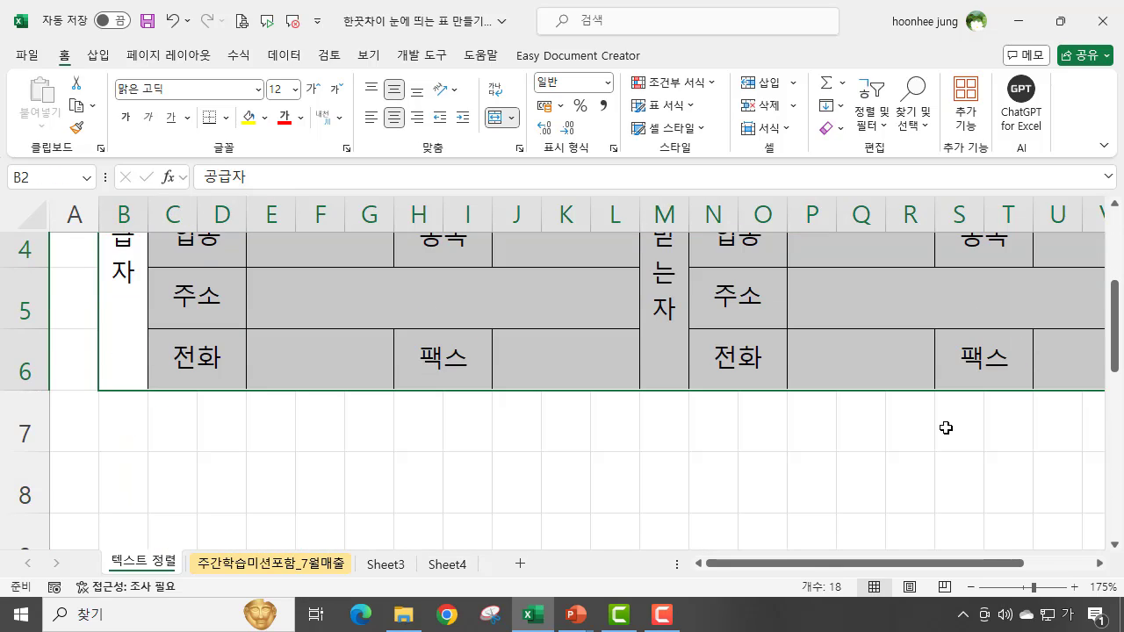
scroll(943, 427, up, 1)
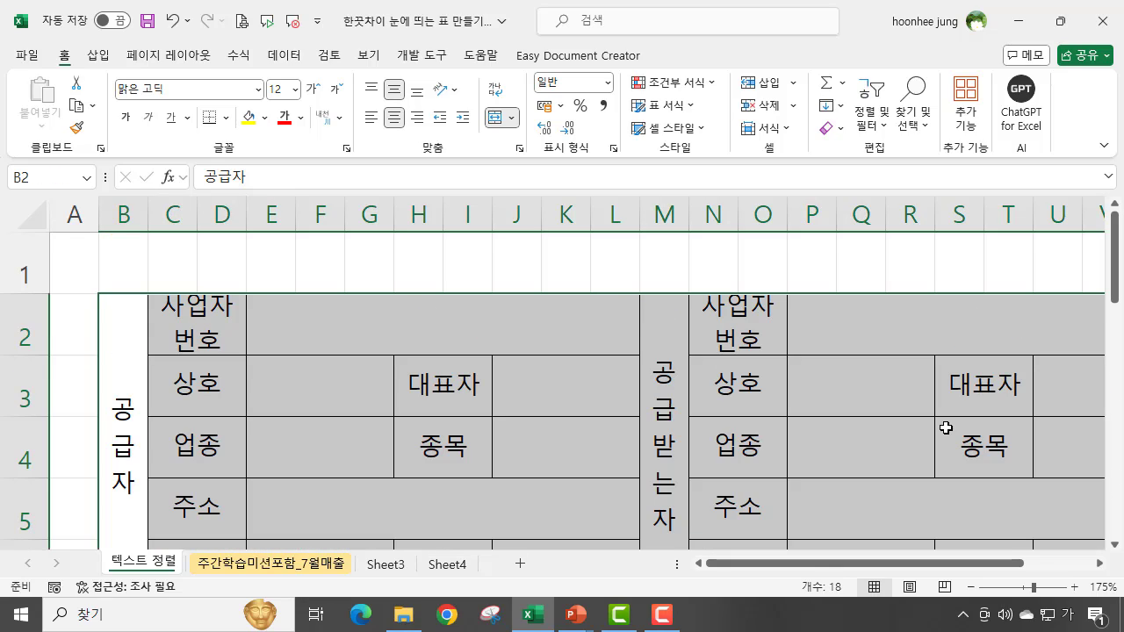
click(337, 99)
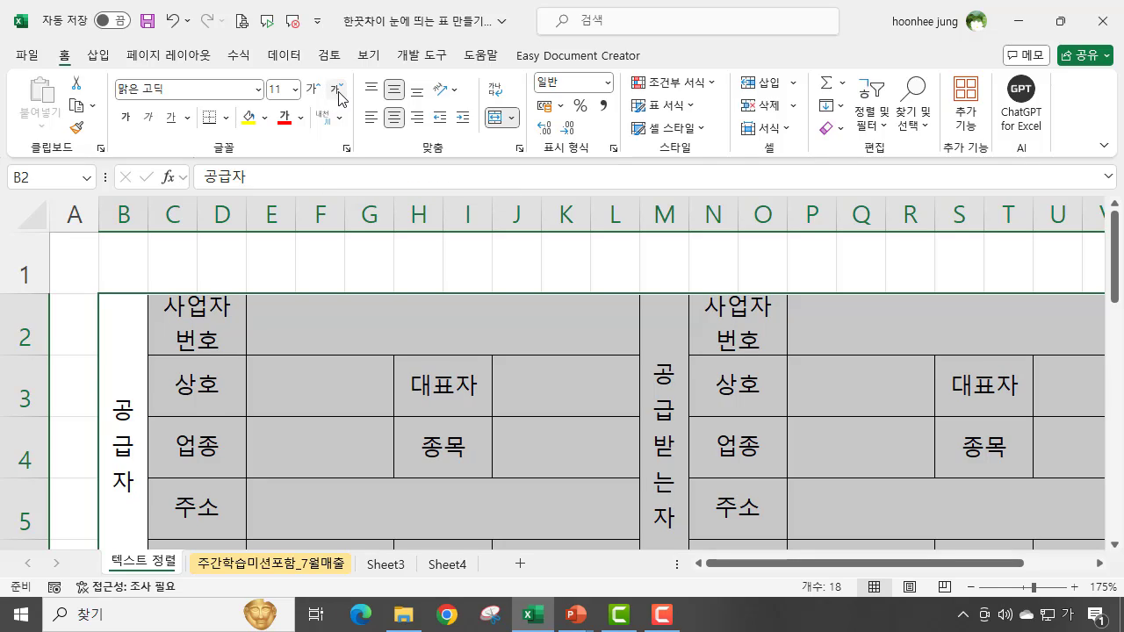
click(340, 98)
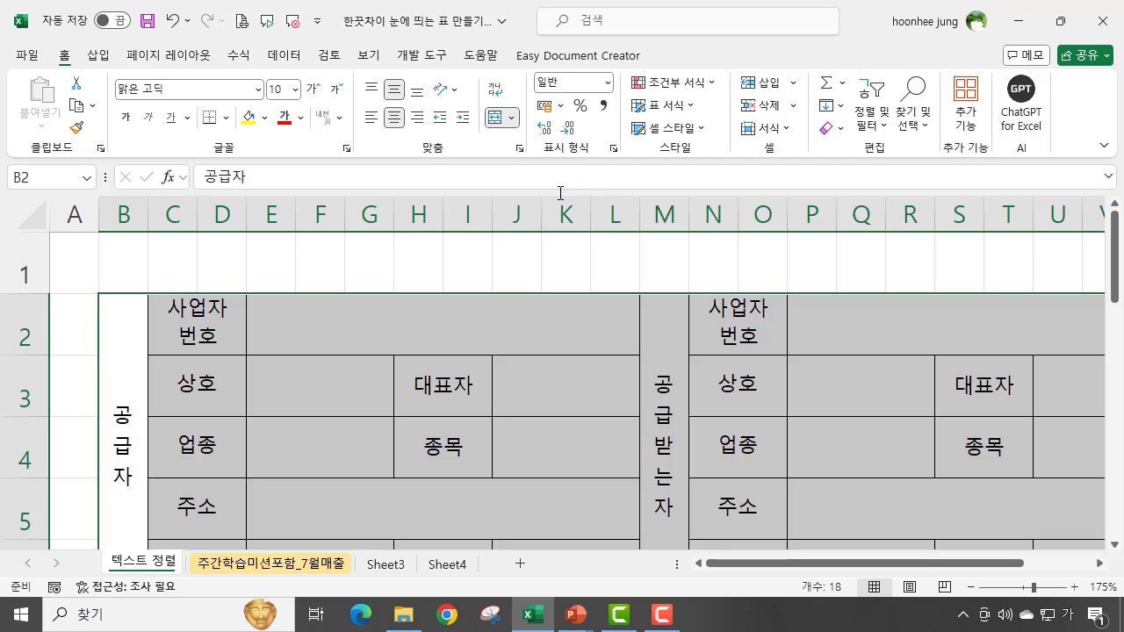
scroll(662, 351, down, 1)
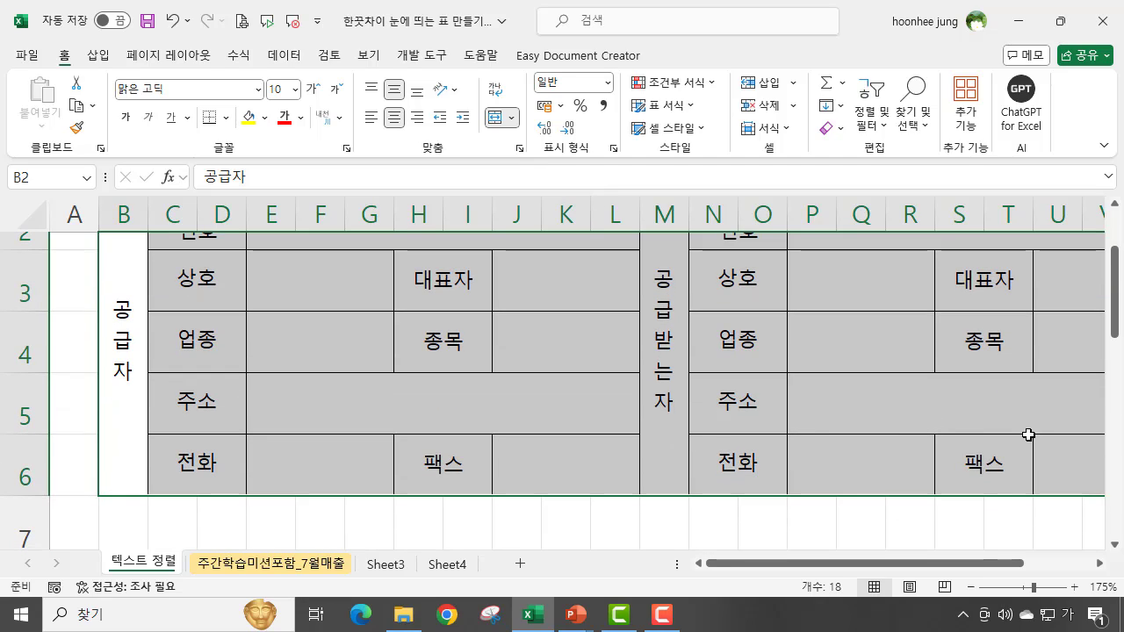
scroll(1021, 416, up, 1)
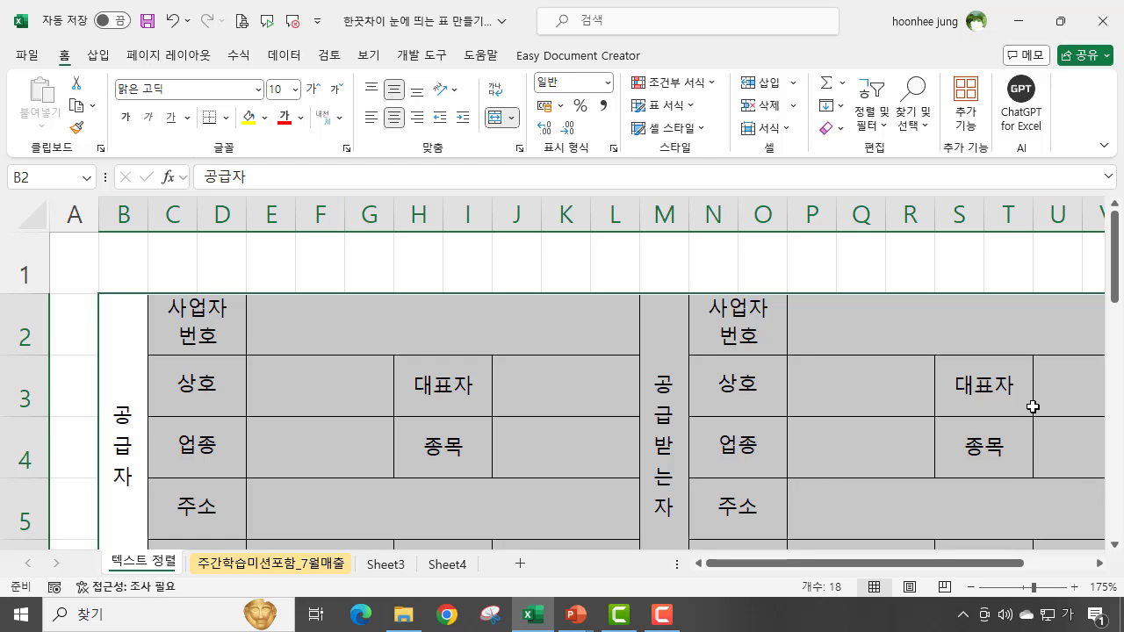
key(ctrl+1)
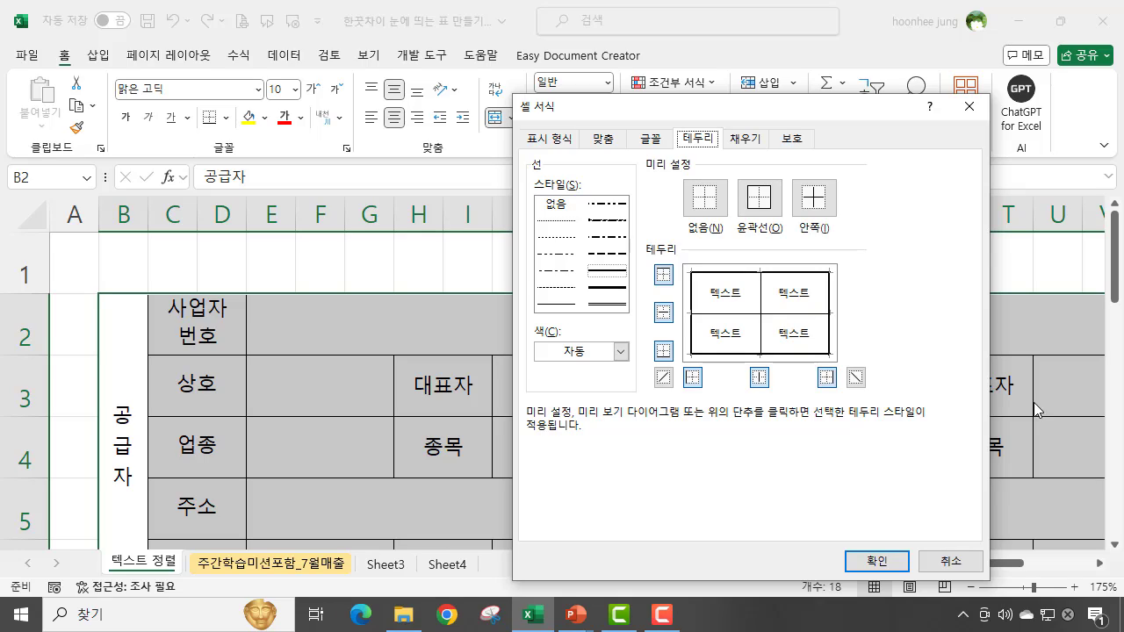
click(603, 141)
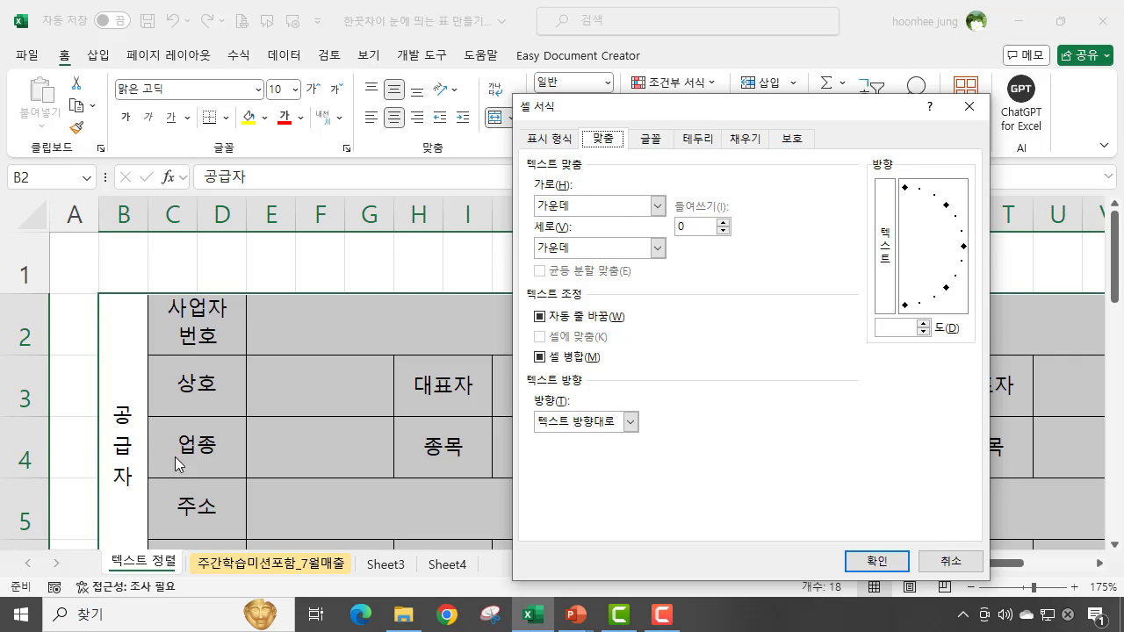
click(956, 565)
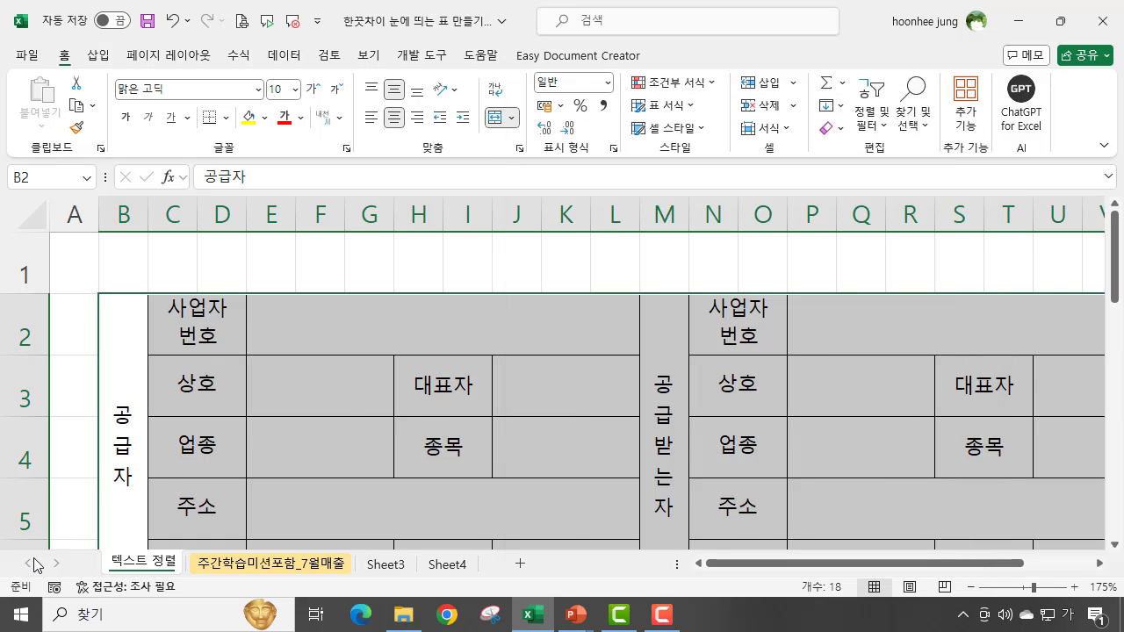
Try spreading the labels 상호 in C3 and 업종 in C4 with inserted spaces, and remove the spaces from 업종 again.
click(201, 392)
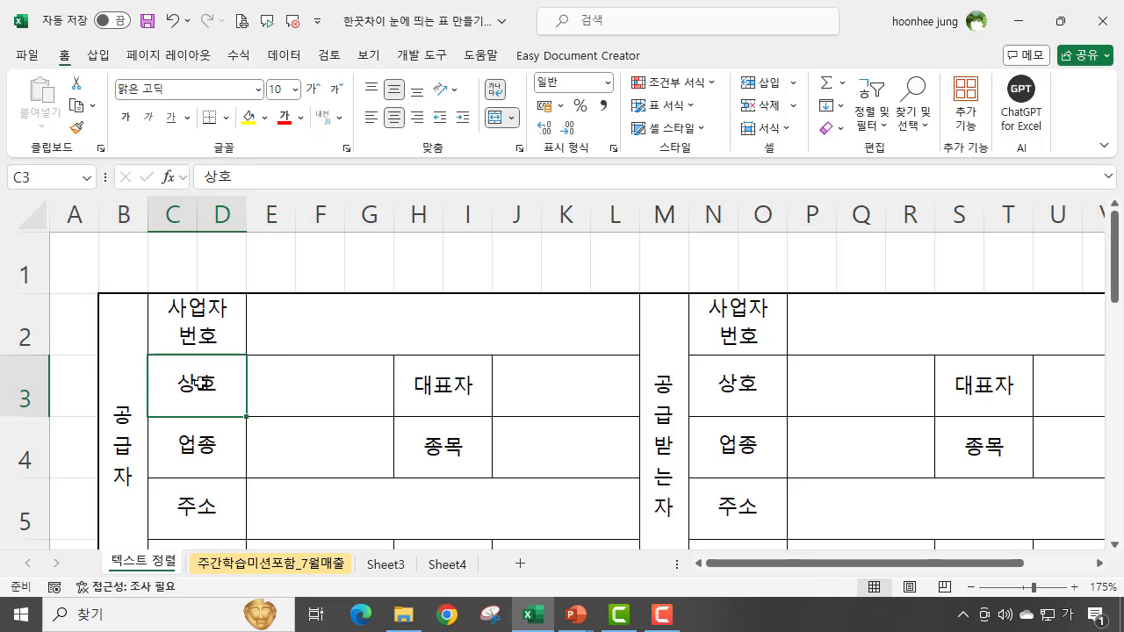
double_click(201, 384)
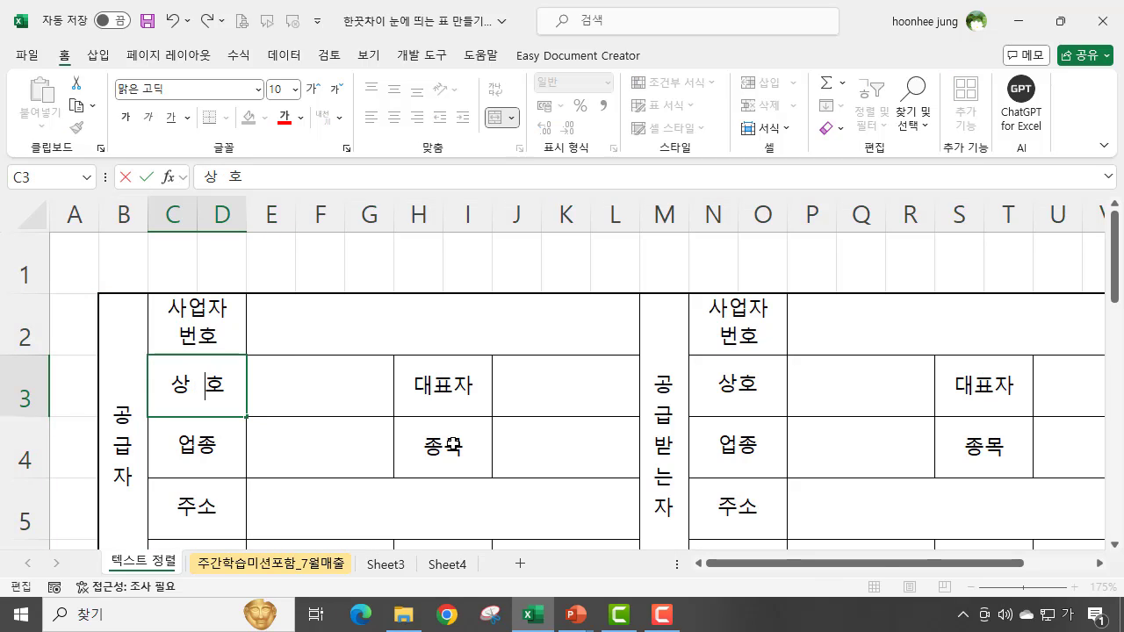
click(204, 443)
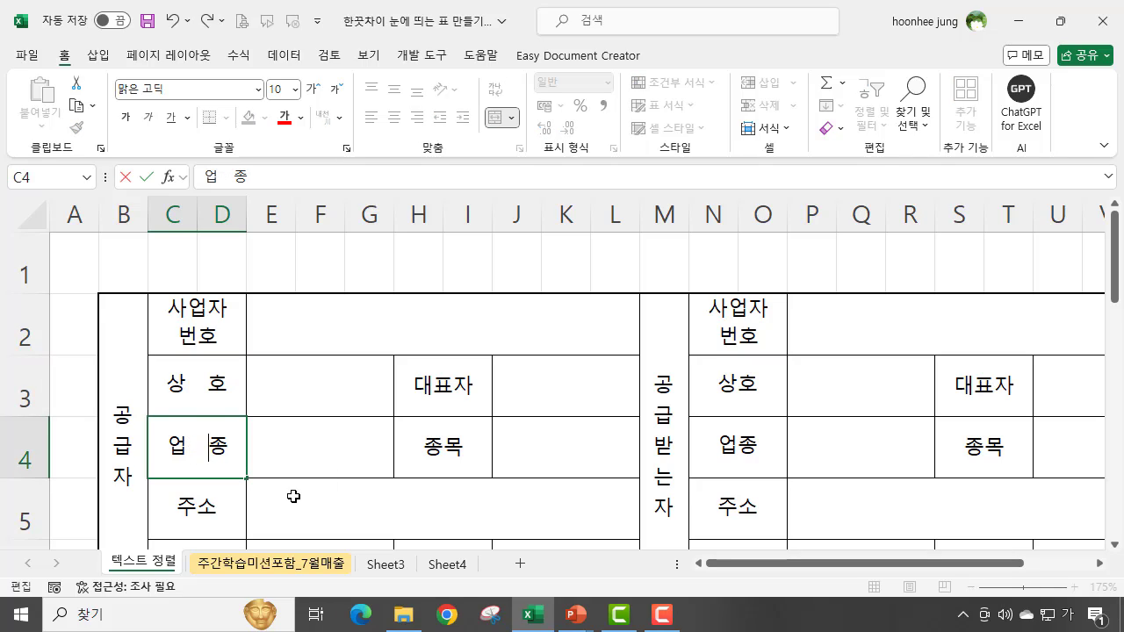
key(BackSpace)
key(BackSpace)
key(BackSpace)
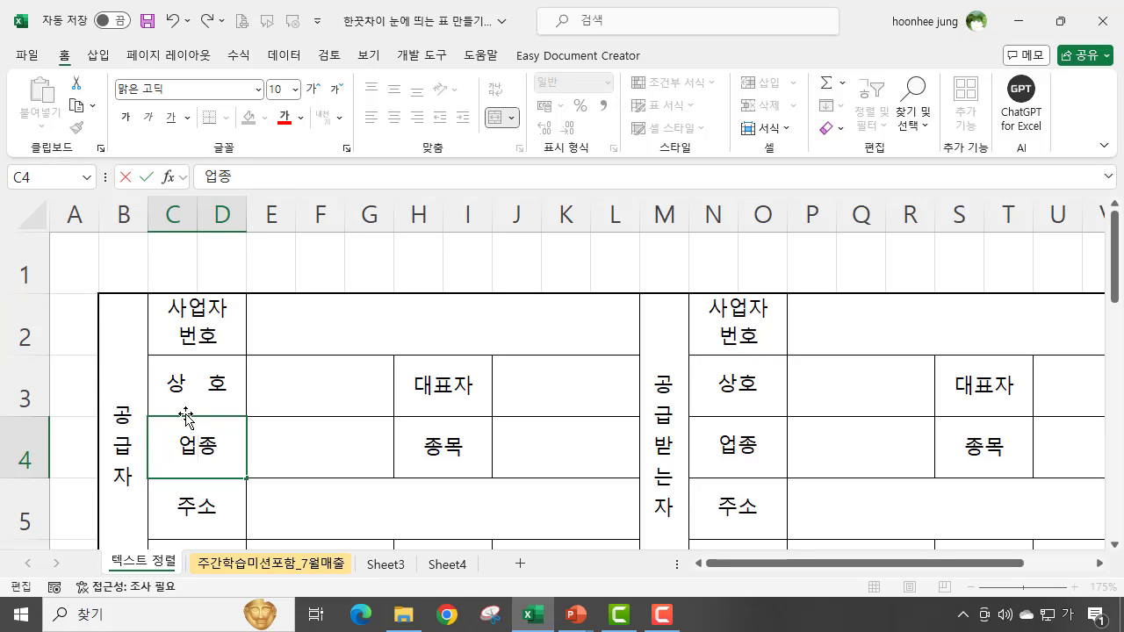
click(209, 381)
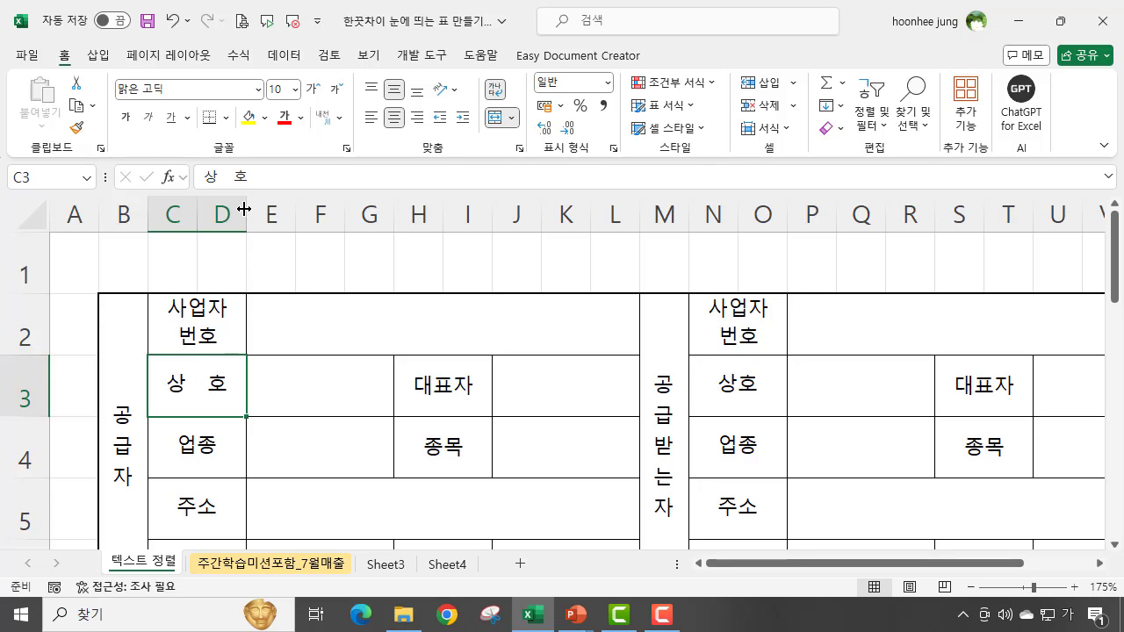
Widen column D to about 8.67 to test the spaced label, and set the column width back to 2.8.
drag(244, 208, 327, 220)
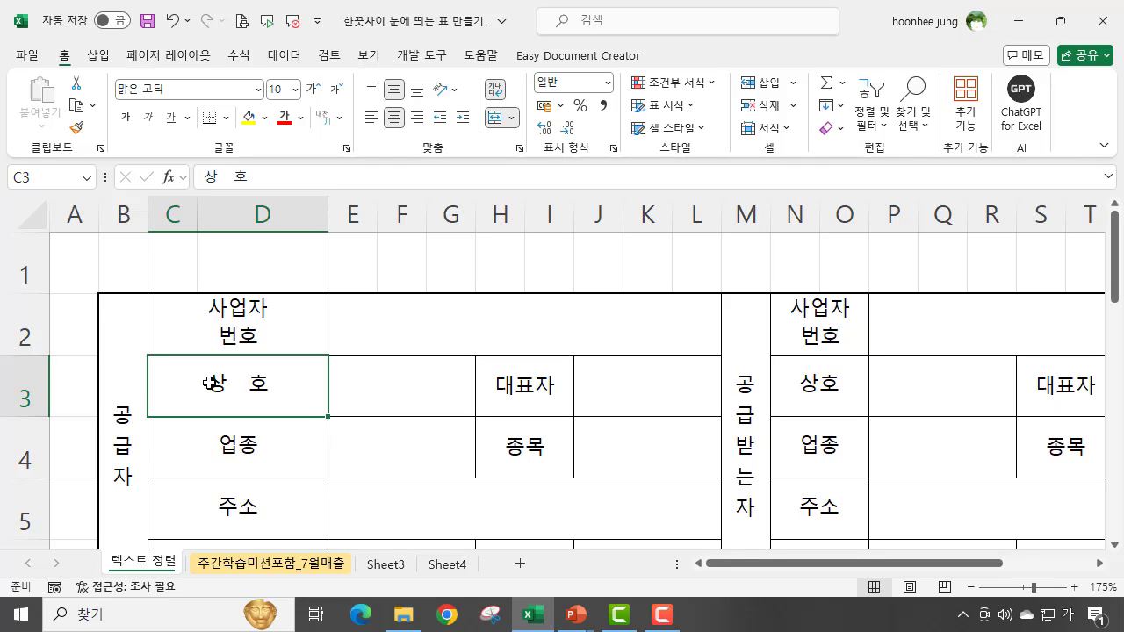
click(299, 206)
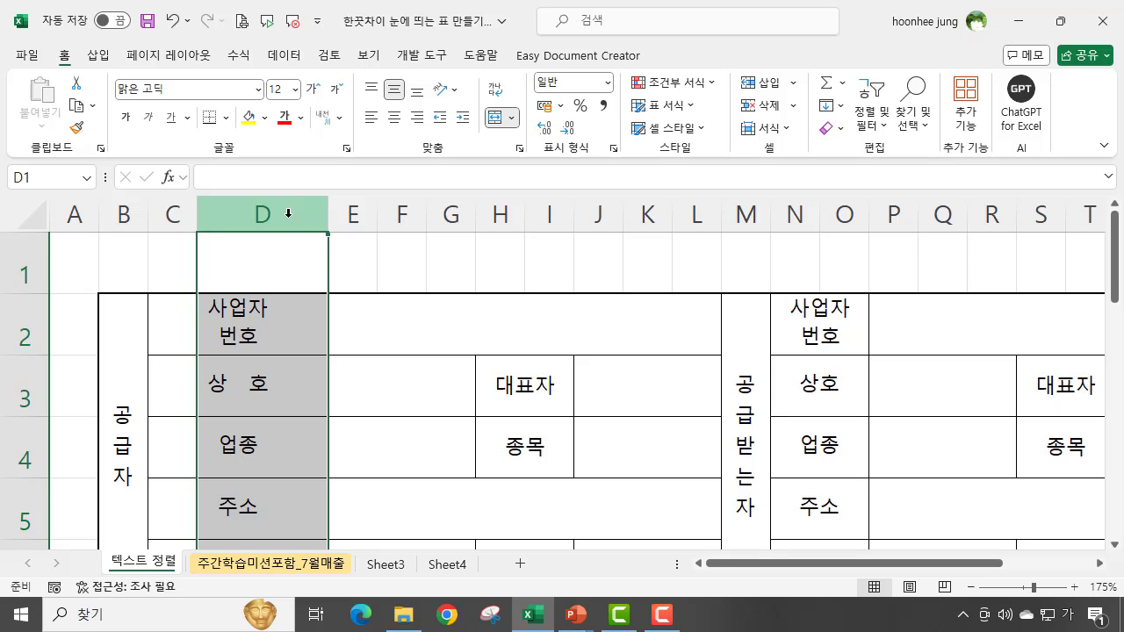
right_click(288, 214)
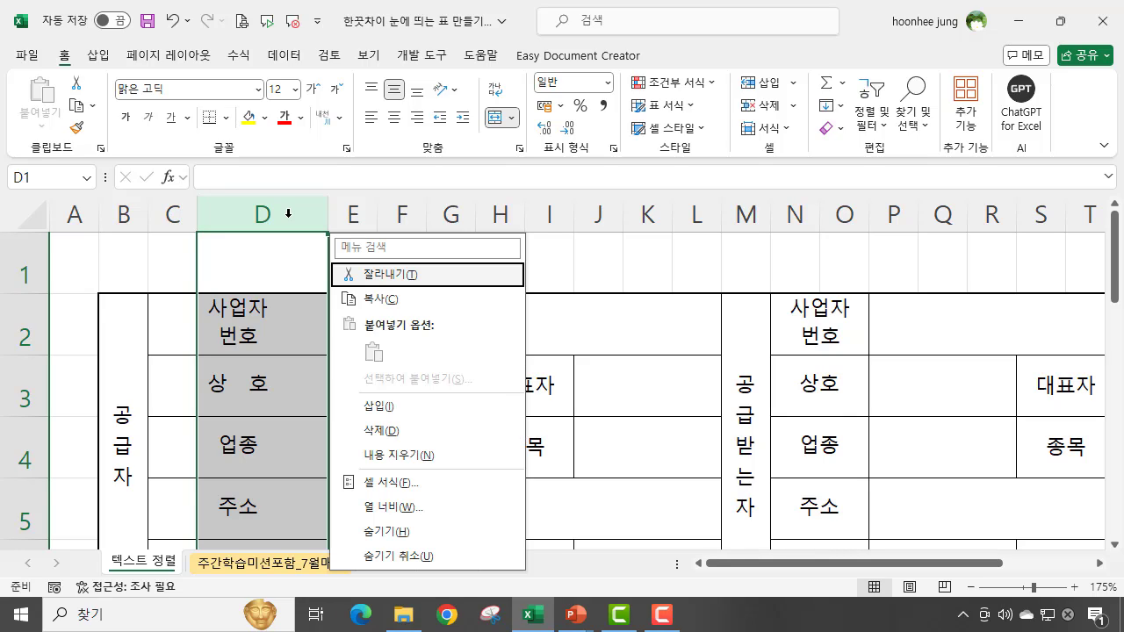
text(w)
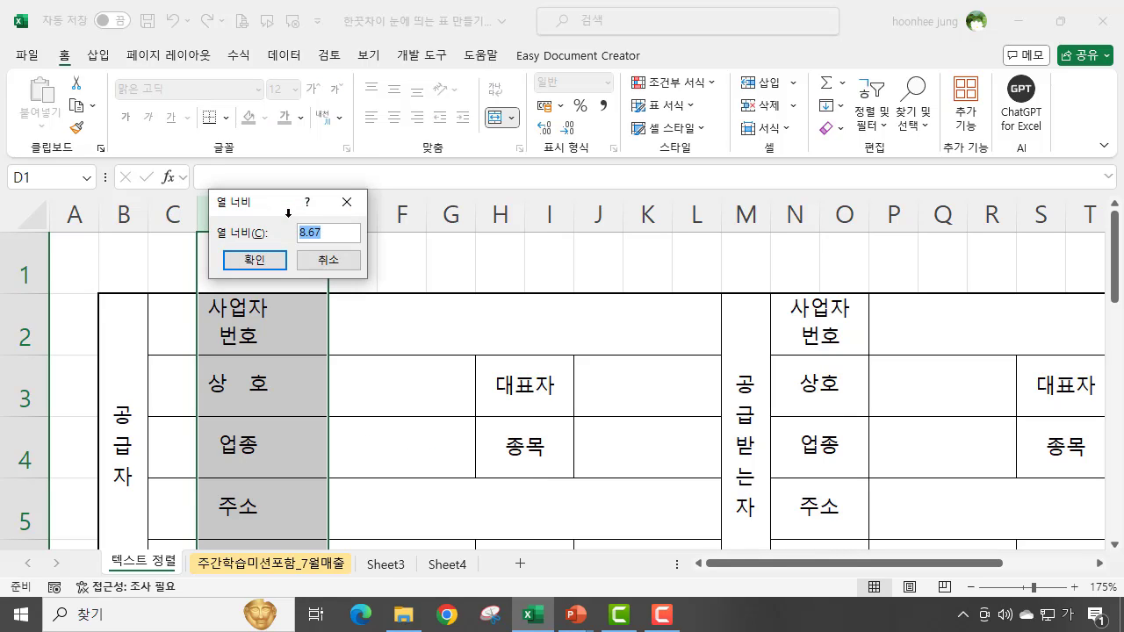
text(2.8)
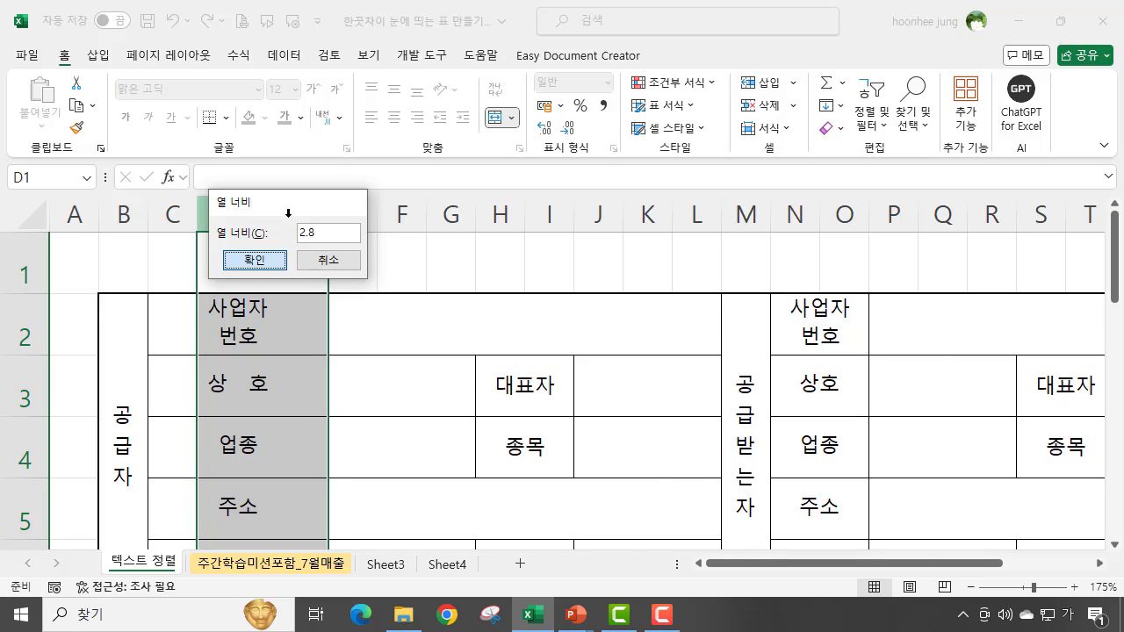
key(Return)
click(312, 245)
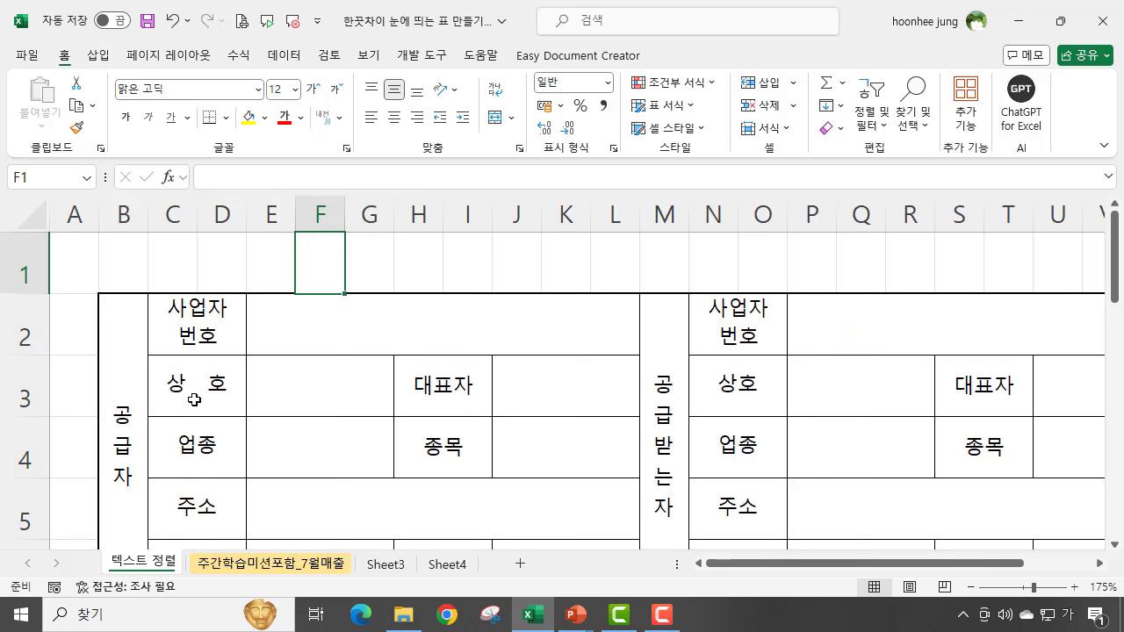
Remove the manual spaces from the label in C3 so it reads 상호.
double_click(209, 385)
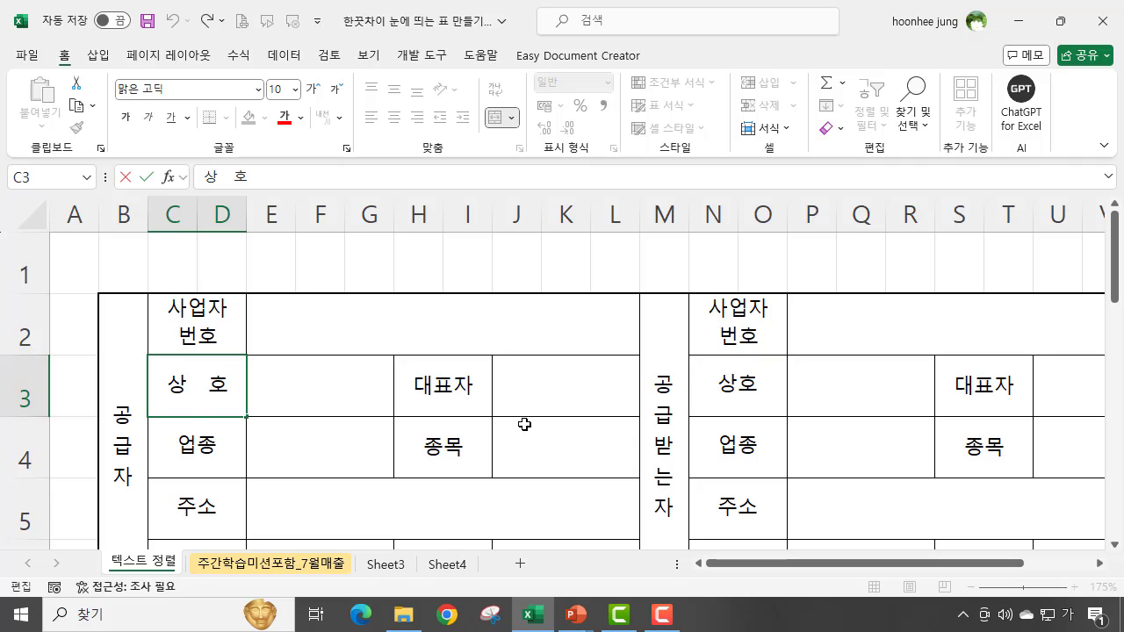
key(BackSpace)
key(BackSpace)
key(BackSpace)
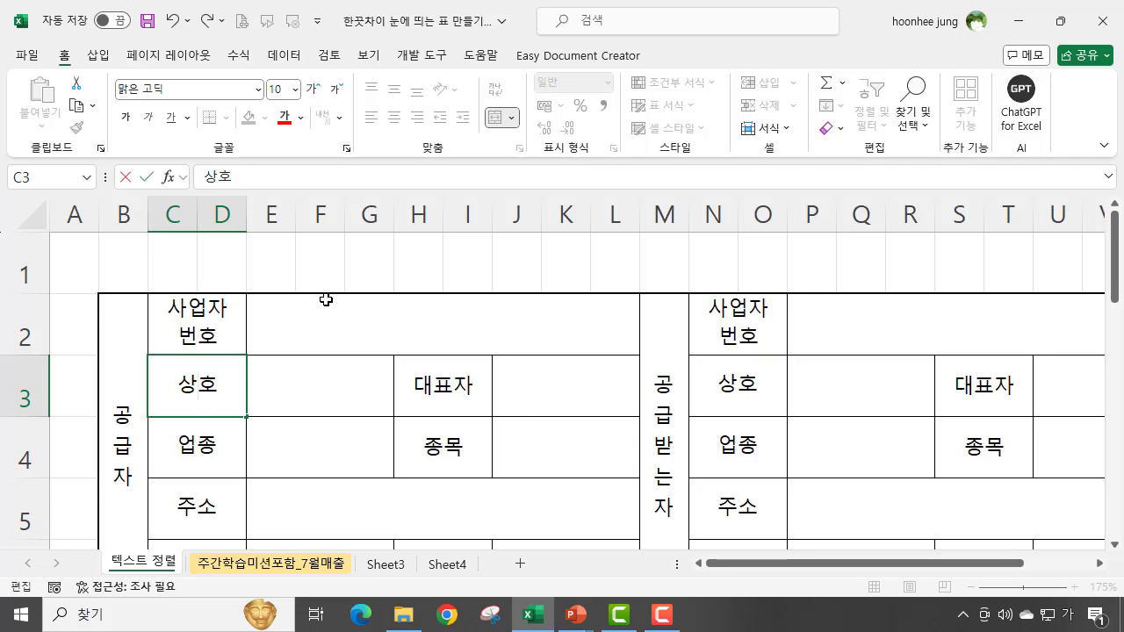
click(327, 261)
Select the 공급자 and 공급받는자 blocks together and set their horizontal text alignment to 균등 분할 (들여쓰기).
drag(93, 409, 1043, 433)
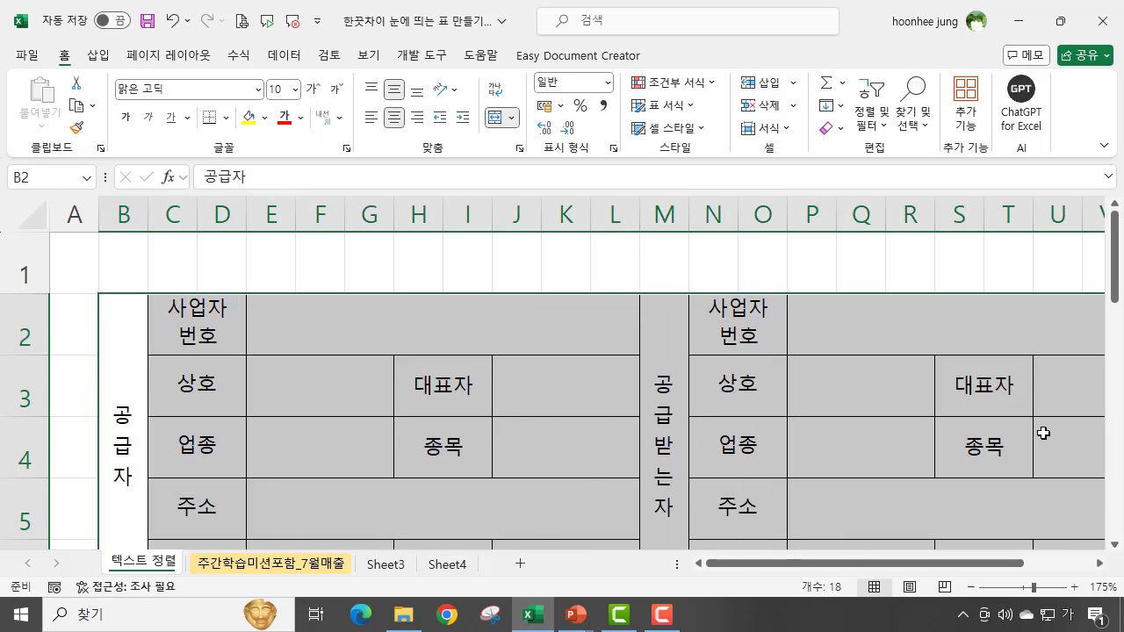
key(ctrl+1)
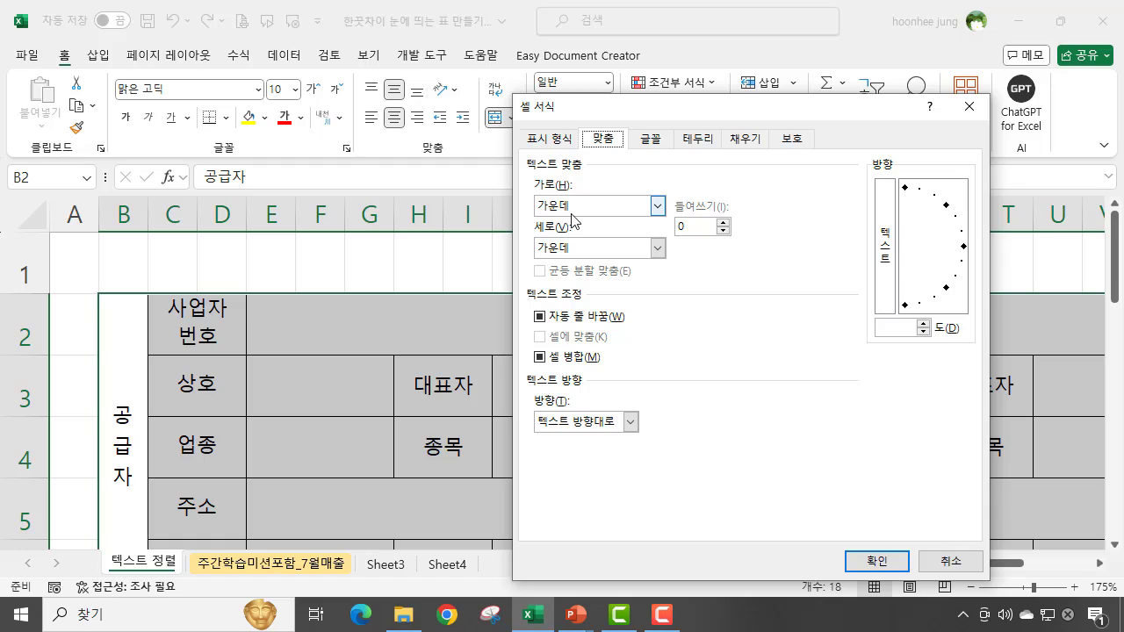
click(658, 205)
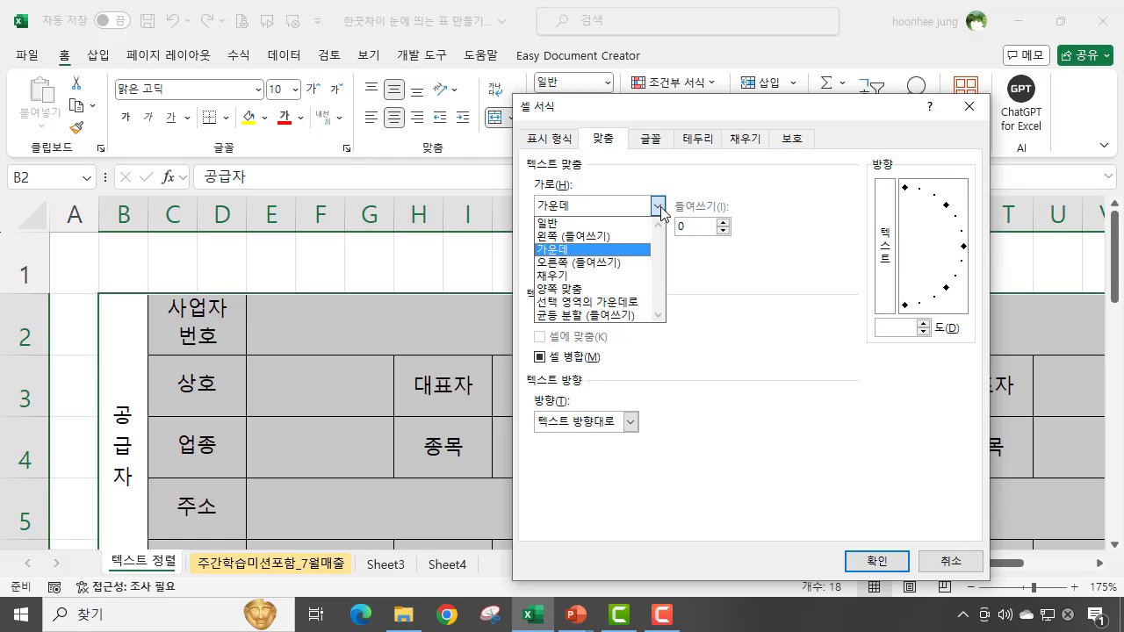
click(612, 318)
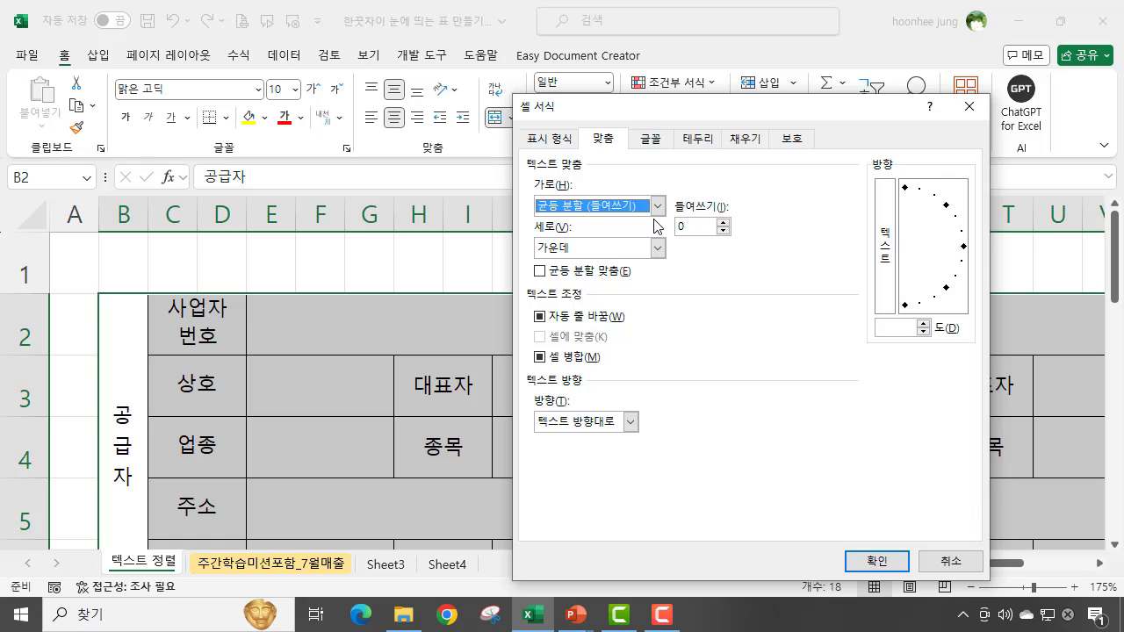
click(876, 563)
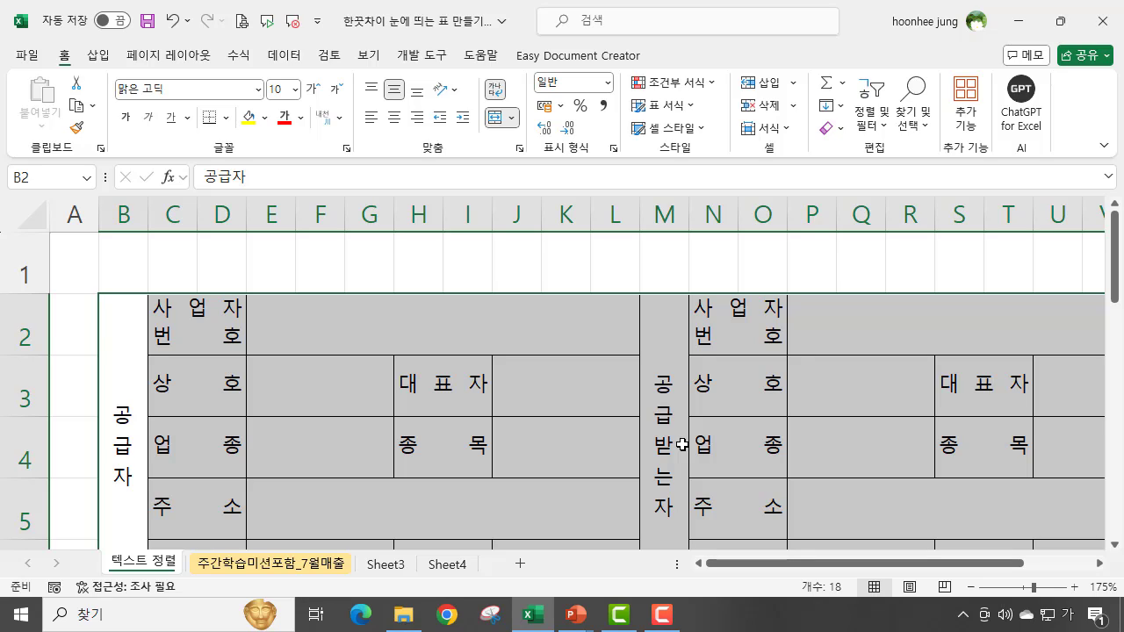
Set the vertical text alignment of the two selected blocks to 균등 분할 and apply it.
key(ctrl+1)
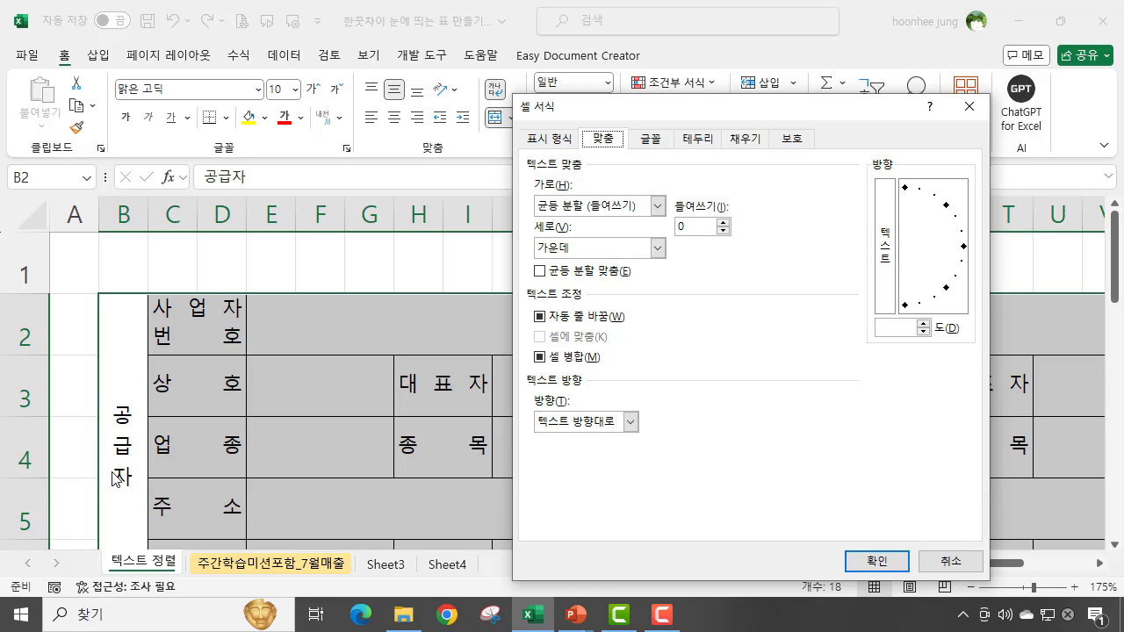
click(658, 249)
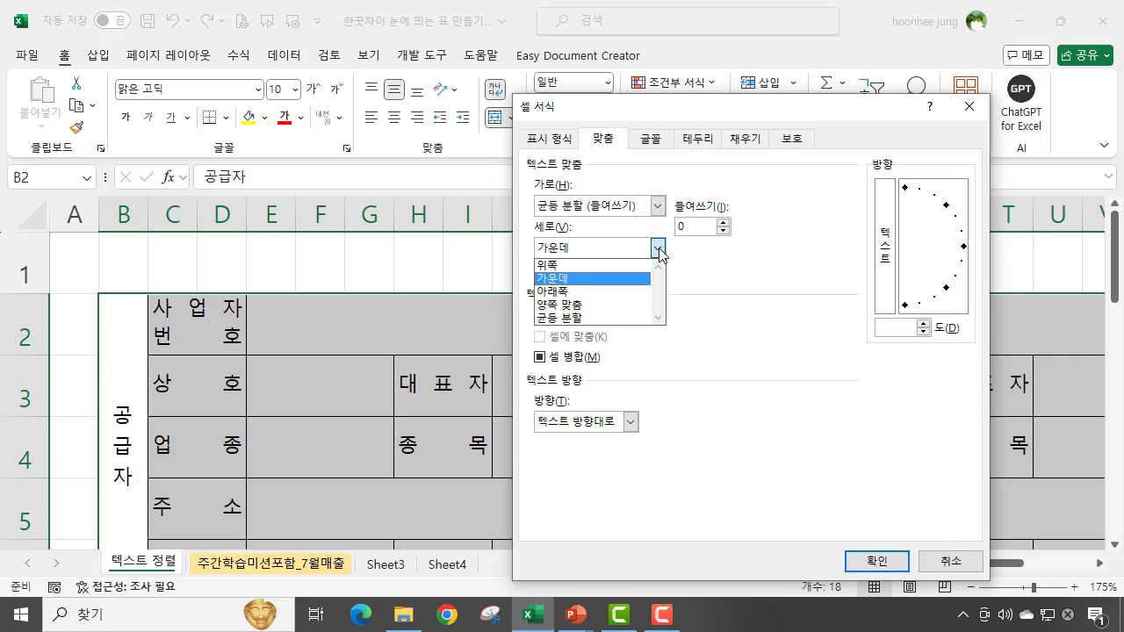
click(646, 317)
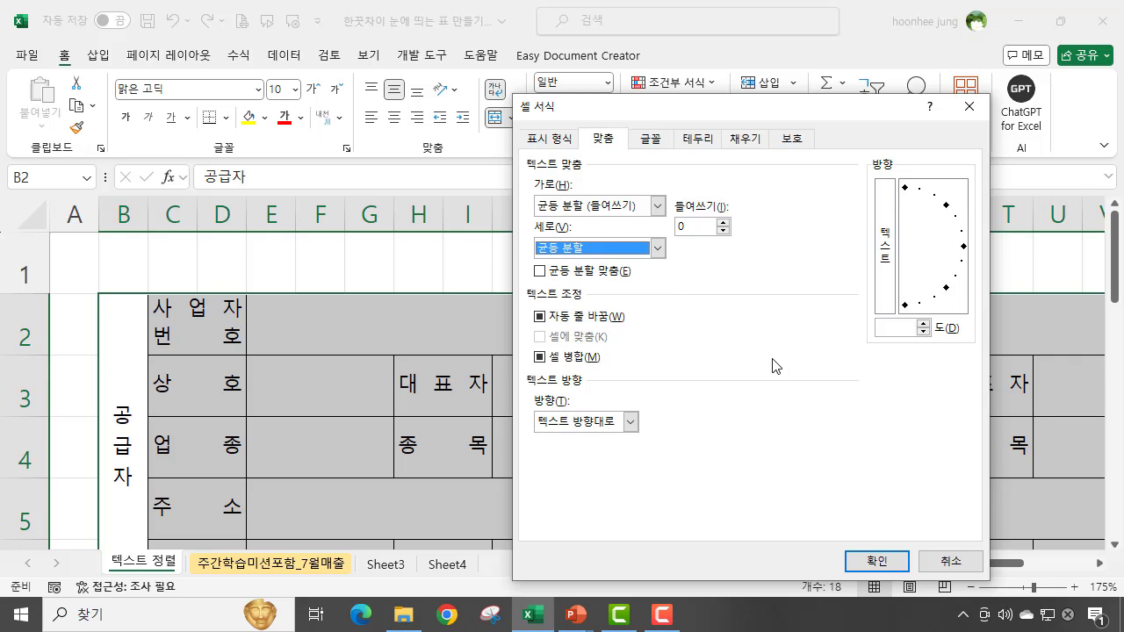
click(876, 563)
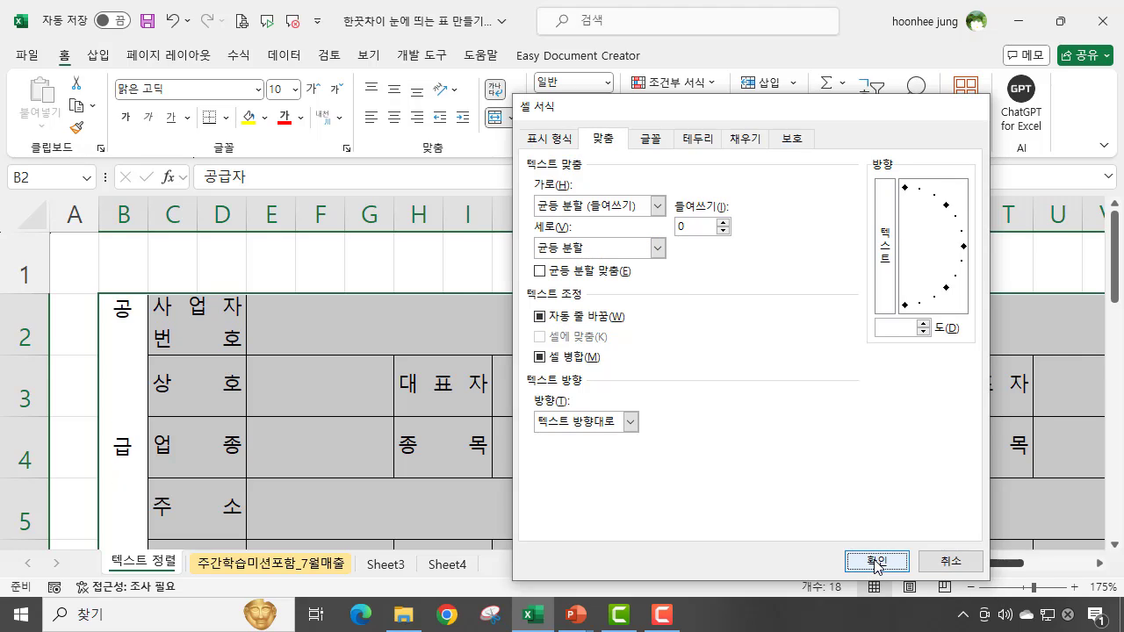
Turn on 균등 분할 맞춤 for the selected 공급자 and 공급받는자 blocks and check the spacing of their labels.
scroll(740, 504, down, 2)
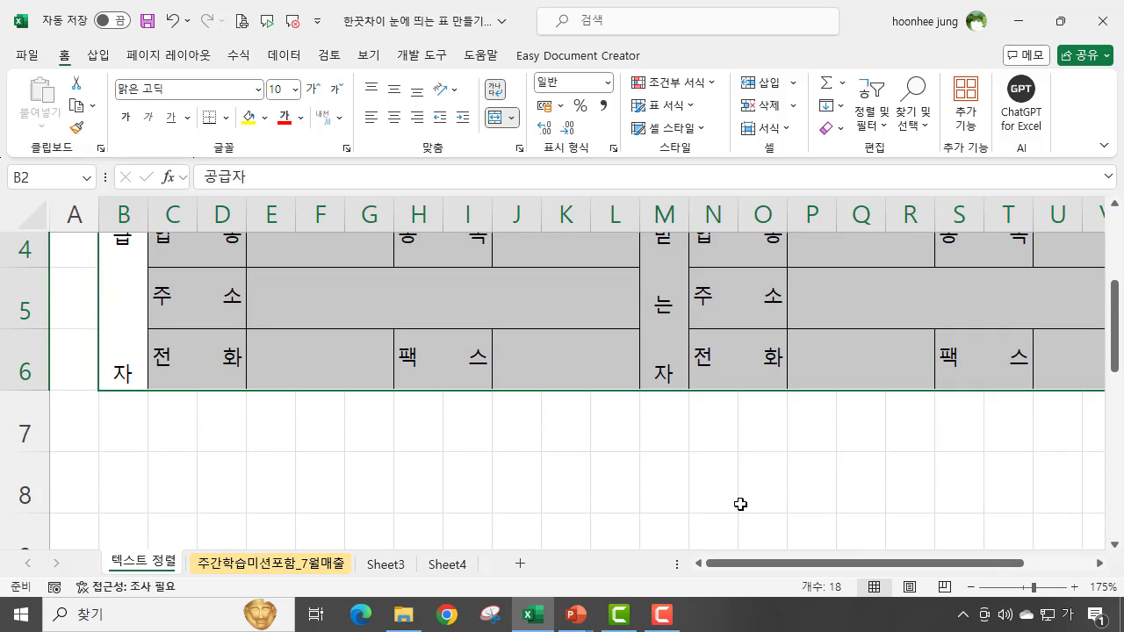
scroll(741, 504, up, 3)
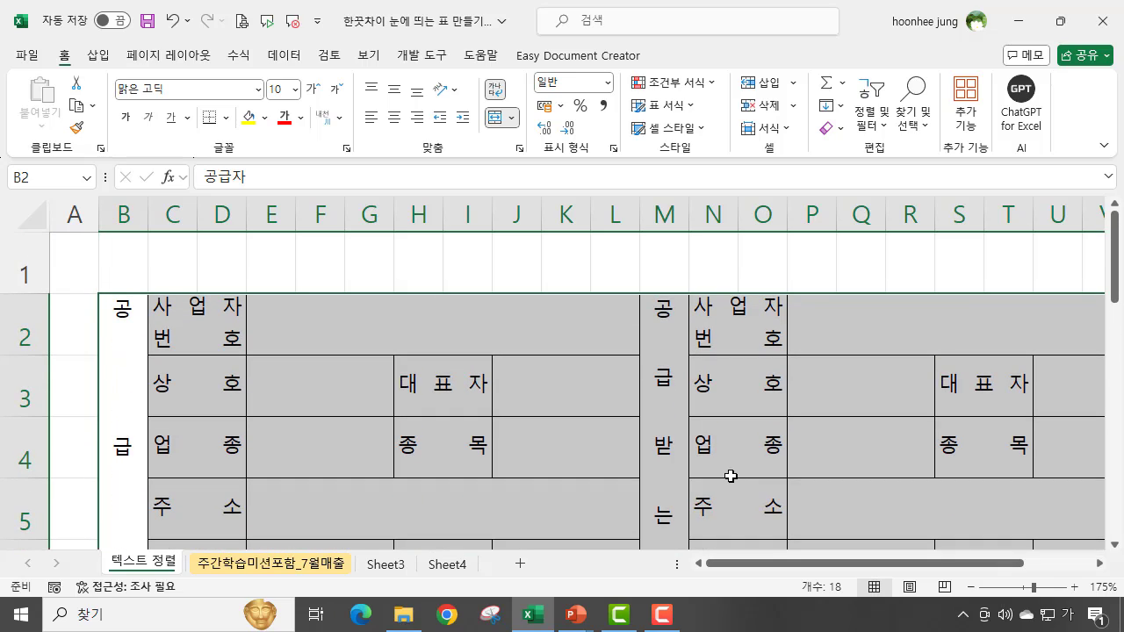
scroll(729, 474, down, 2)
scroll(728, 481, up, 2)
key(ctrl+1)
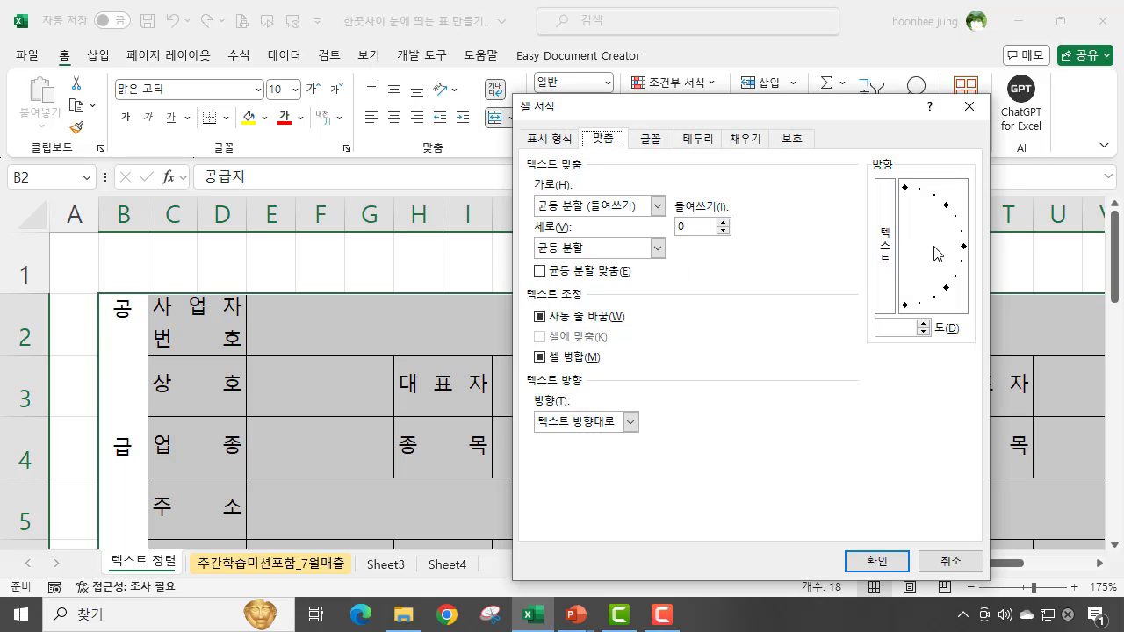
click(540, 272)
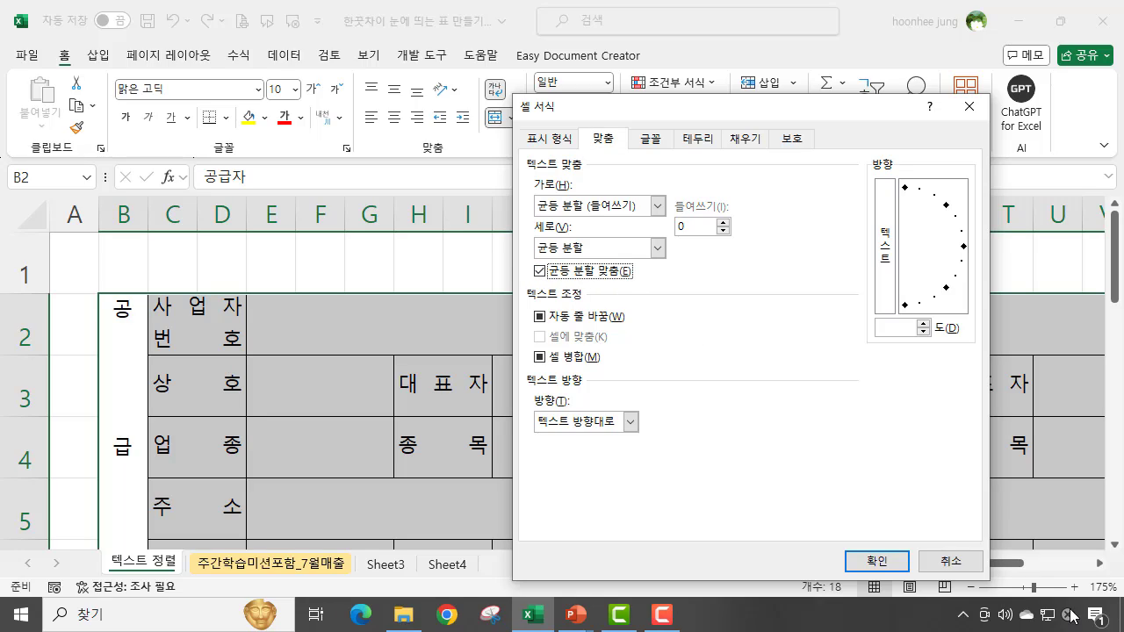
click(876, 564)
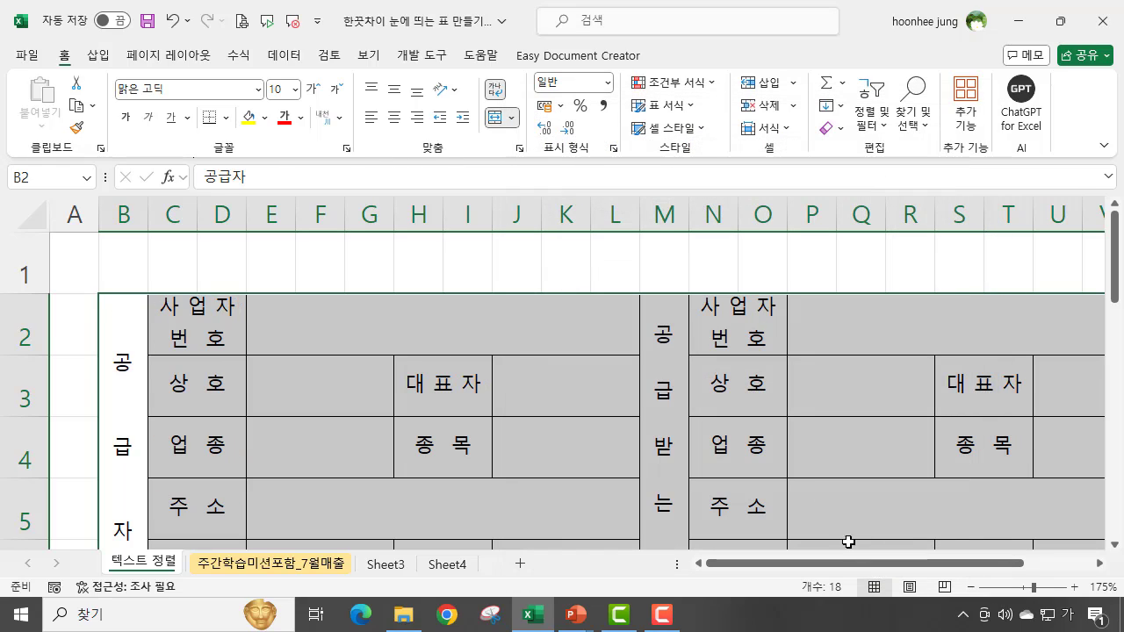
scroll(867, 469, down, 2)
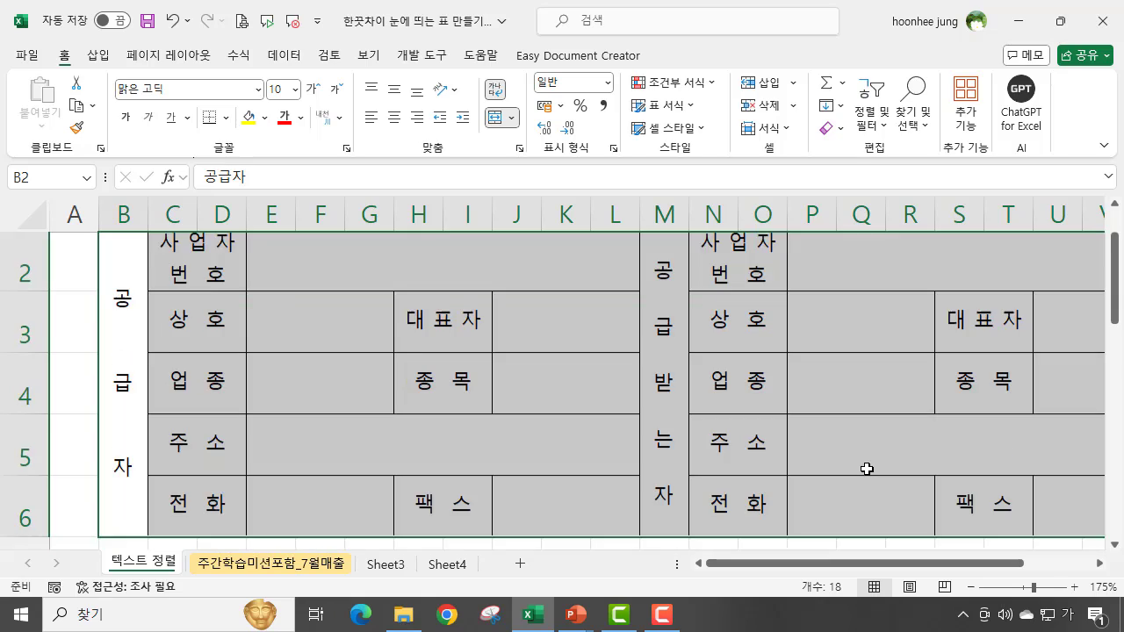
scroll(179, 463, up, 2)
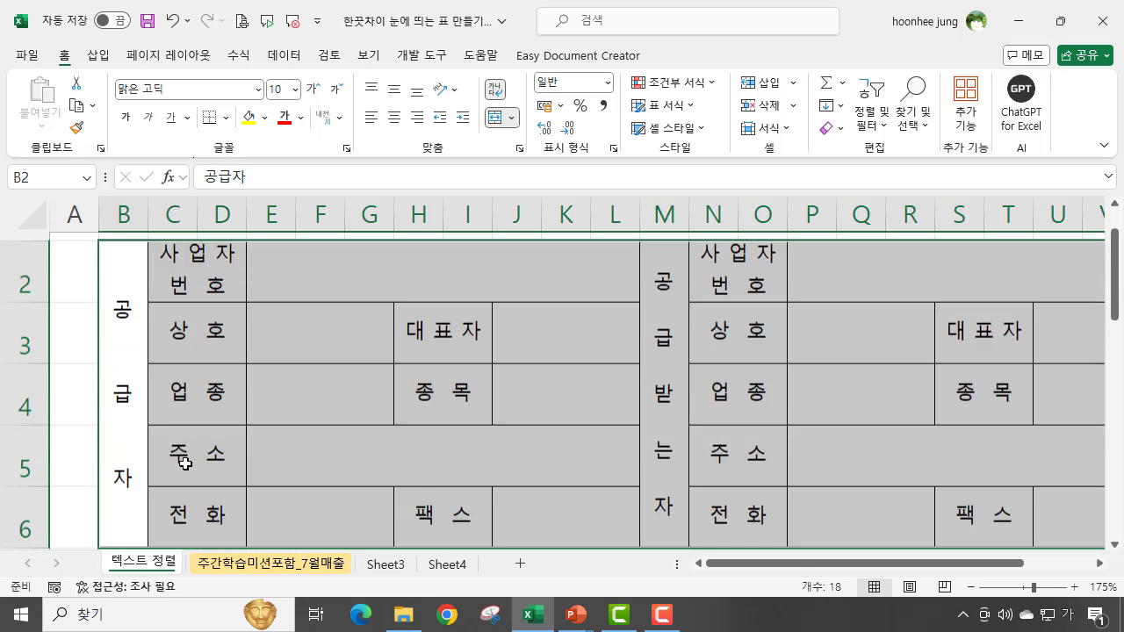
click(352, 273)
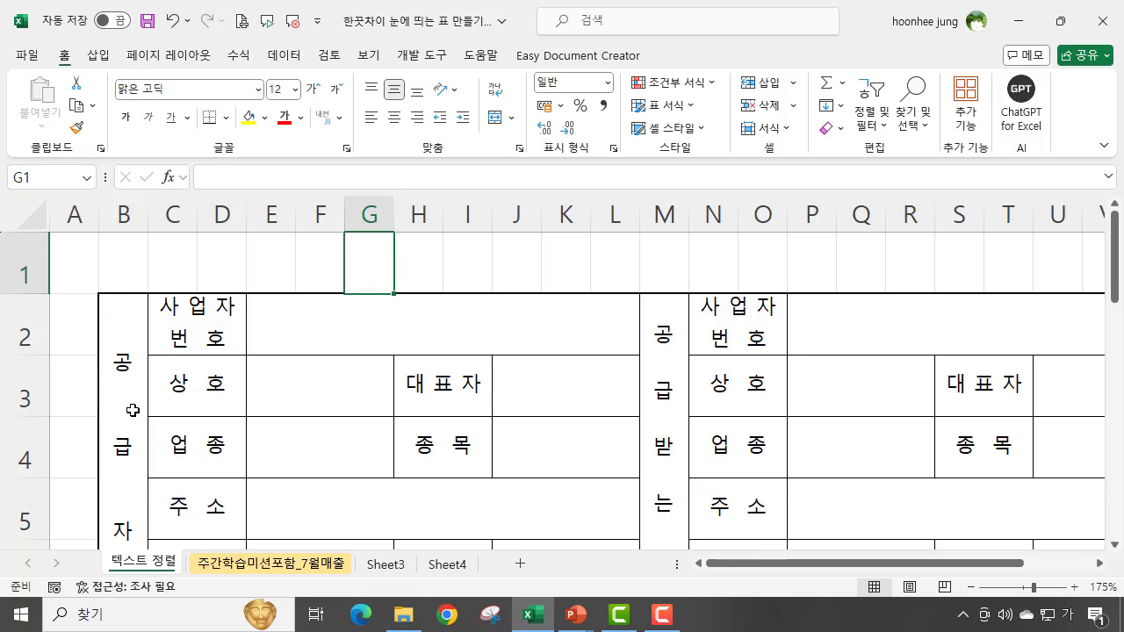
Select both blocks again, turn off 균등 분할 맞춤, and apply a text indent of 1 instead.
scroll(131, 397, down, 2)
scroll(688, 497, up, 2)
drag(118, 390, 992, 405)
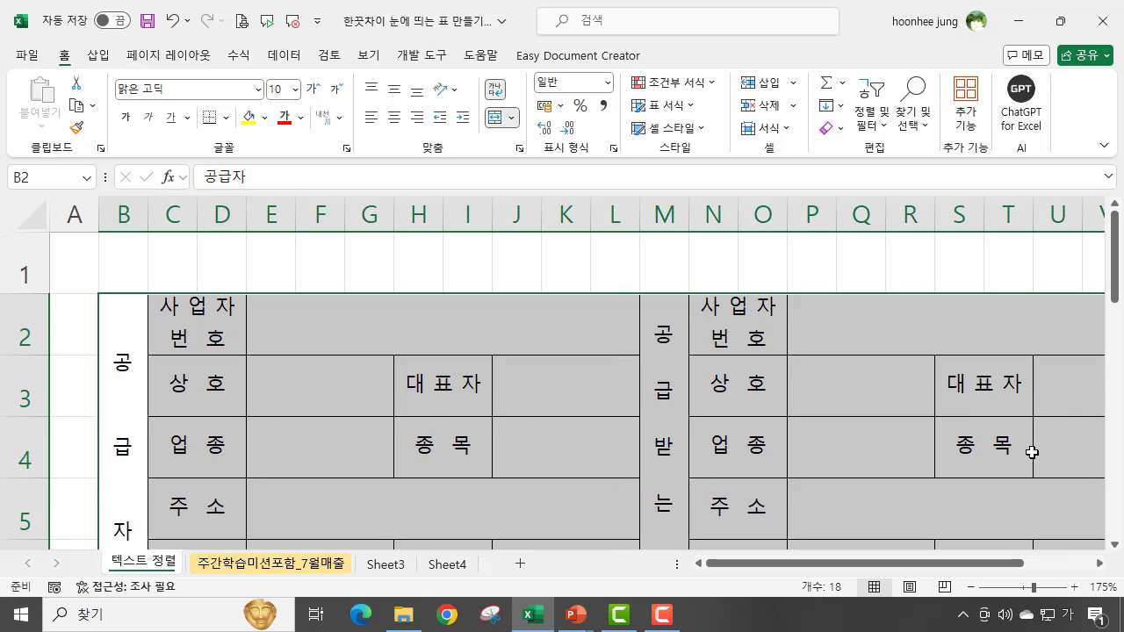
key(ctrl+1)
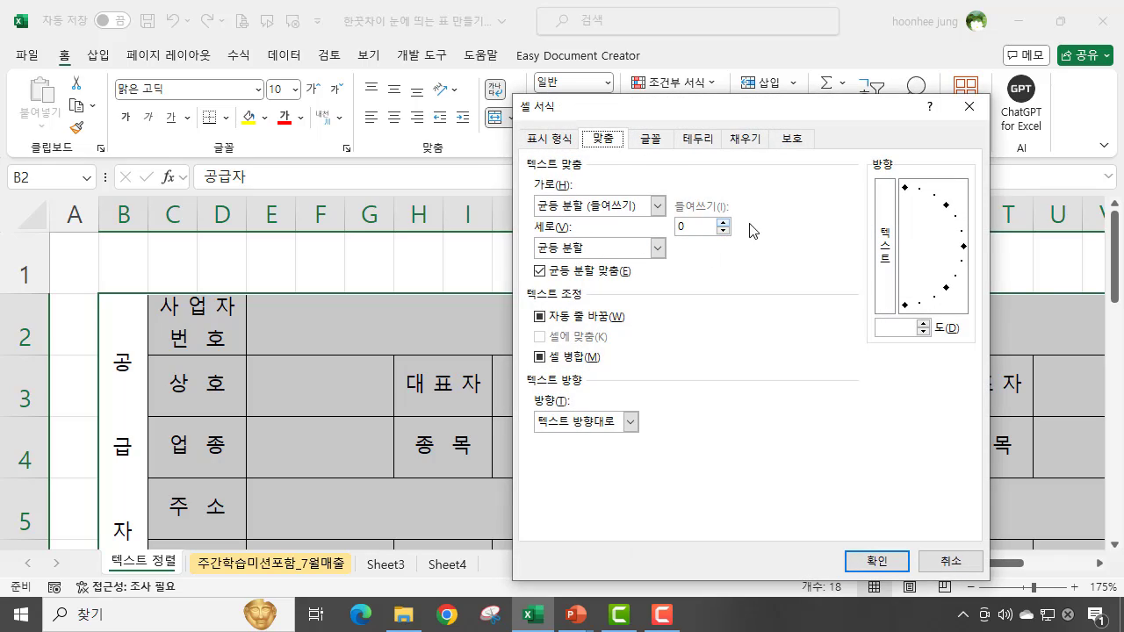
click(539, 272)
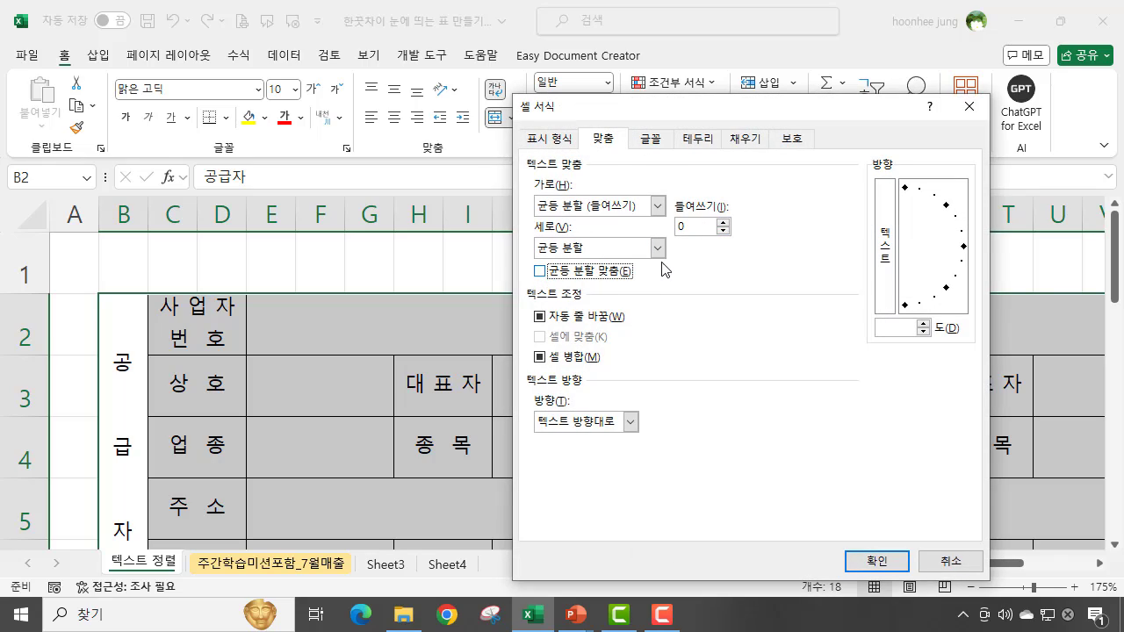
drag(728, 111, 846, 136)
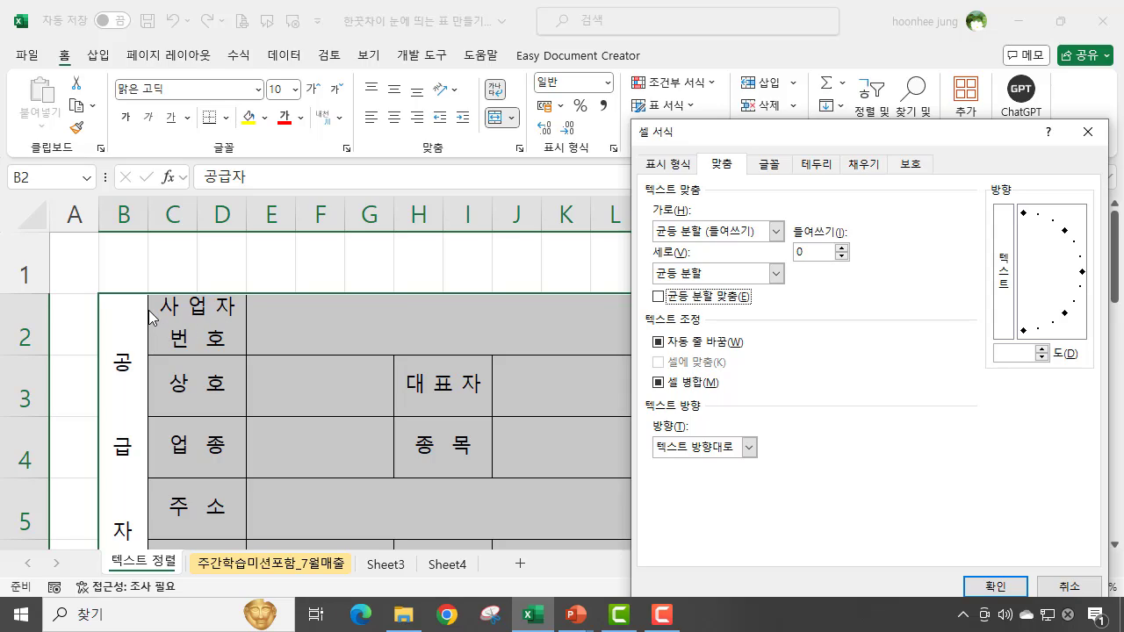
click(777, 234)
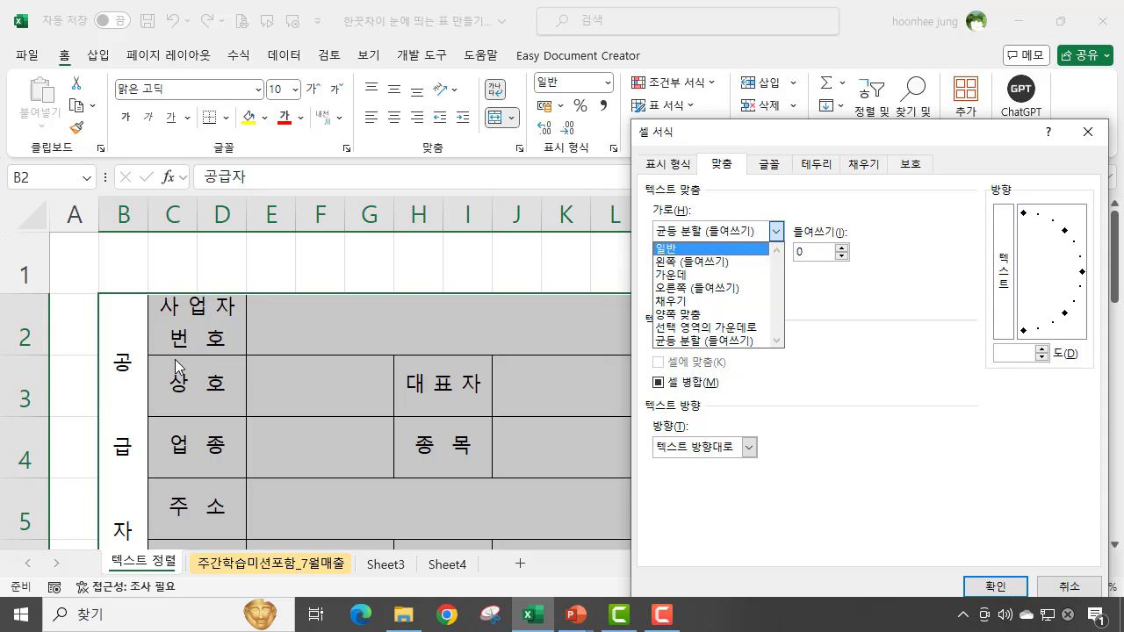
click(831, 295)
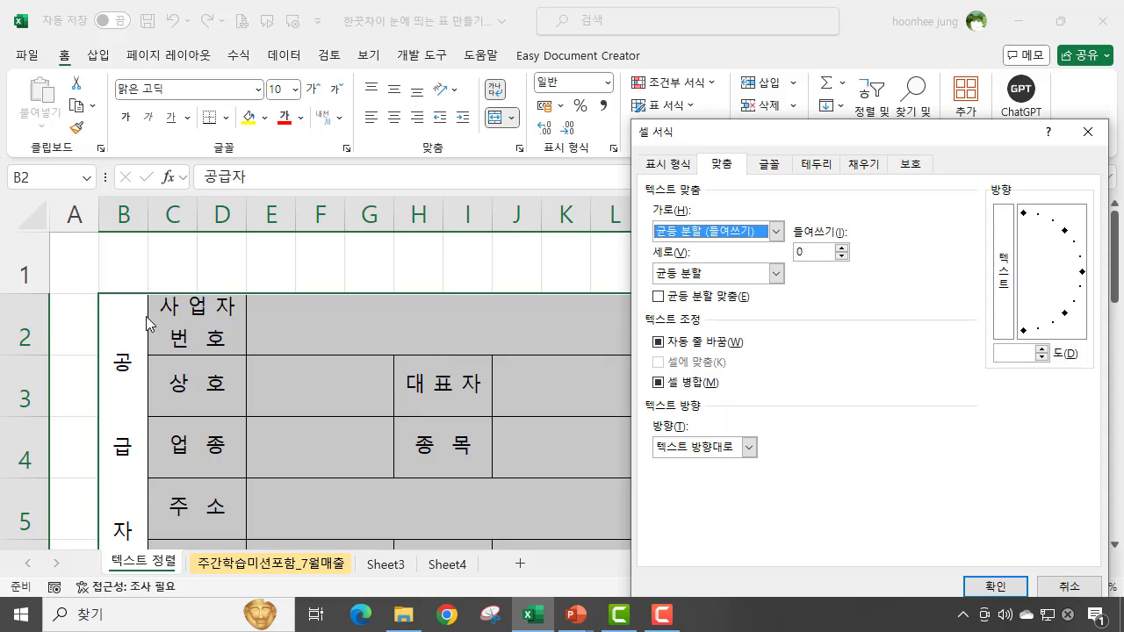
click(842, 248)
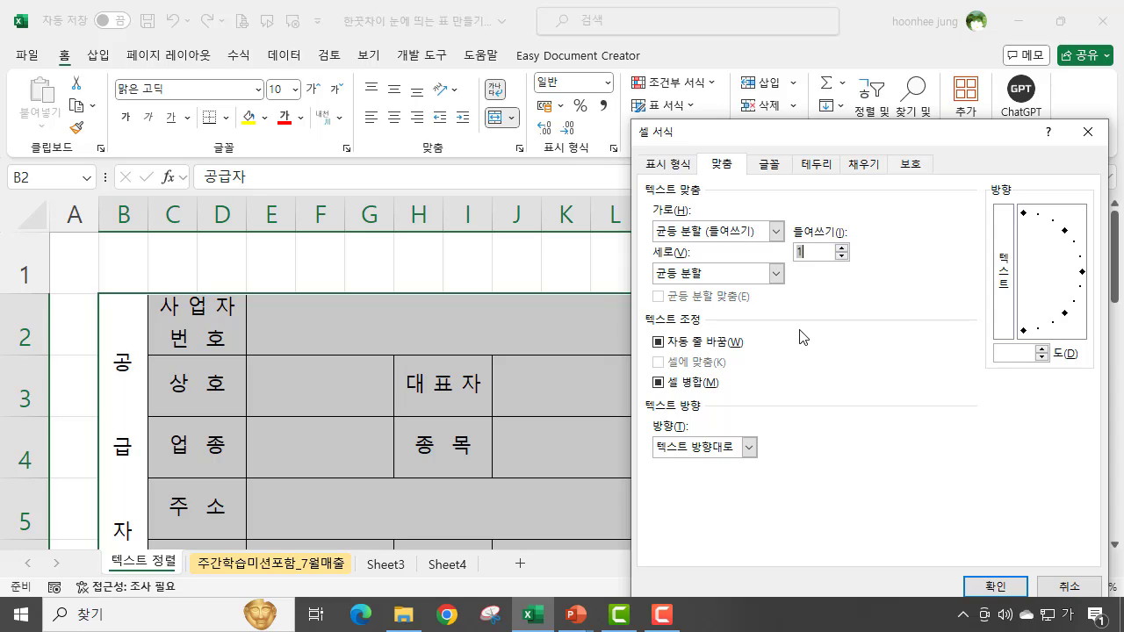
click(1006, 592)
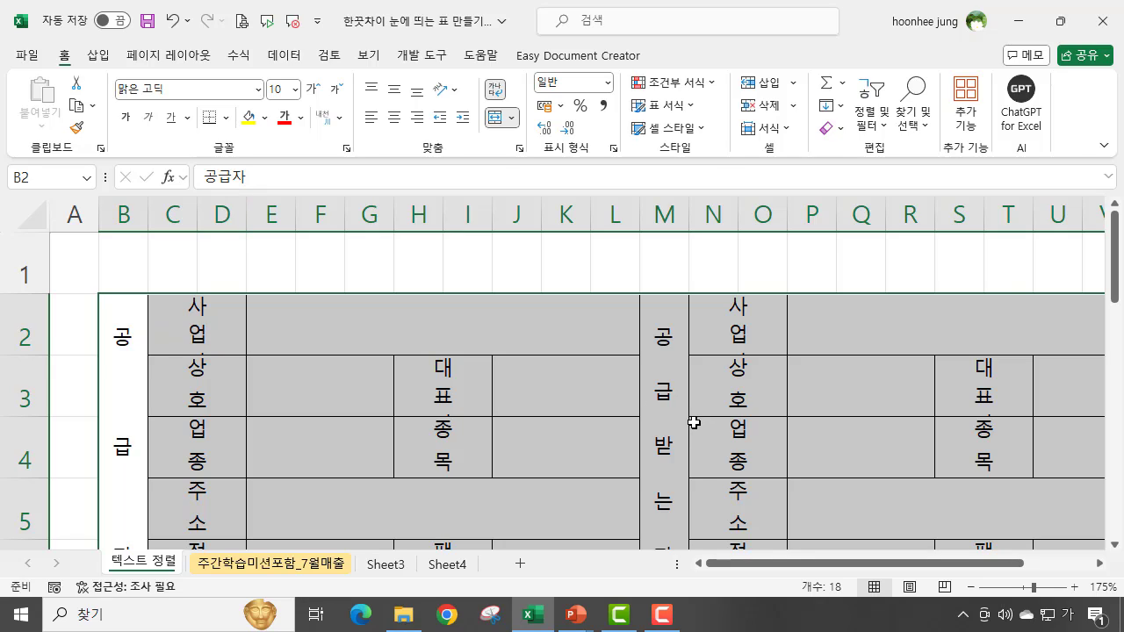
Turn 균등 분할 맞춤 back on for the two selected blocks and apply it.
key(ctrl+1)
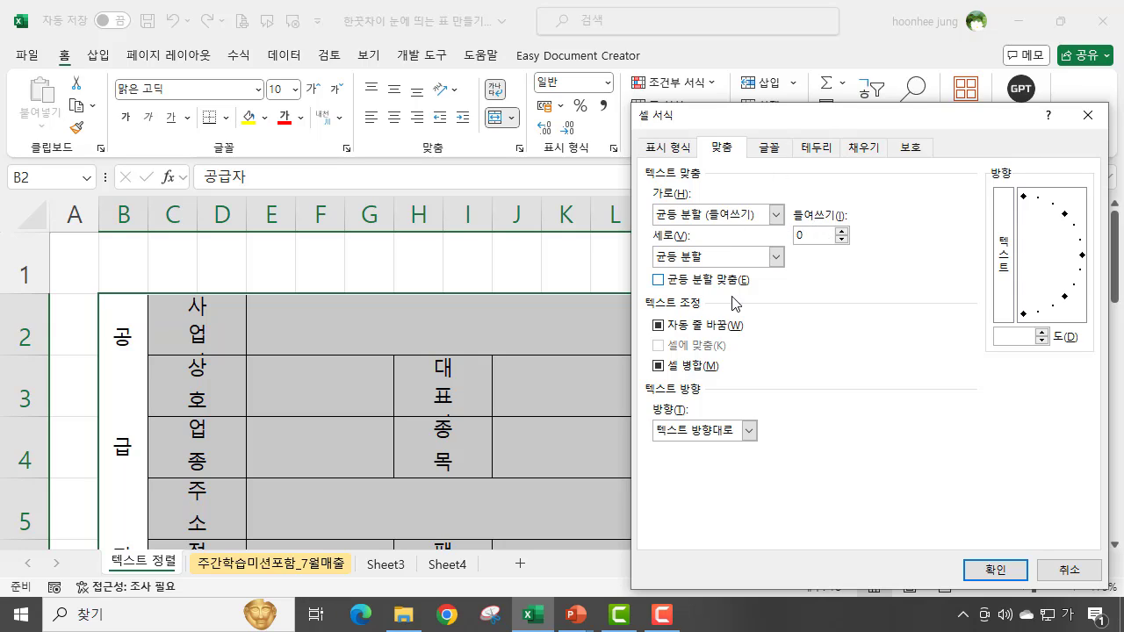
click(658, 280)
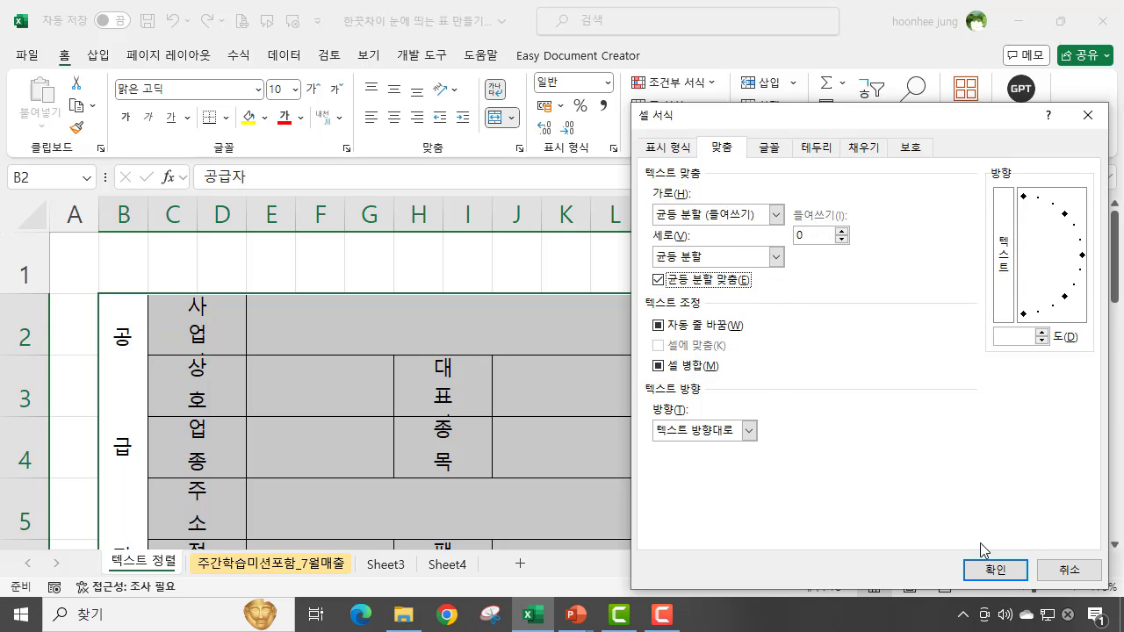
click(995, 569)
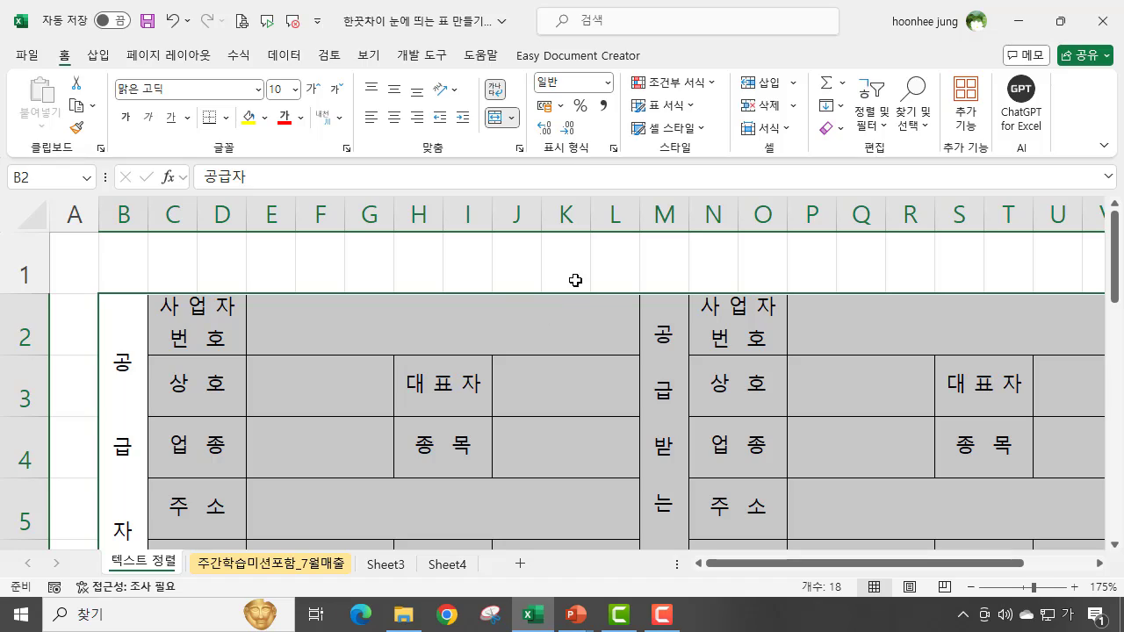
click(574, 258)
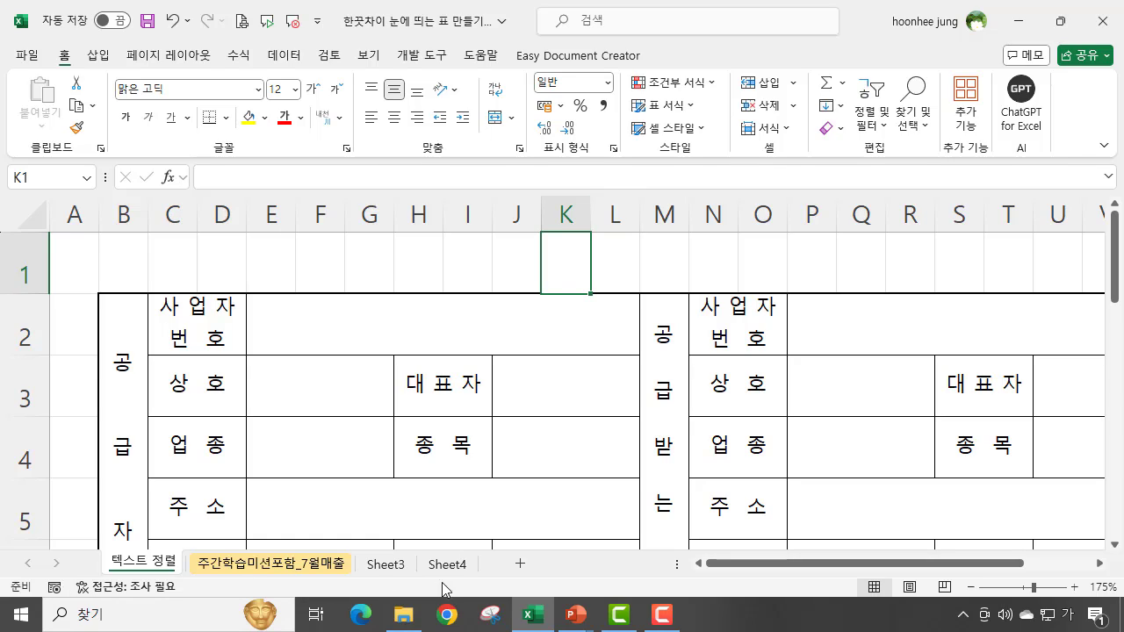
Go to Sheet3 and enter the heading 수량 in cell B3.
click(385, 566)
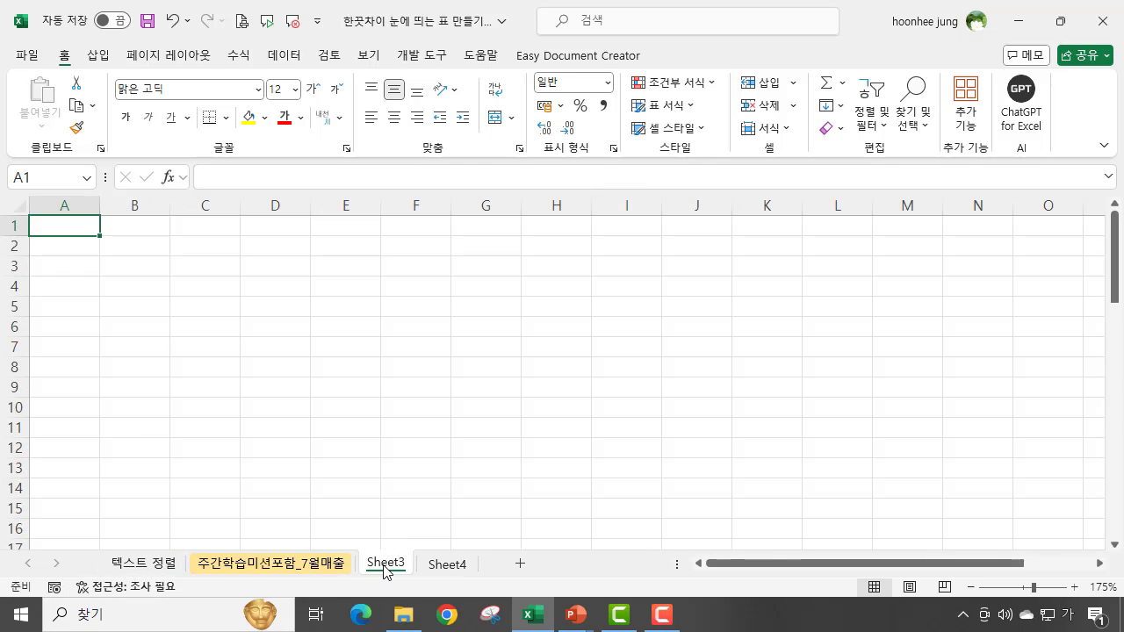
click(413, 434)
click(254, 272)
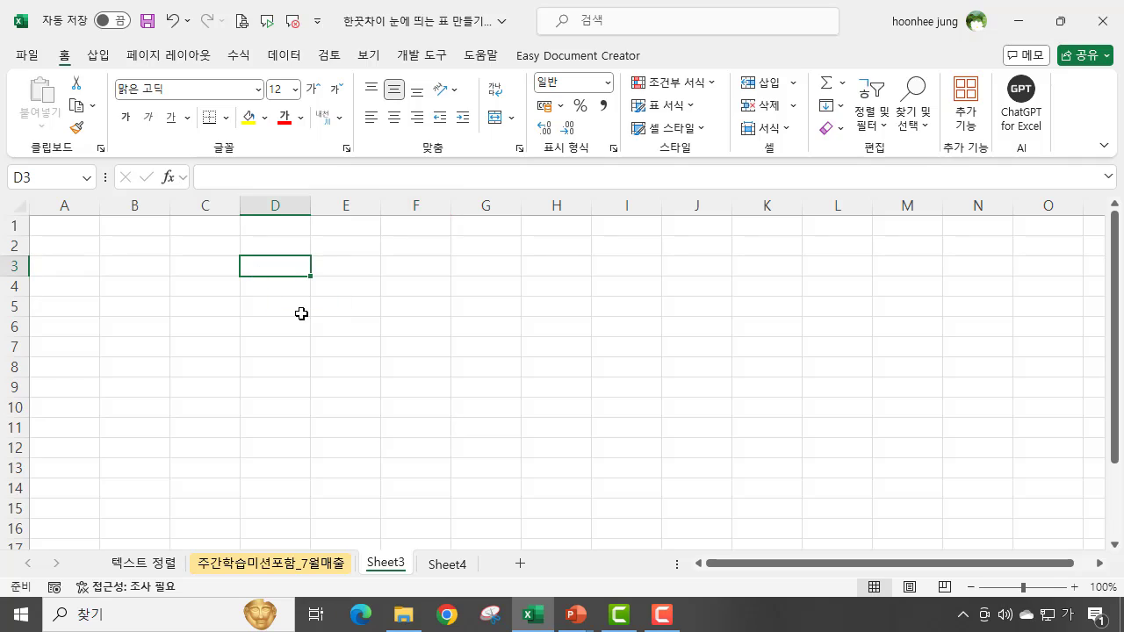
click(288, 288)
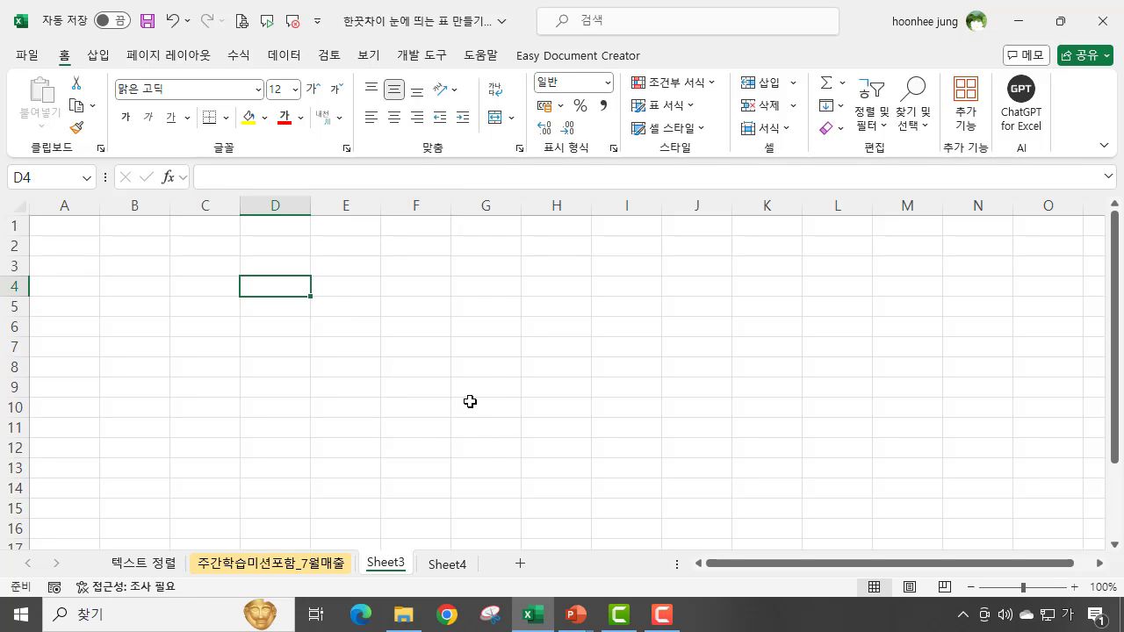
ctrl+scroll(470, 401, up, 2)
click(167, 297)
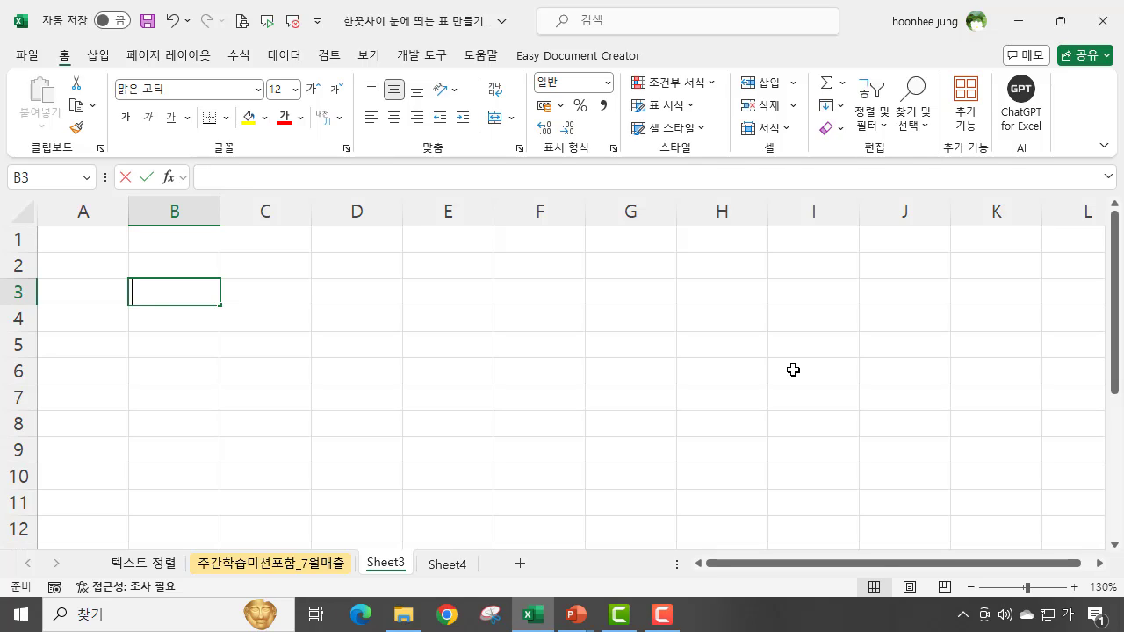
text(수량)
key(Return)
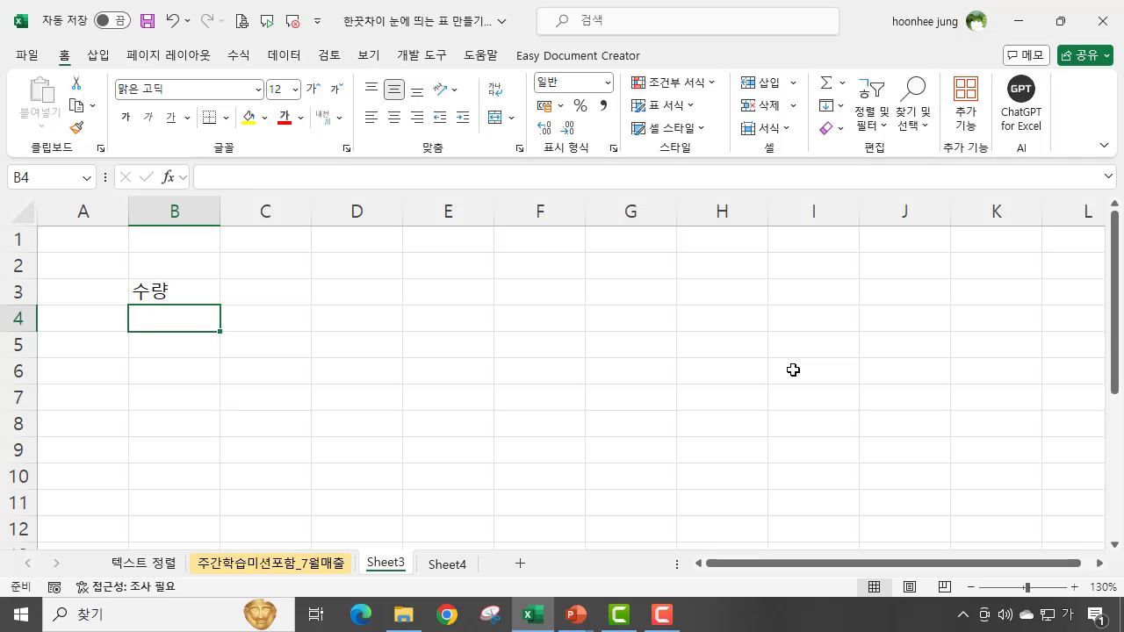
Enter the quantities 300, 2000, 5 and 22 in cells B4 to B7 below the 수량 heading.
text(300)
key(Return)
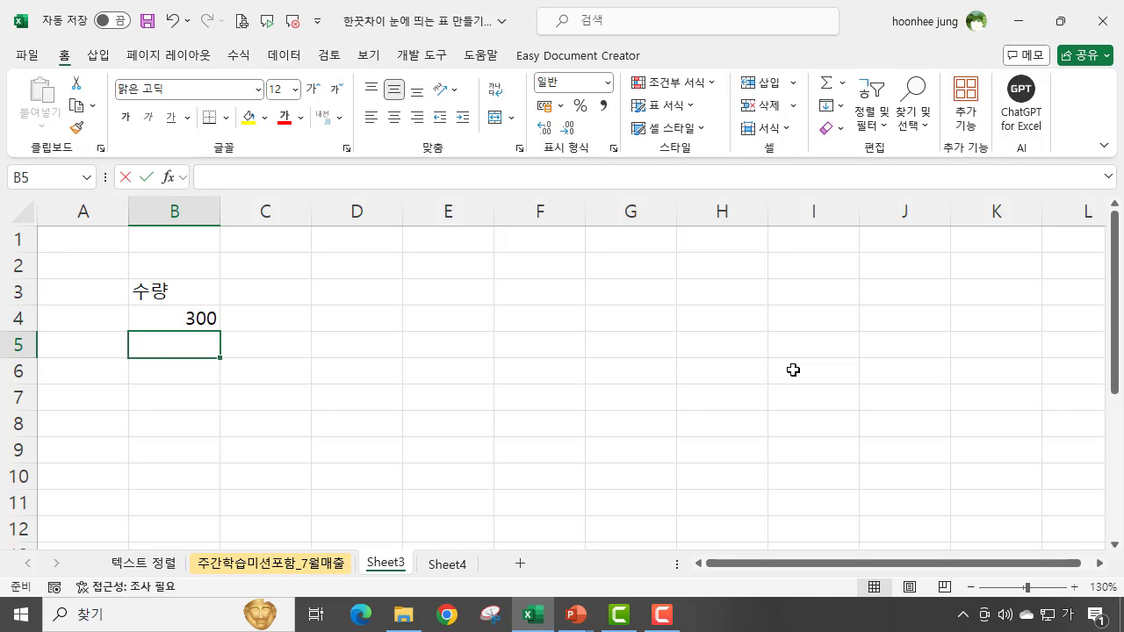
text(2000)
key(Return)
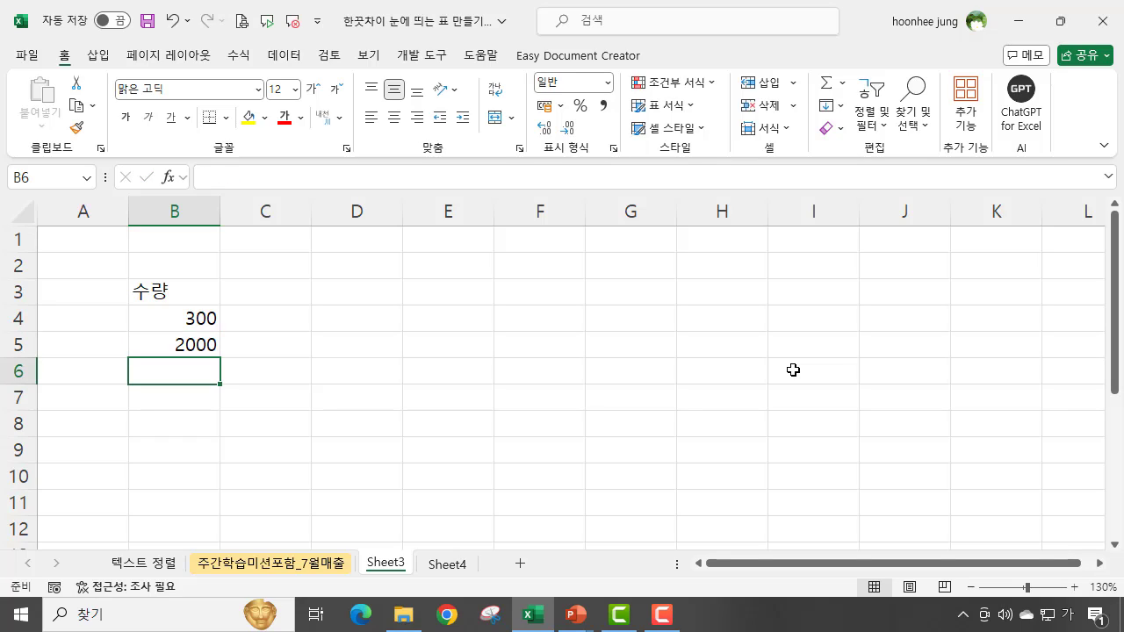
text(5)
key(Return)
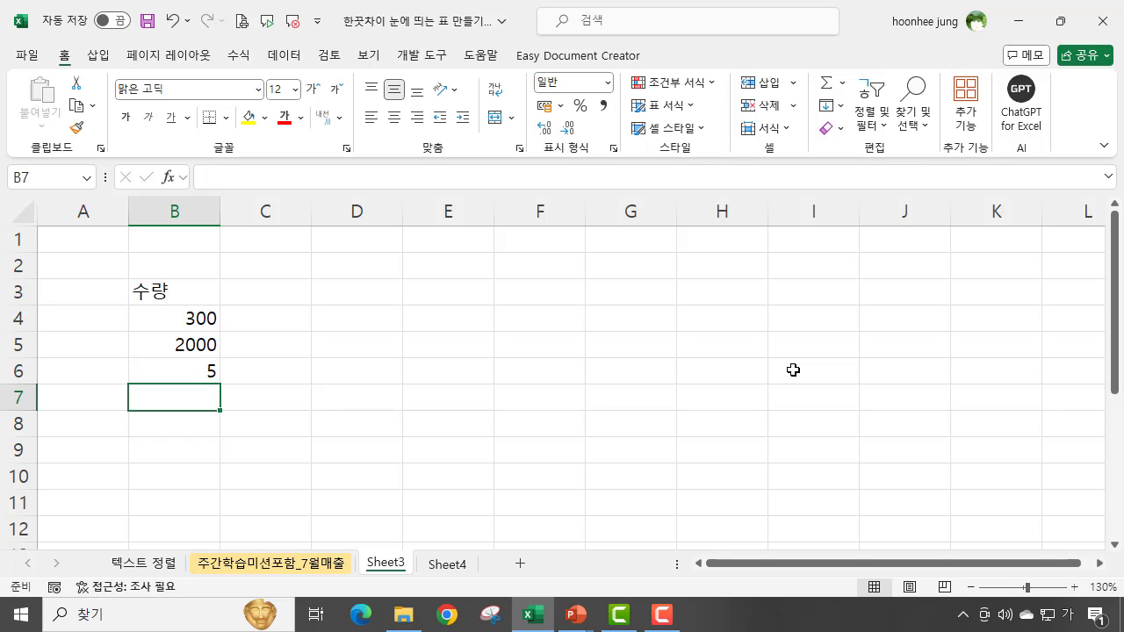
text(22)
key(Return)
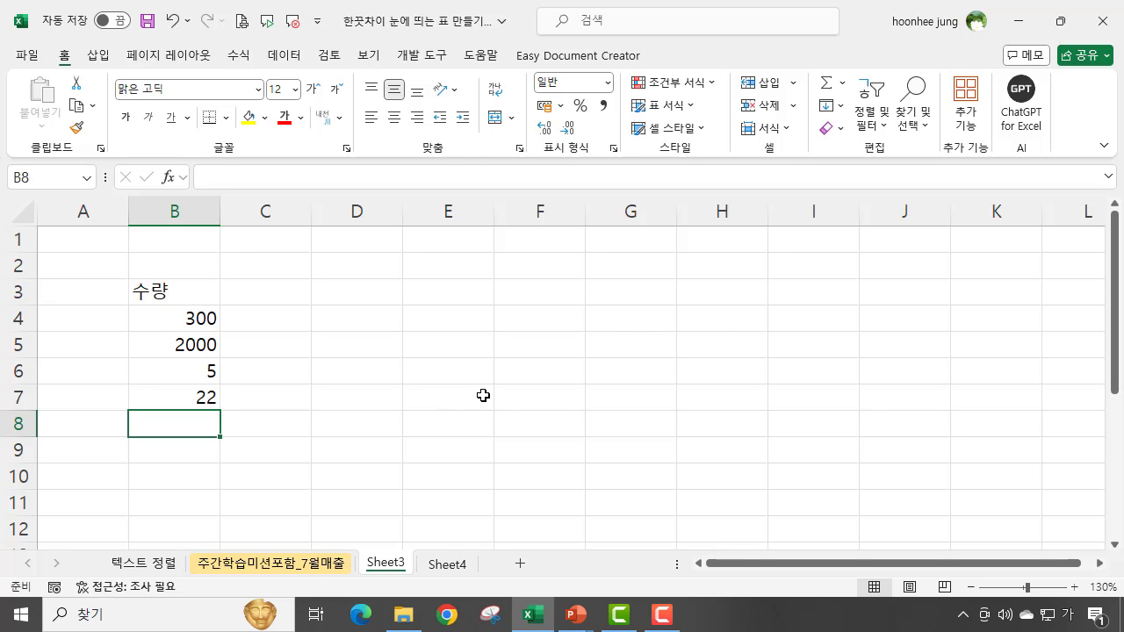
Align the quantities in B4 to B7 horizontally as 오른쪽 (들여쓰기) with an indent of 1.
ctrl+scroll(388, 422, up, 2)
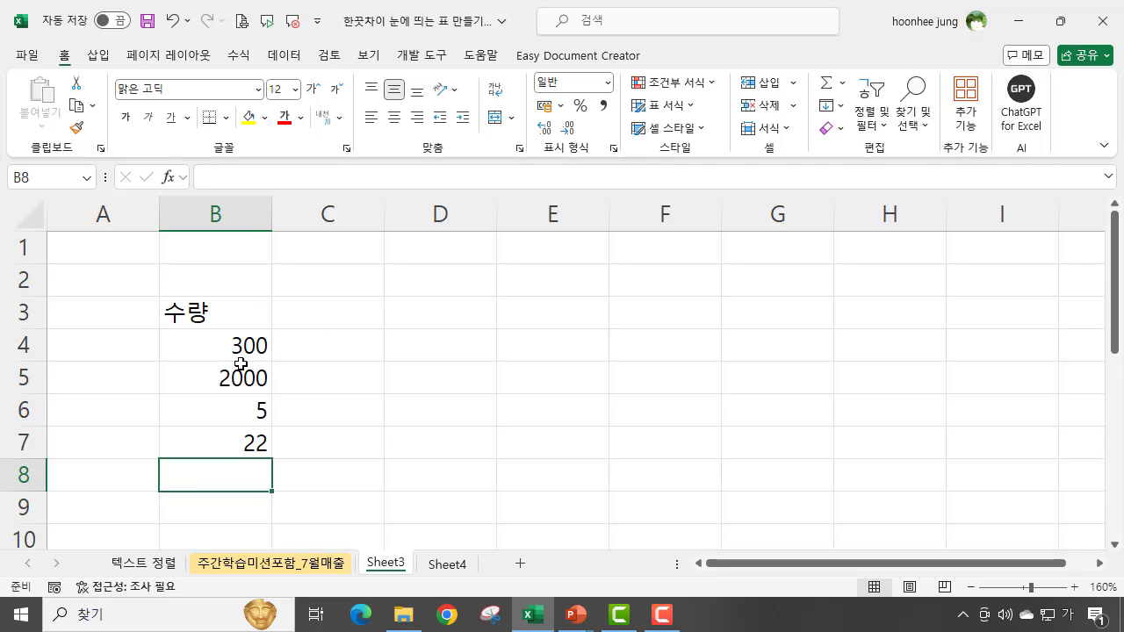
drag(244, 347, 248, 443)
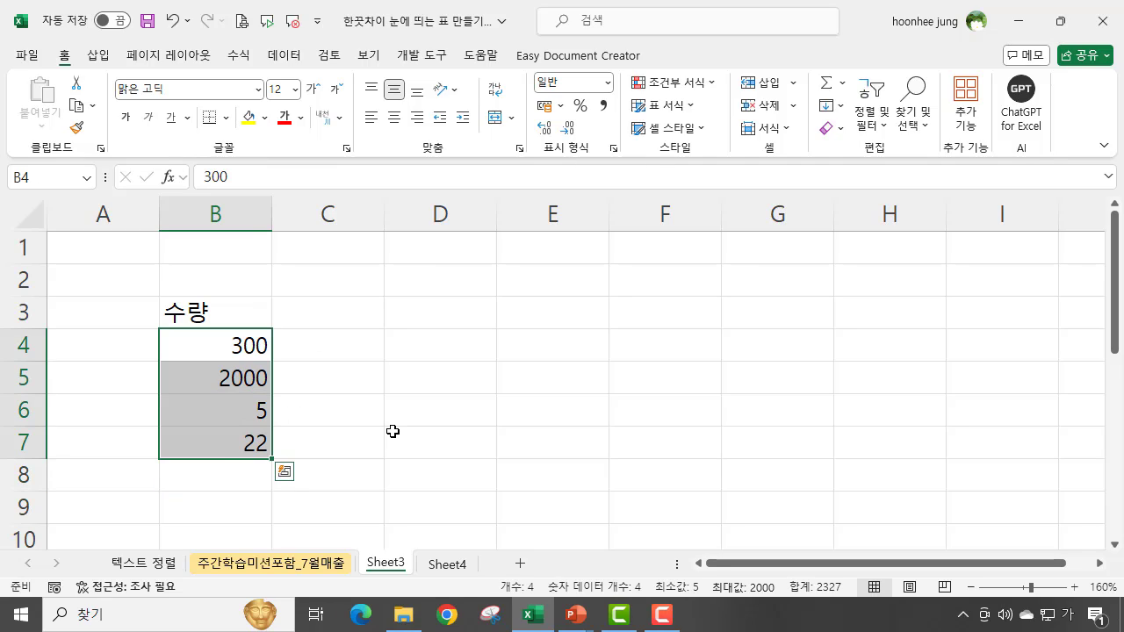
click(414, 411)
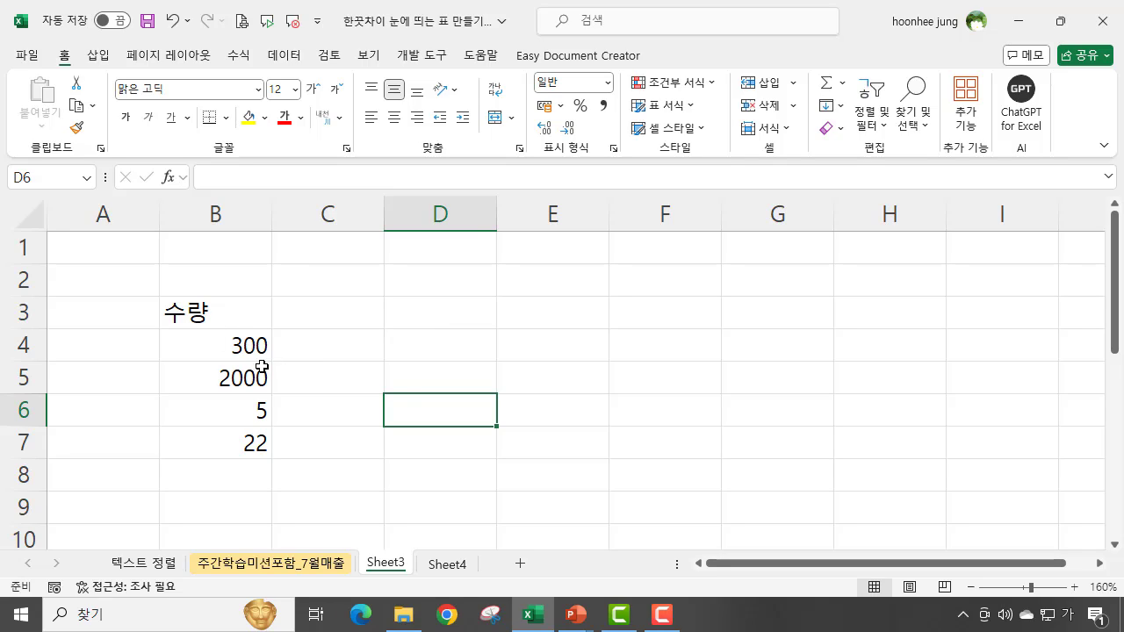
click(232, 355)
drag(230, 363, 226, 448)
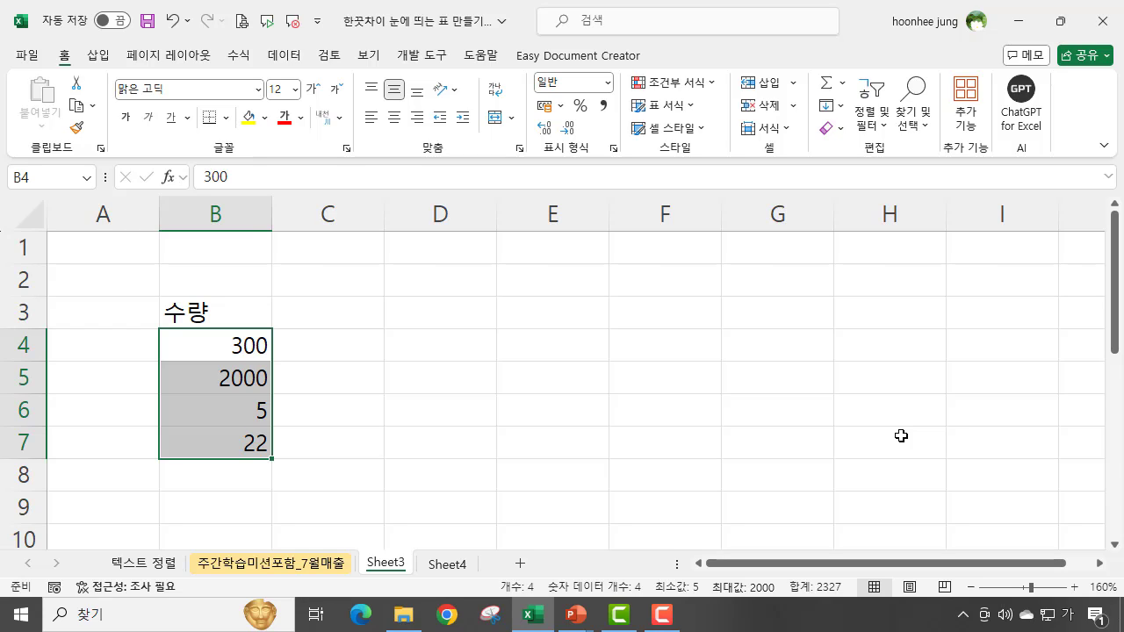
key(ctrl+1)
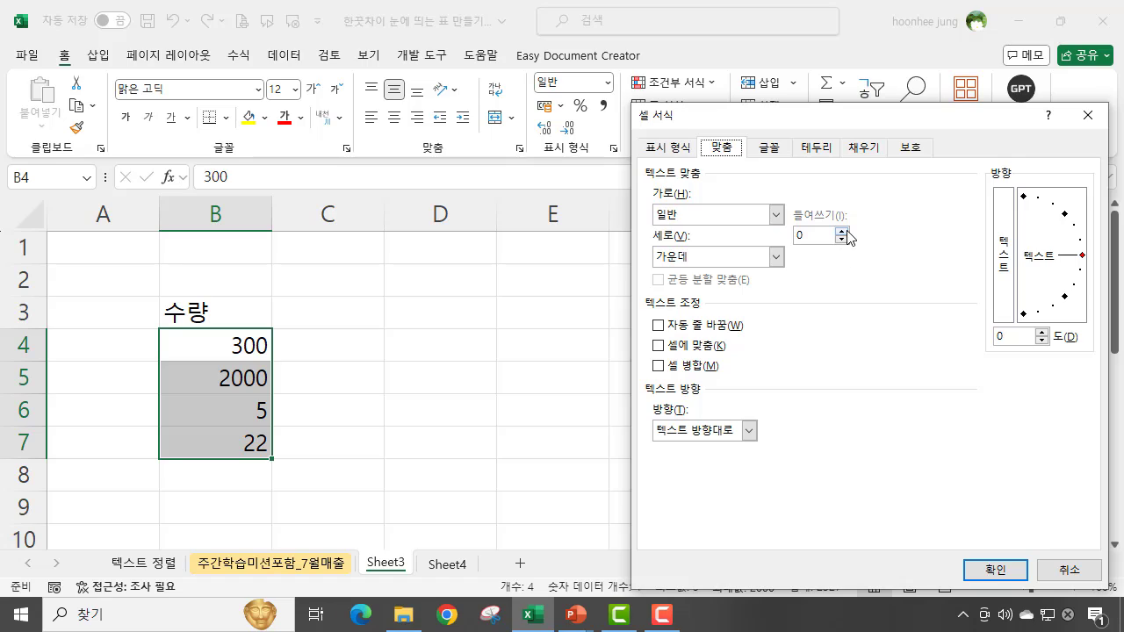
click(777, 217)
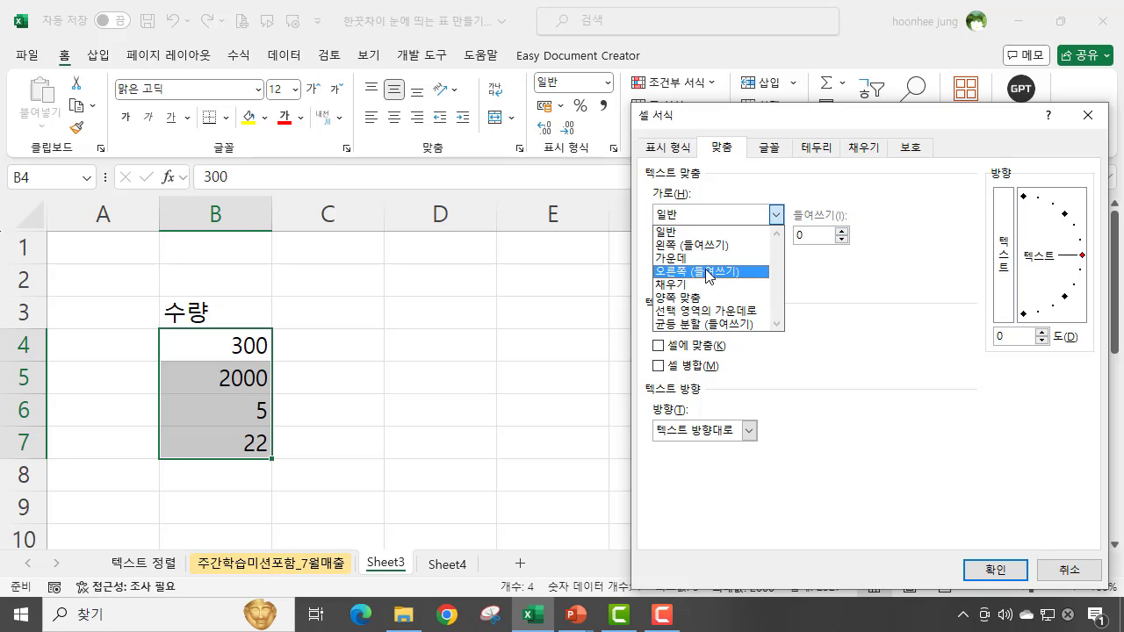
click(706, 276)
click(842, 233)
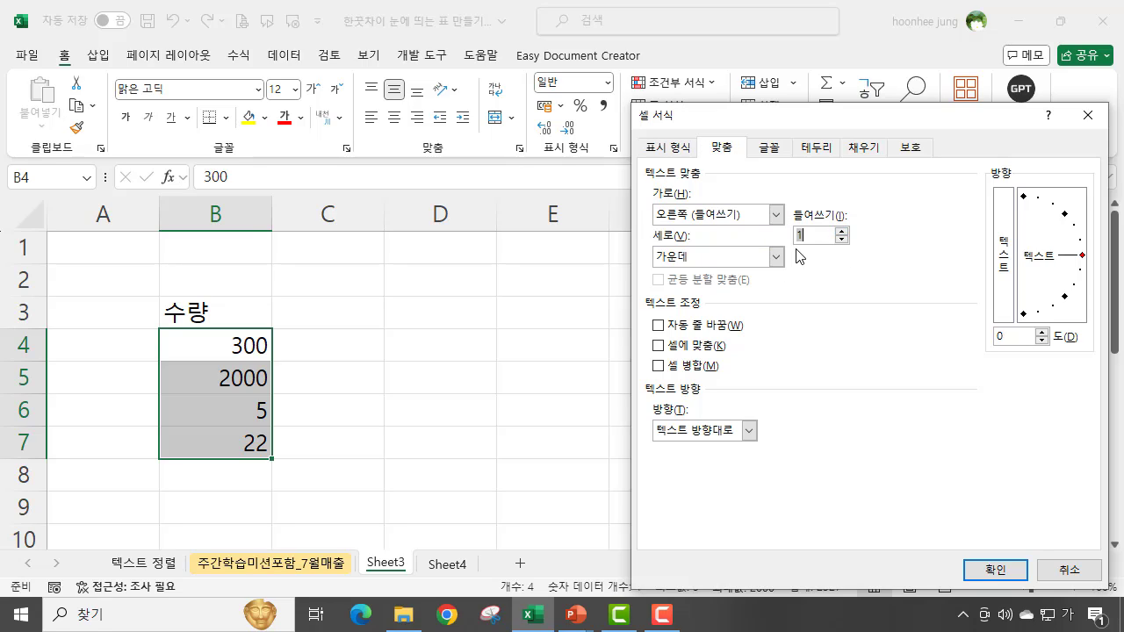
click(992, 569)
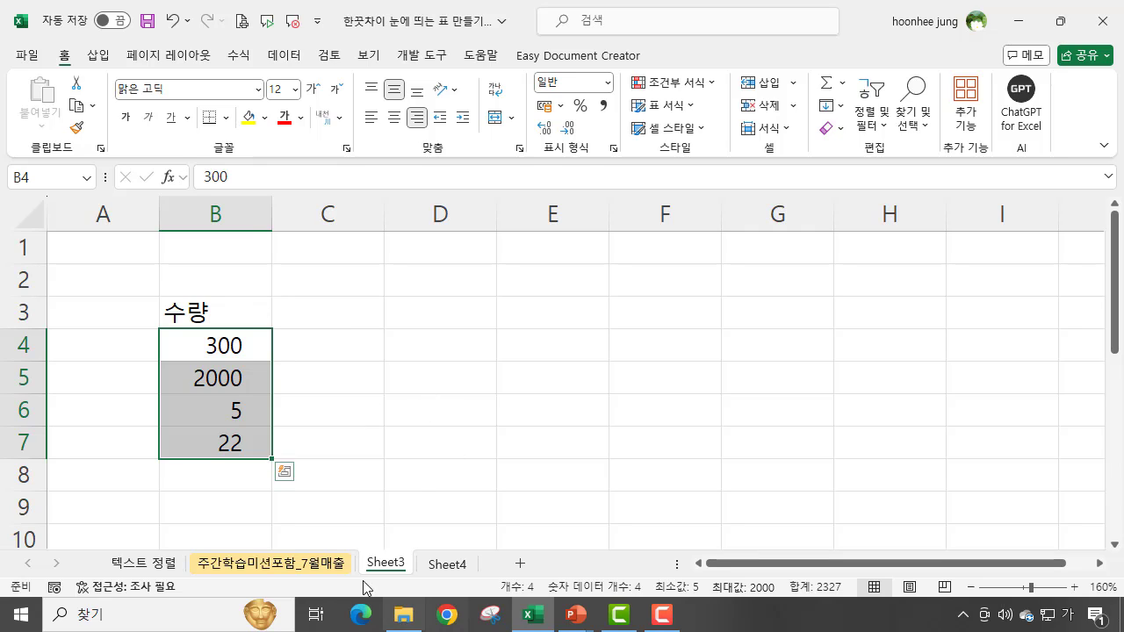
Go to the 주간학습미션포함_7월매출 sheet and read the notes attached to cells E4 and I4.
click(295, 569)
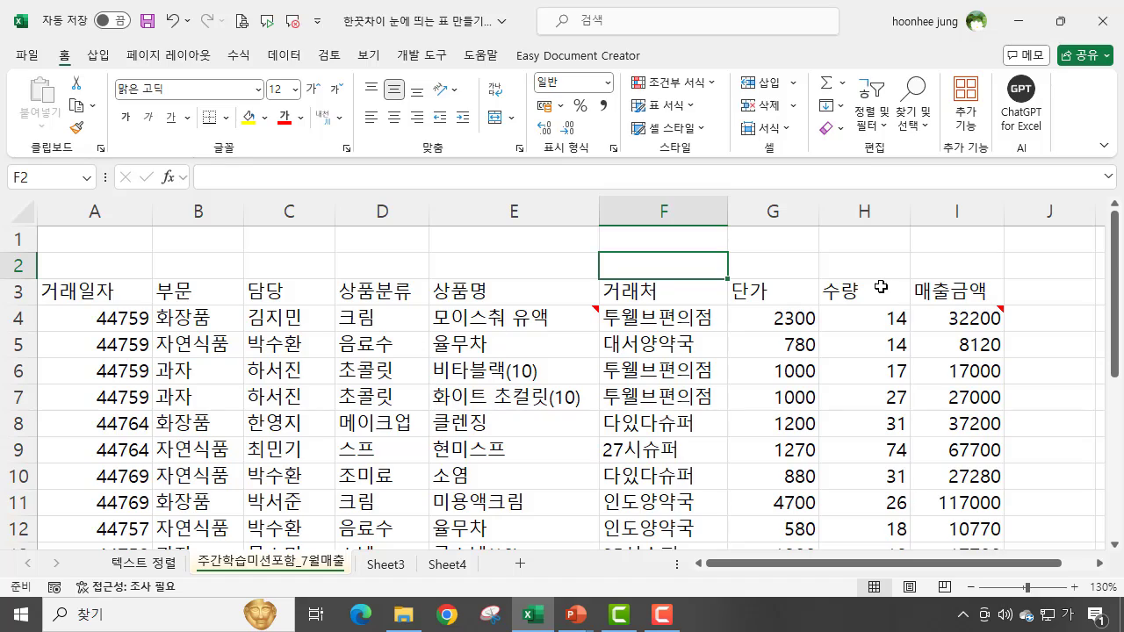
click(882, 257)
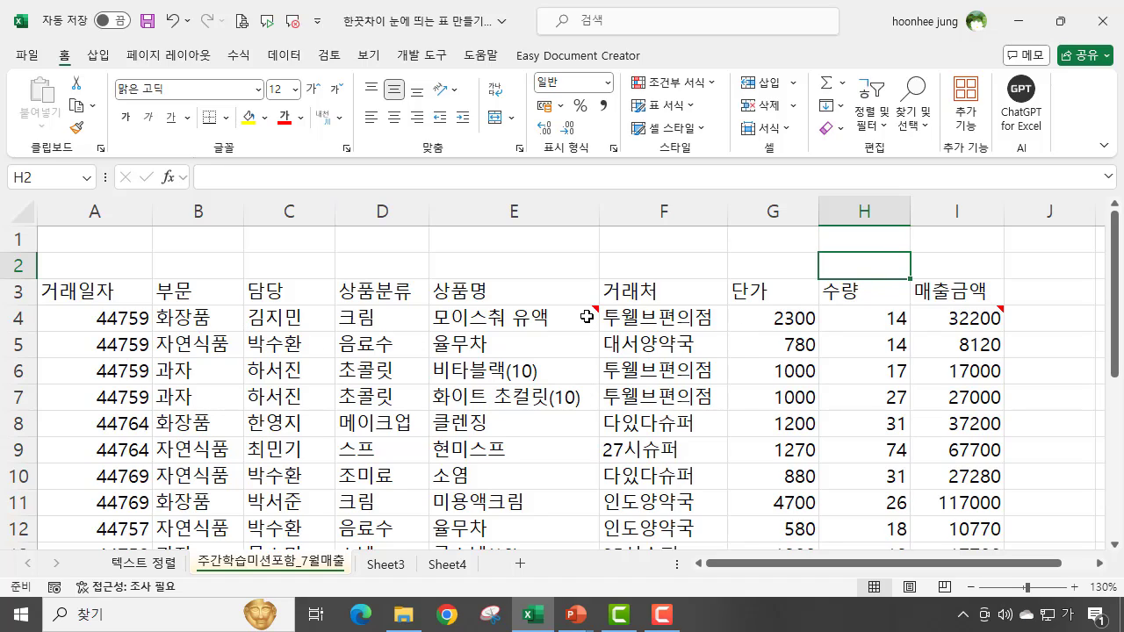
mouse_move(587, 317)
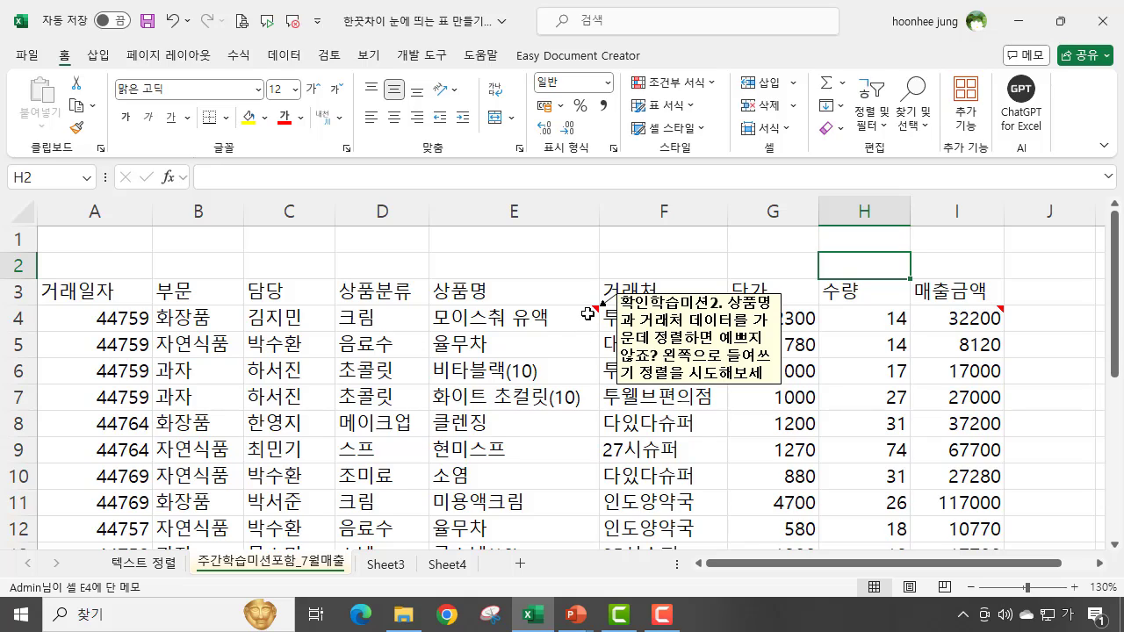
mouse_move(981, 318)
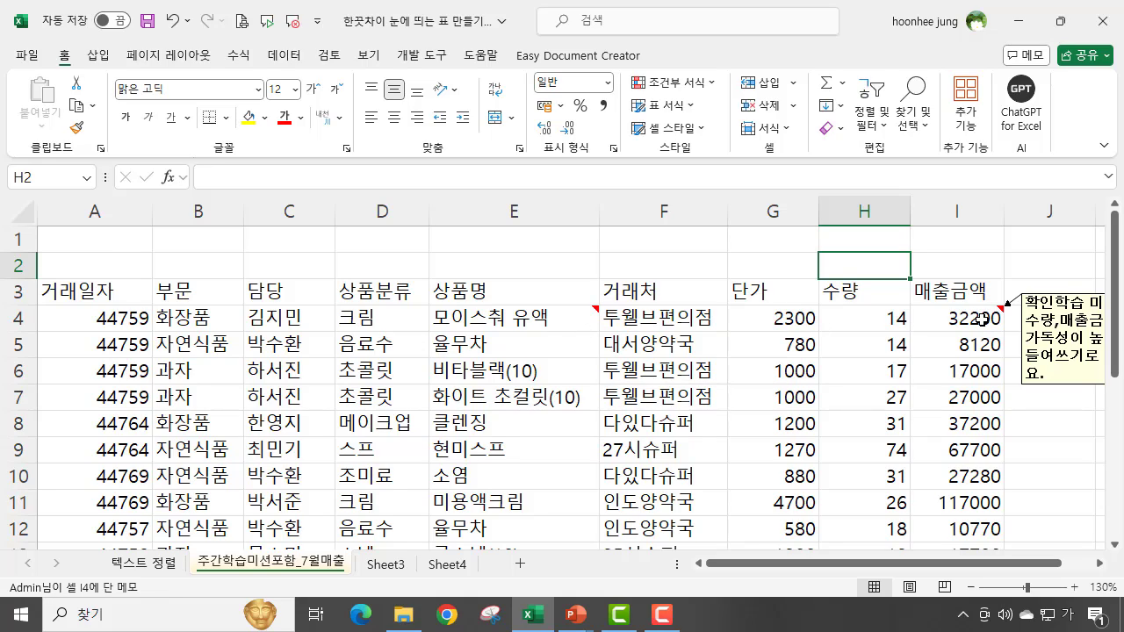
click(1026, 243)
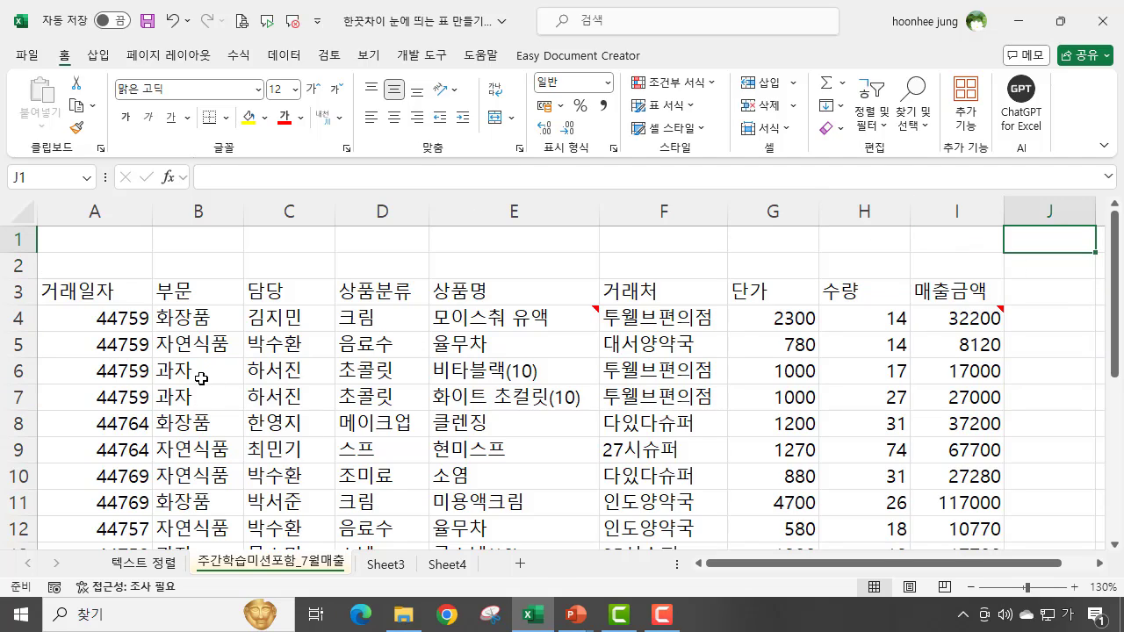
Enter the title 7월 거래목록표 in cell A1 above the sales table.
scroll(332, 399, up, 1)
click(107, 241)
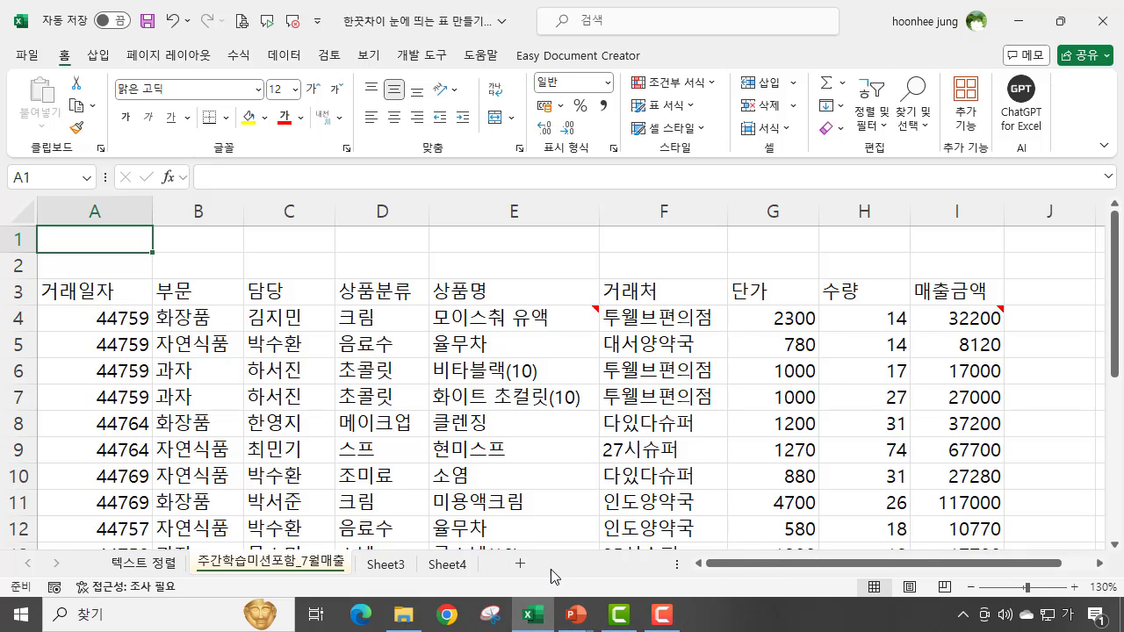
ctrl+scroll(822, 551, up, 2)
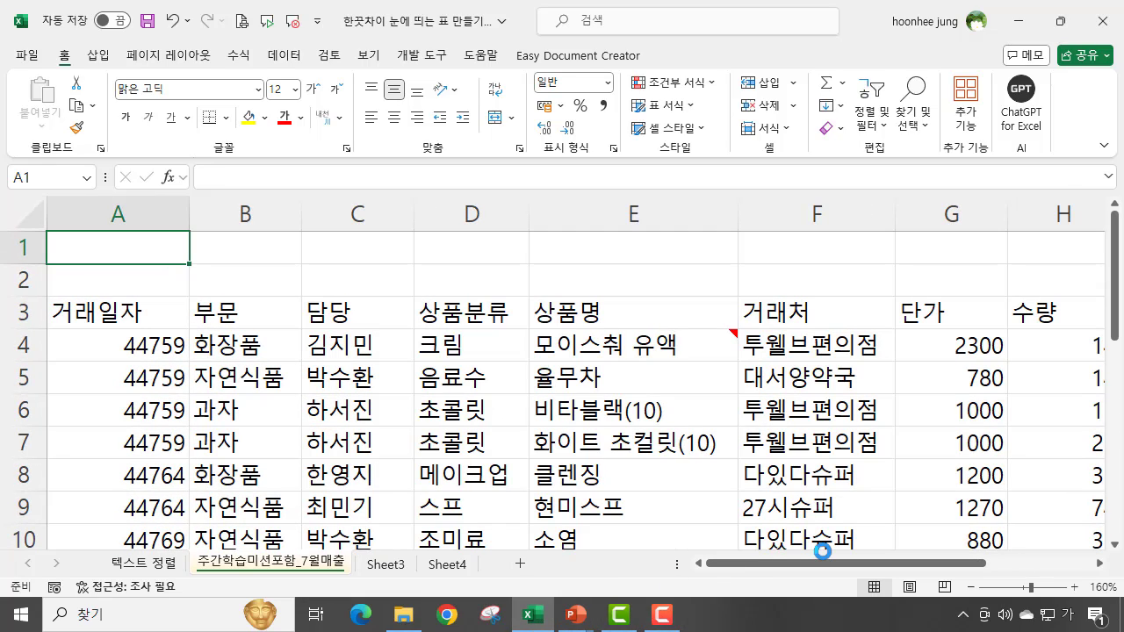
text(7dn)
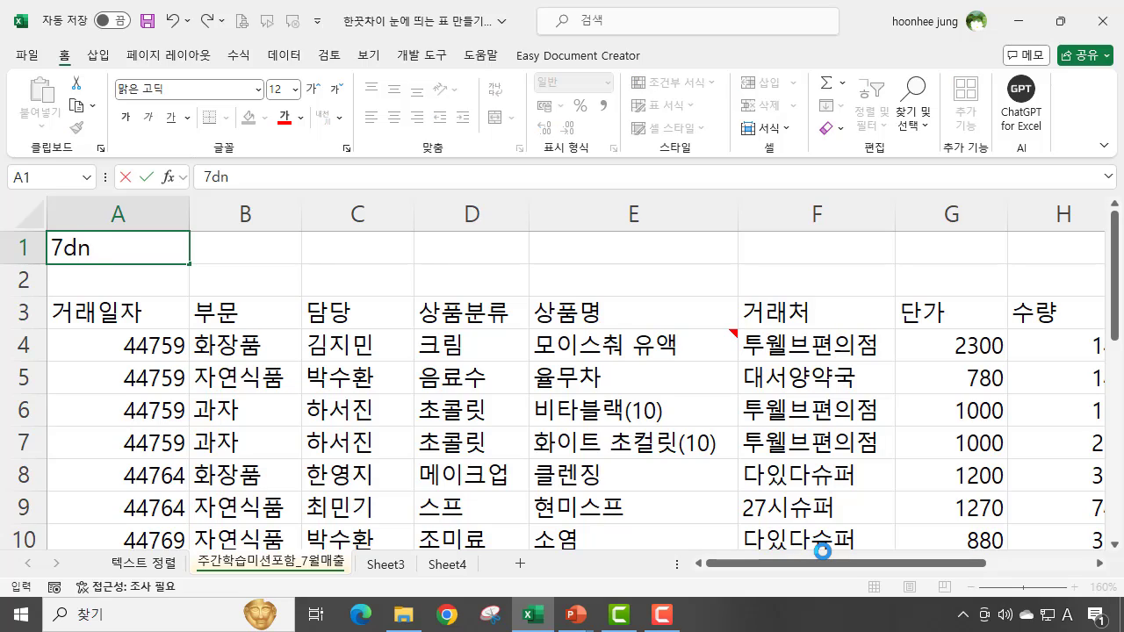
key(BackSpace)
text(월 거래)
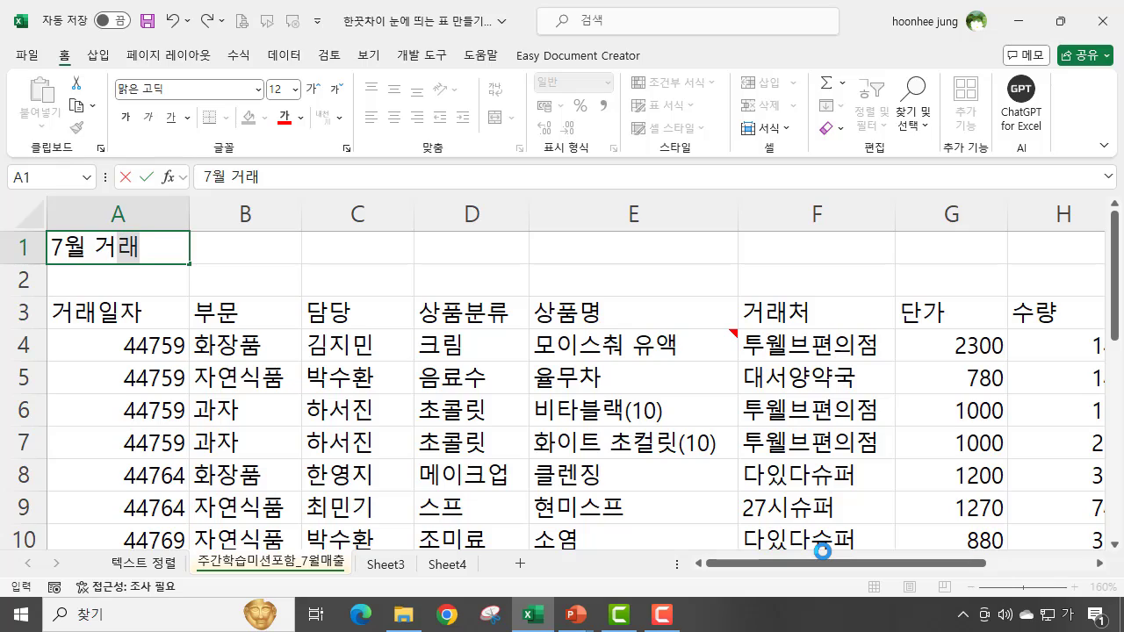
text(목러ㅗ)
key(BackSpace)
key(BackSpace)
text(ㄹㅗㄱ표)
key(Return)
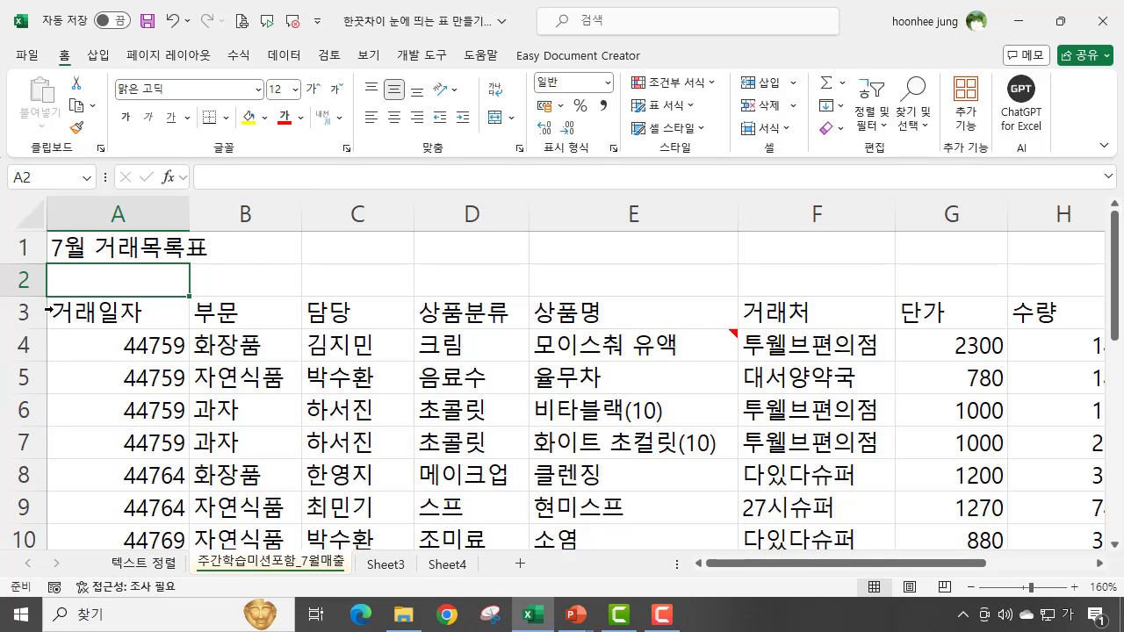
Merge and center the title across cells A1 to I1, the full width of the table.
drag(115, 248, 1011, 237)
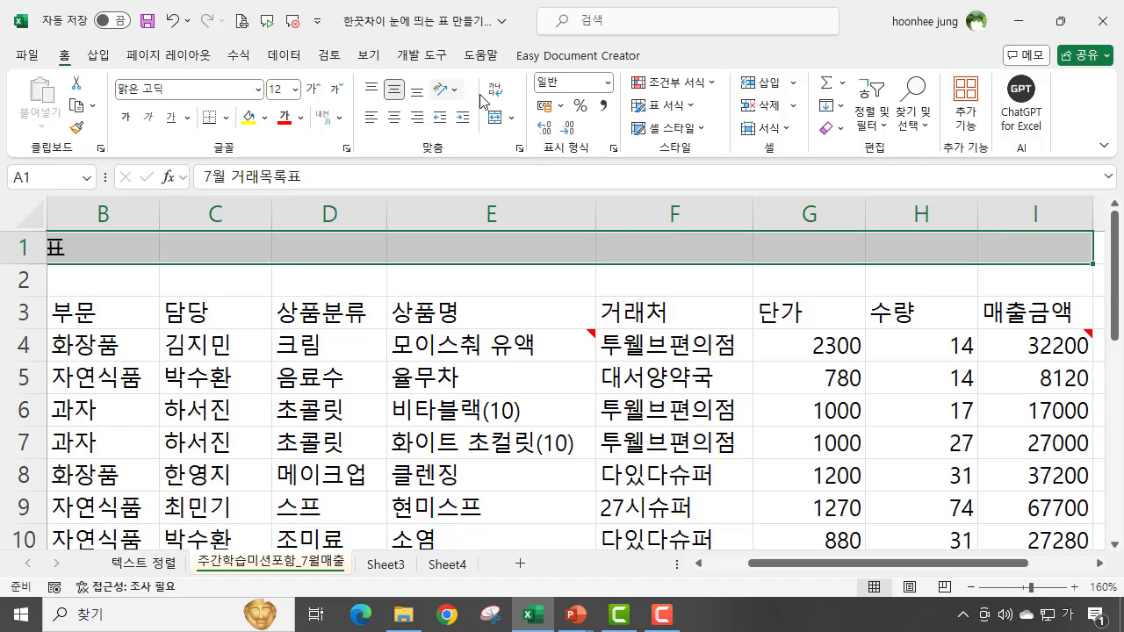
click(496, 117)
click(593, 327)
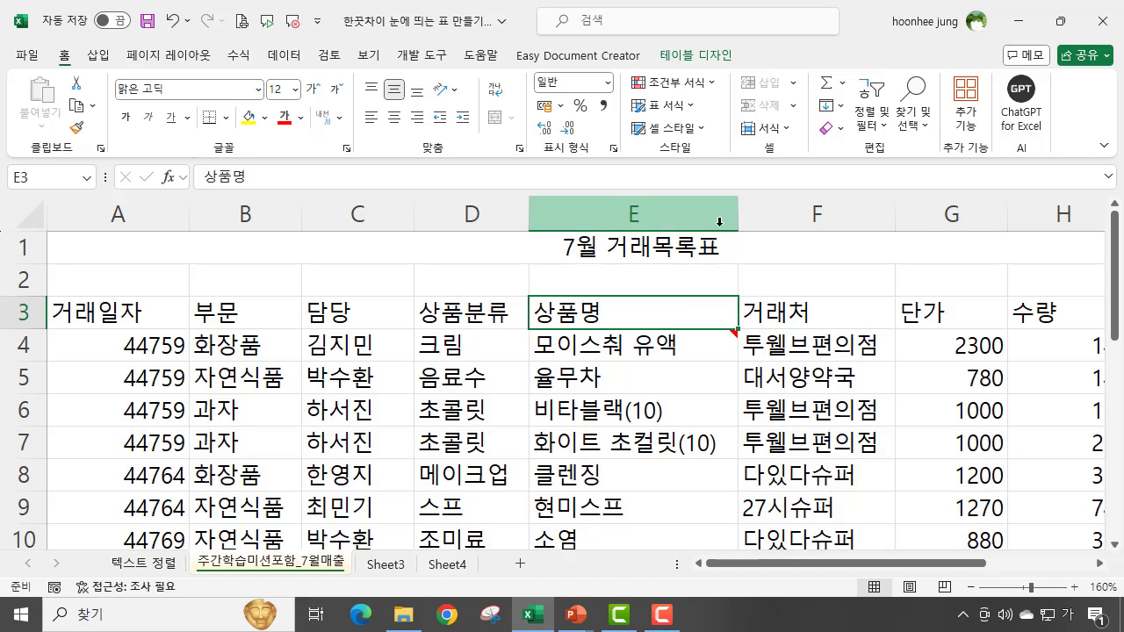
click(683, 251)
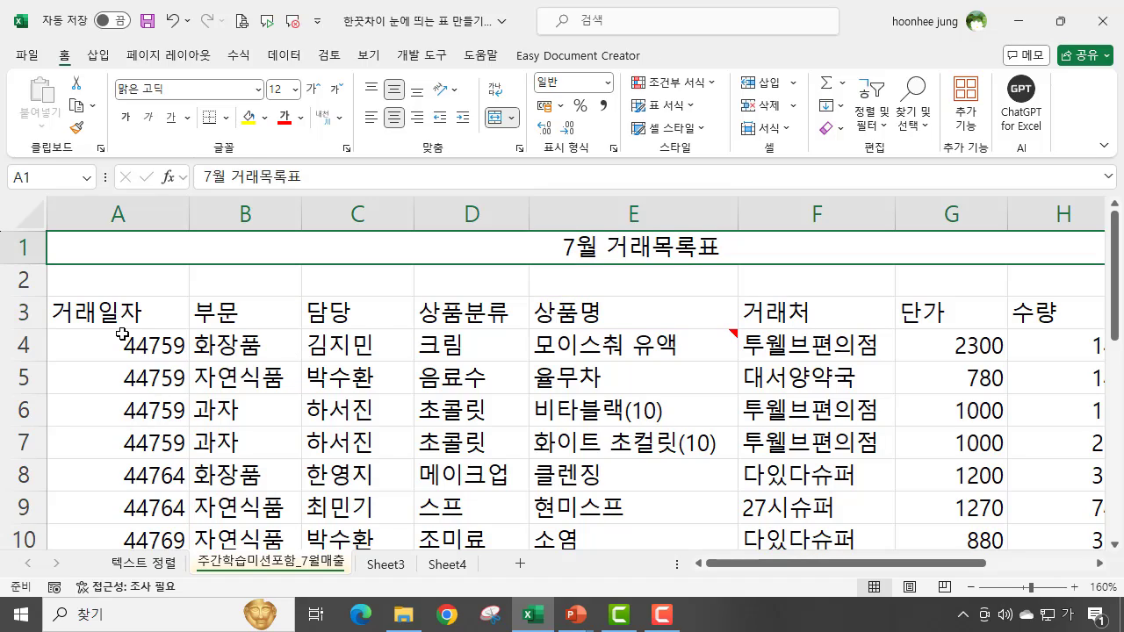
click(198, 285)
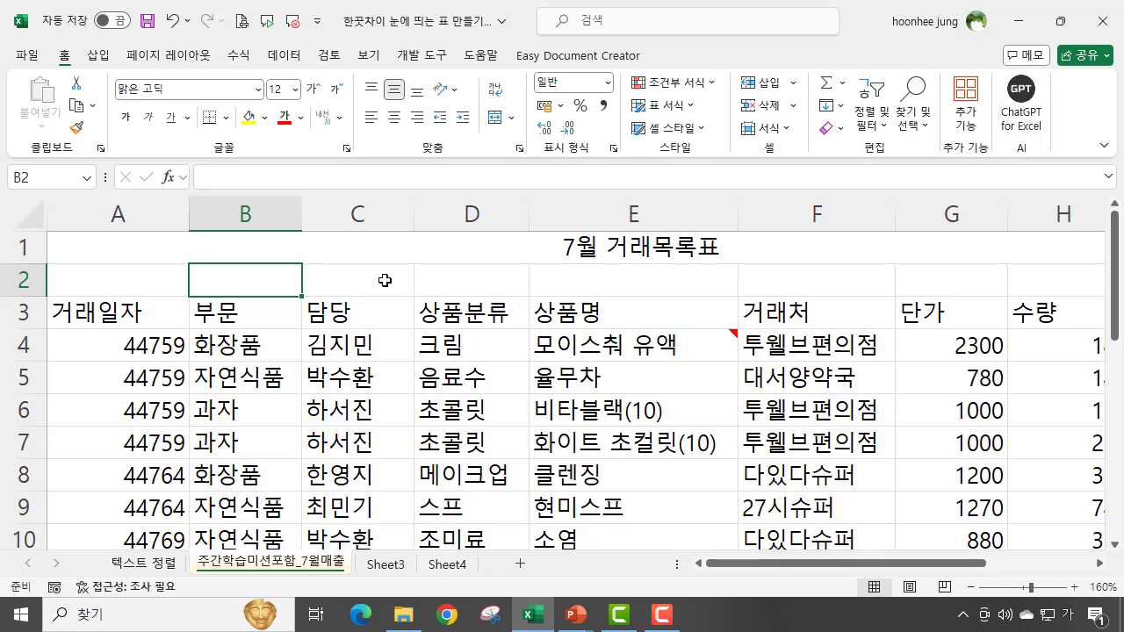
Examine the serial numbers listed under the 거래일자 heading in column A.
click(95, 319)
click(123, 345)
click(144, 411)
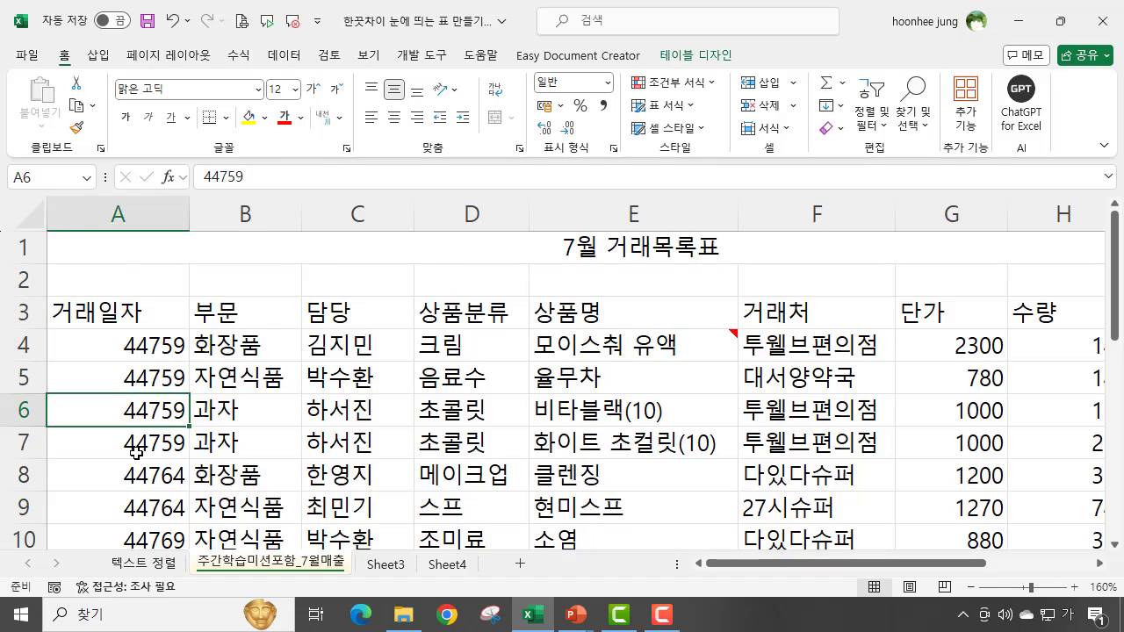
click(136, 452)
click(95, 319)
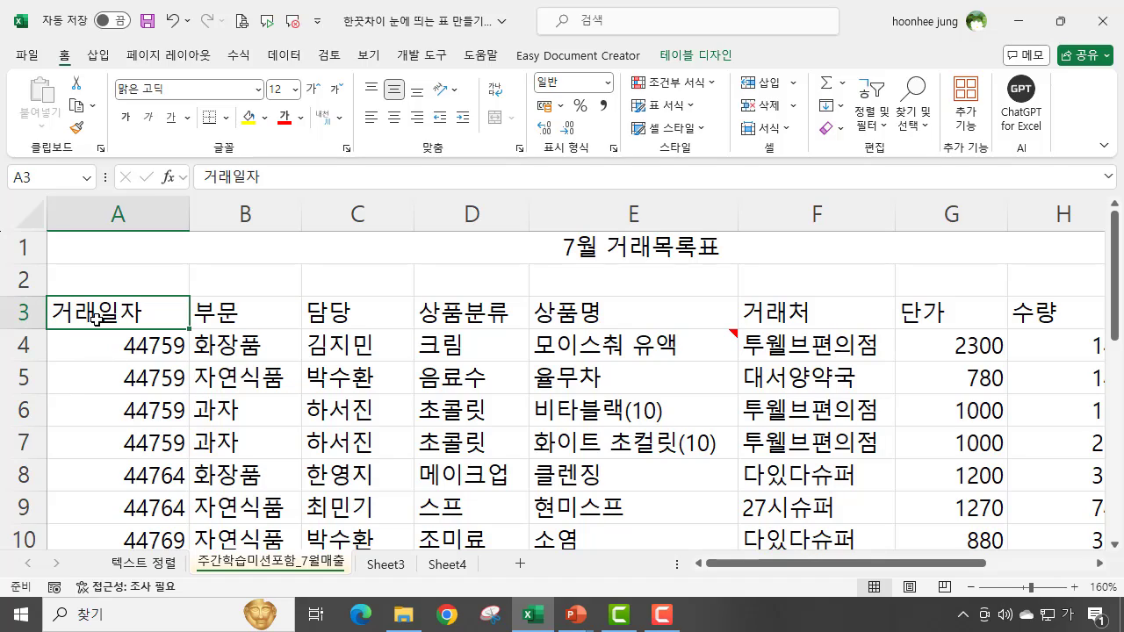
key(Down)
key(Down)
key(Down)
key(Down)
key(Down)
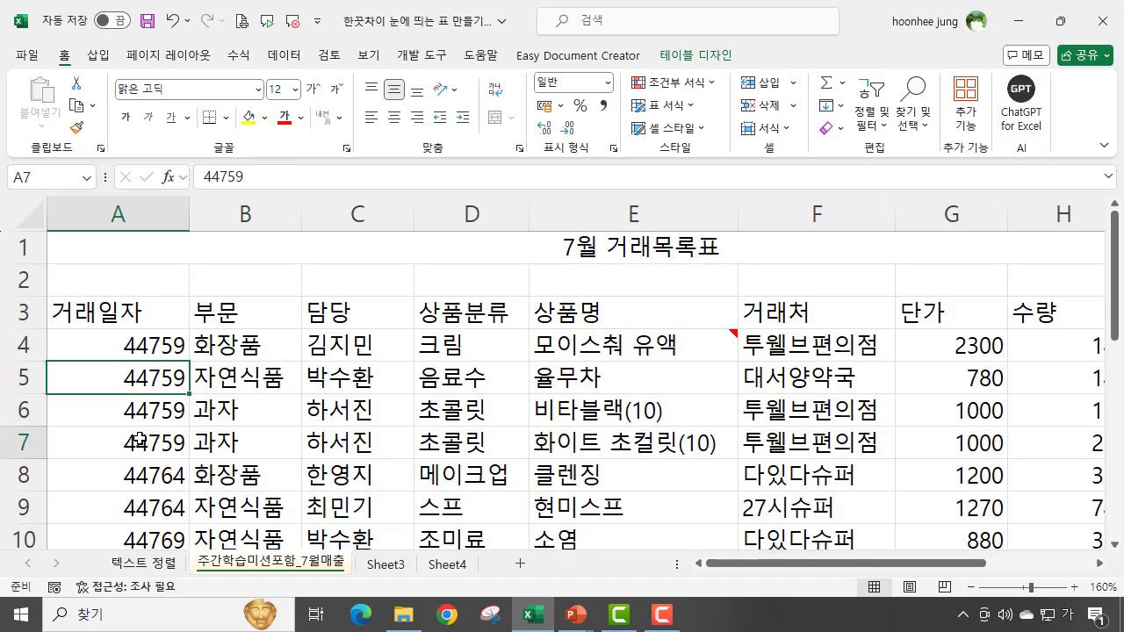
click(142, 345)
click(148, 406)
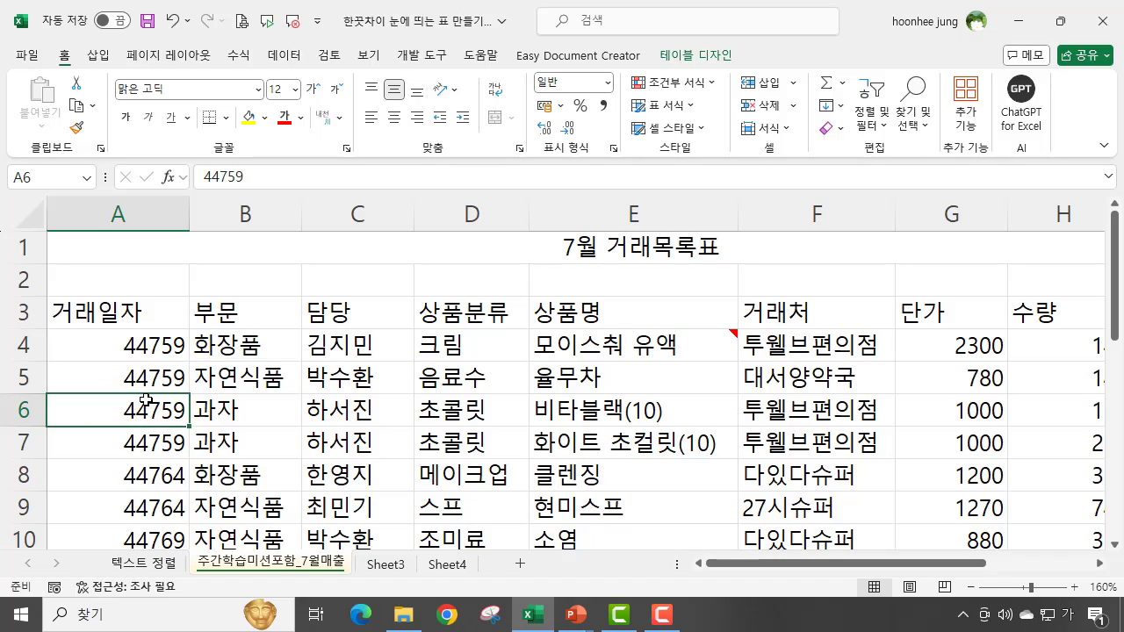
click(129, 352)
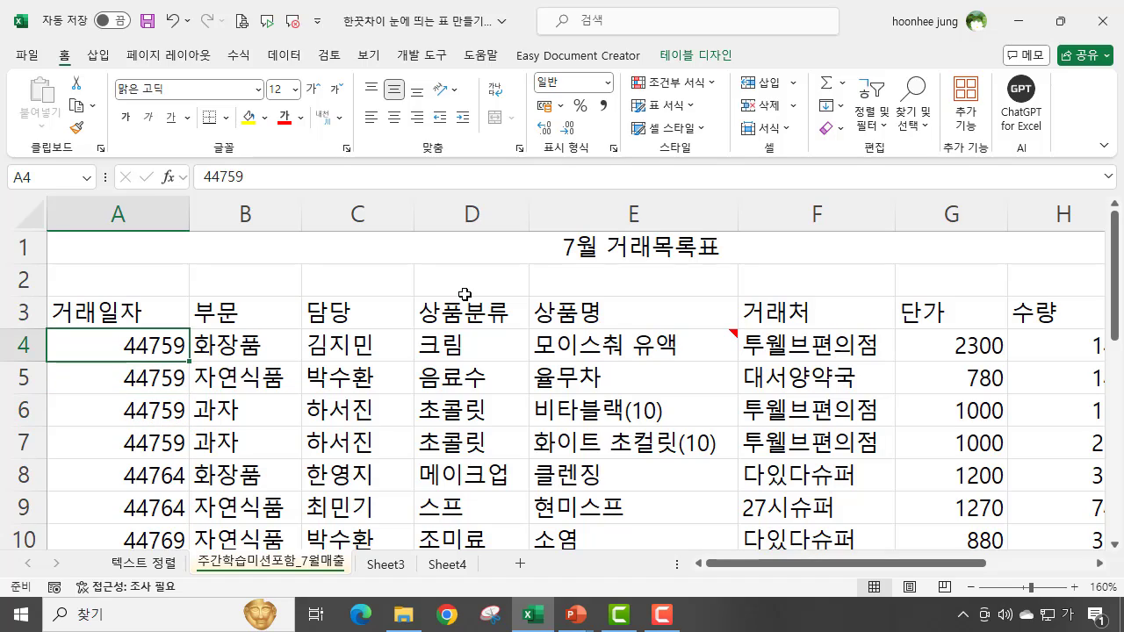
click(116, 378)
click(136, 345)
click(138, 381)
click(133, 347)
Apply the 간단한 날짜 number format to the 거래일자 values in A4 to A22.
drag(146, 341, 154, 475)
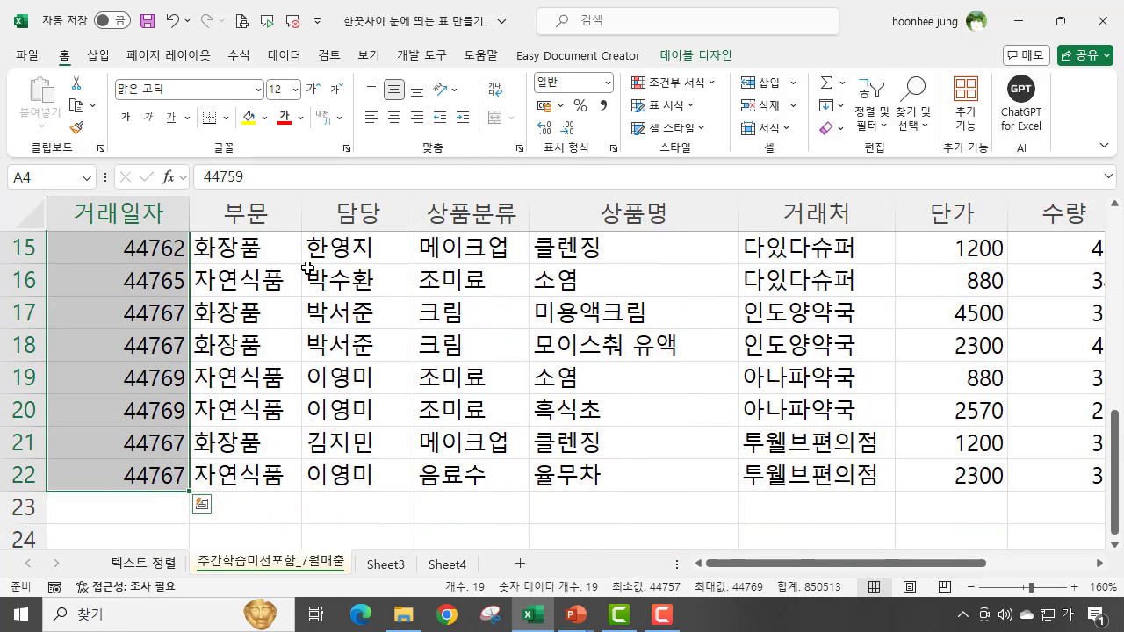
click(608, 89)
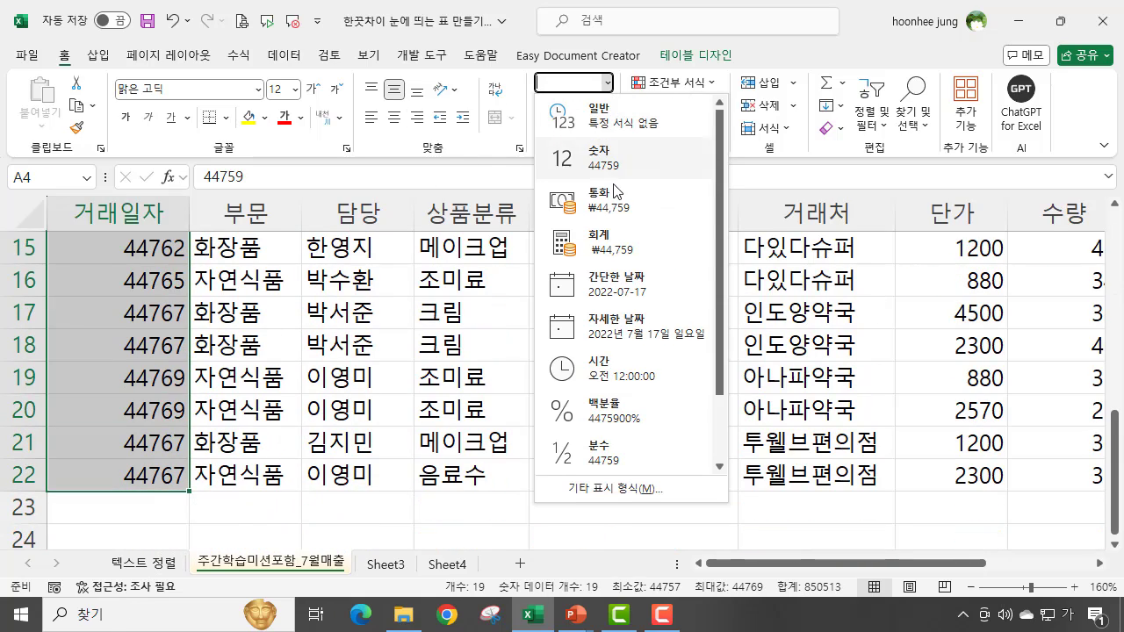
click(583, 296)
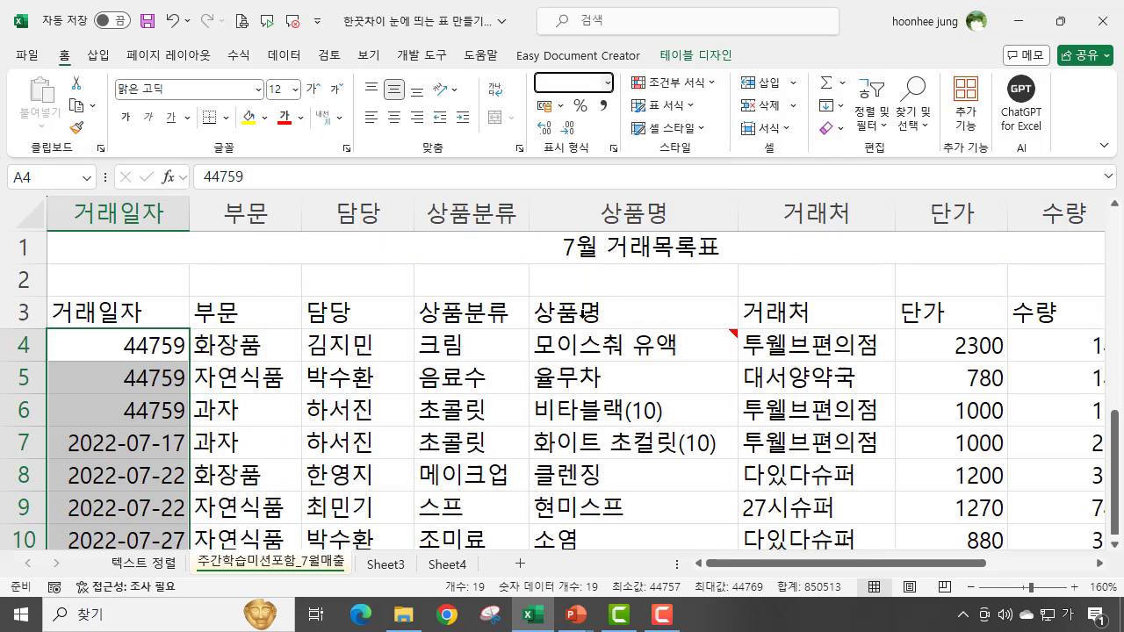
Reapply the 간단한 날짜 format to the first three 거래일자 values, A4 to A6, and check the dates in the column.
click(161, 345)
drag(162, 347, 159, 411)
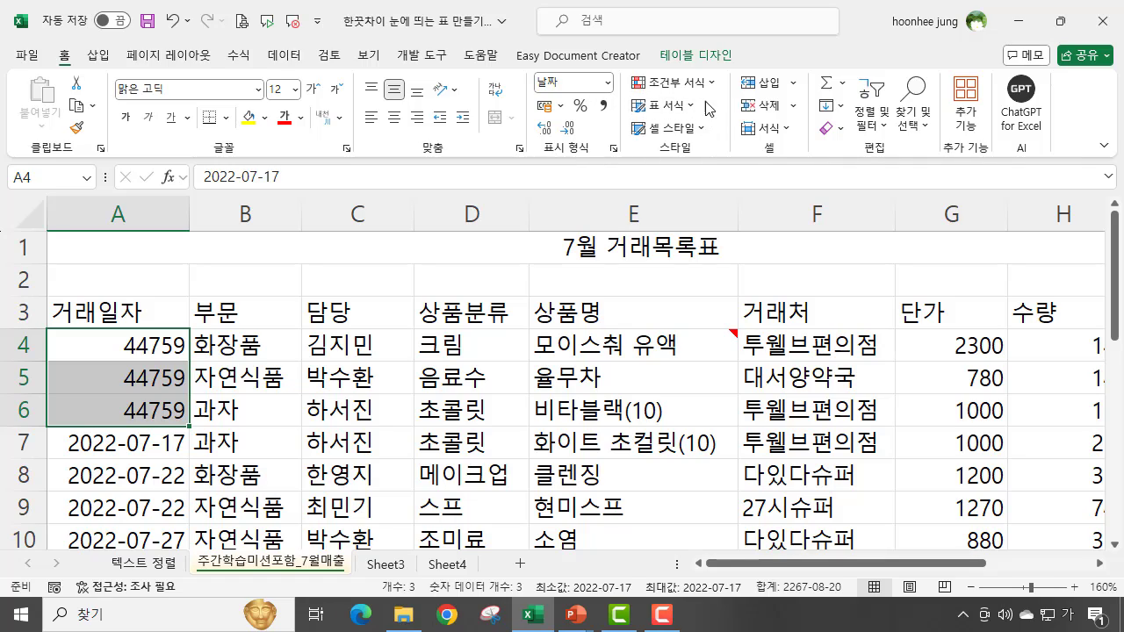
click(607, 82)
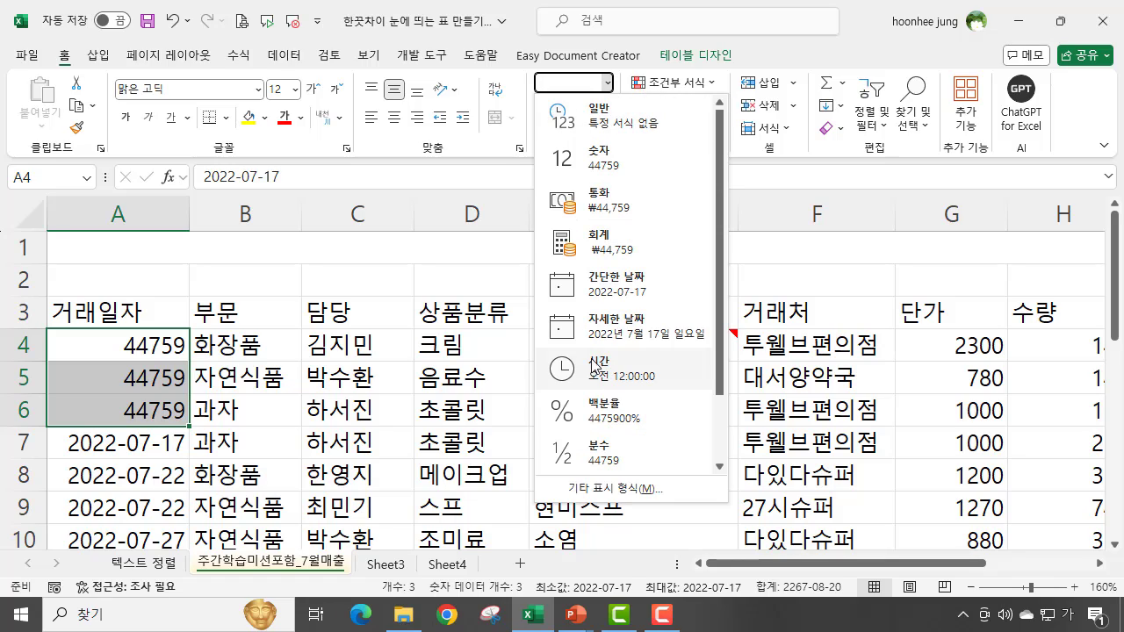
click(595, 286)
click(204, 450)
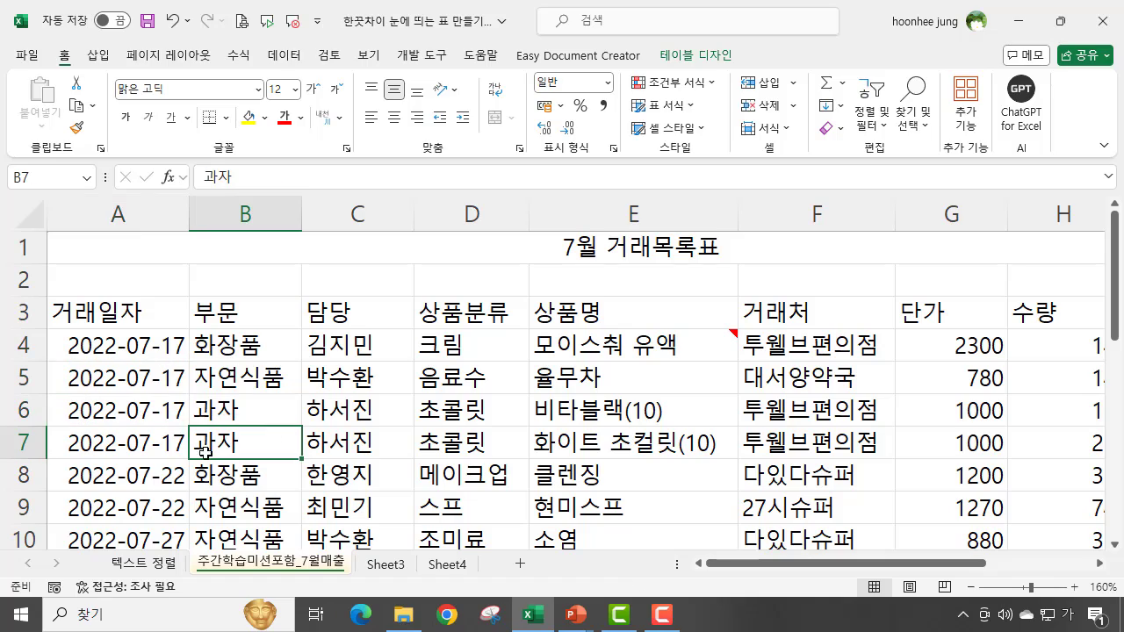
drag(121, 343, 118, 532)
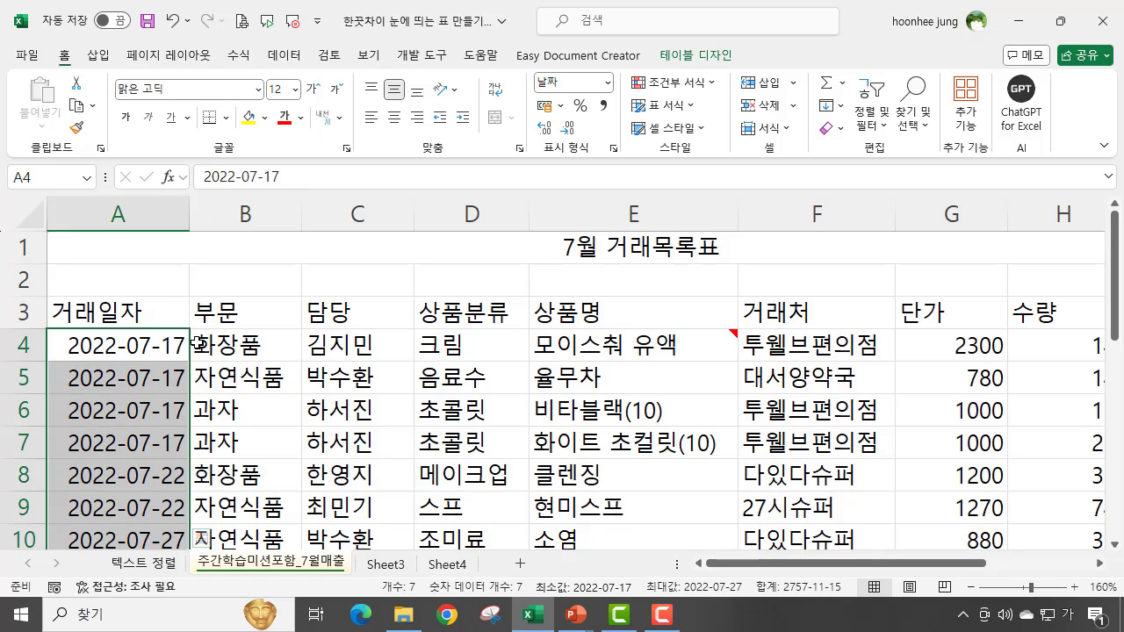
click(146, 343)
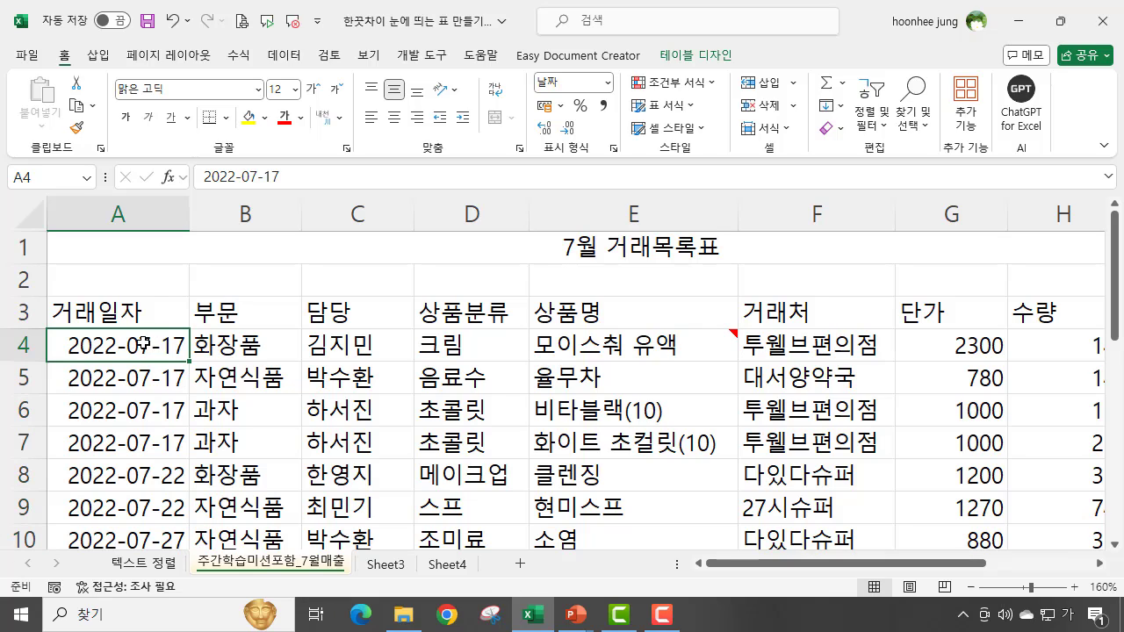
Replace 2022 with 2024 in all the 거래일자 values from A4 to A22.
drag(136, 434, 127, 474)
scroll(584, 406, up, 5)
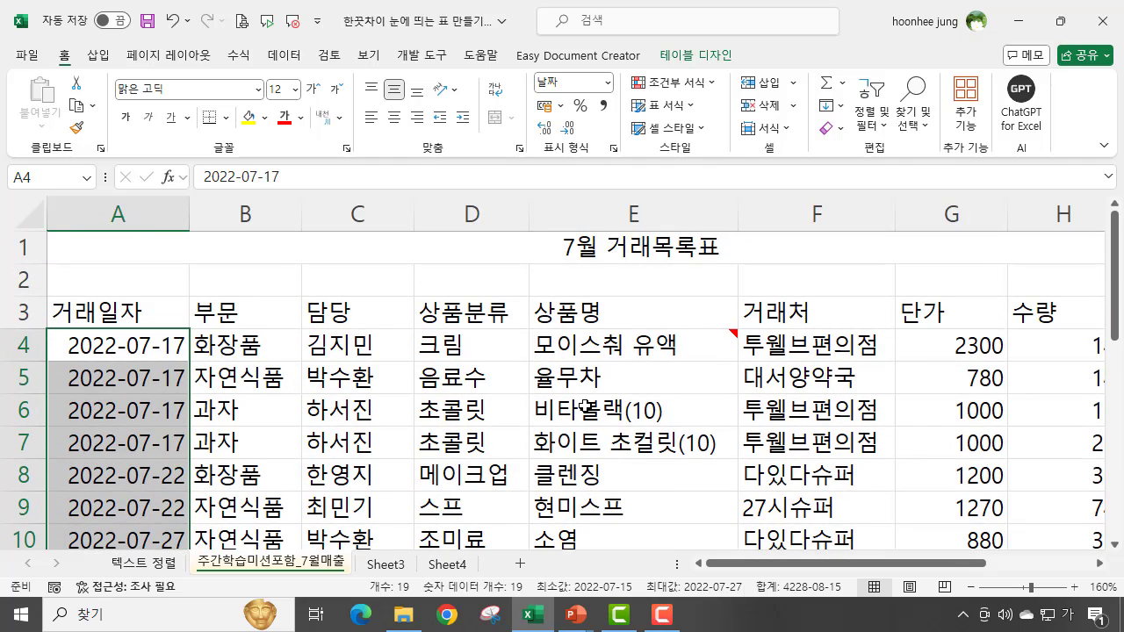
key(ctrl+h)
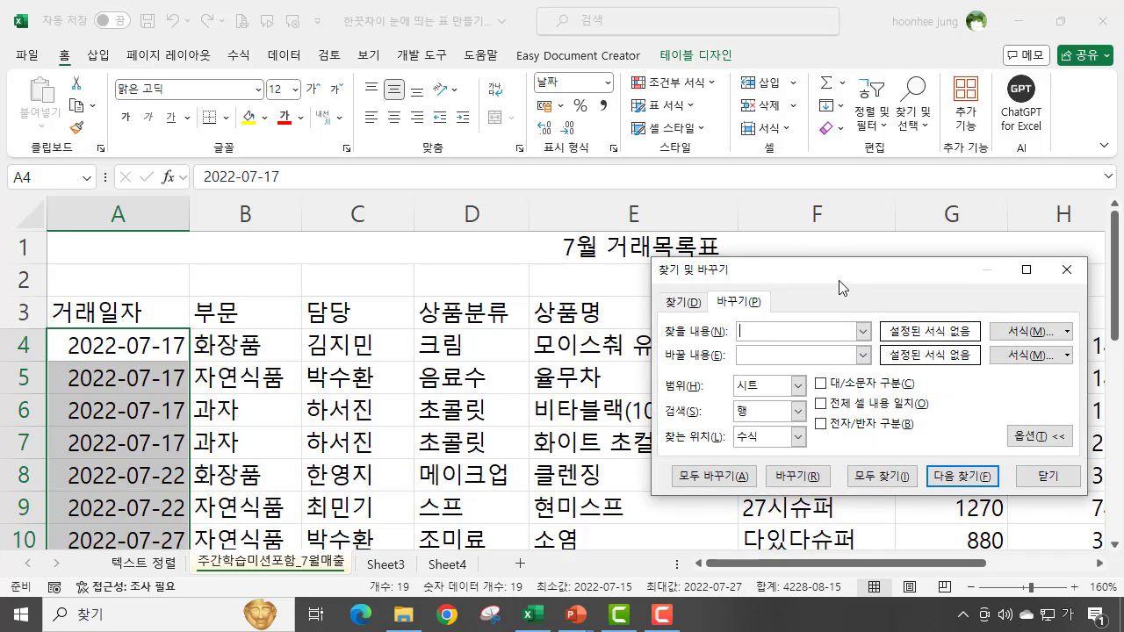
drag(841, 276, 798, 272)
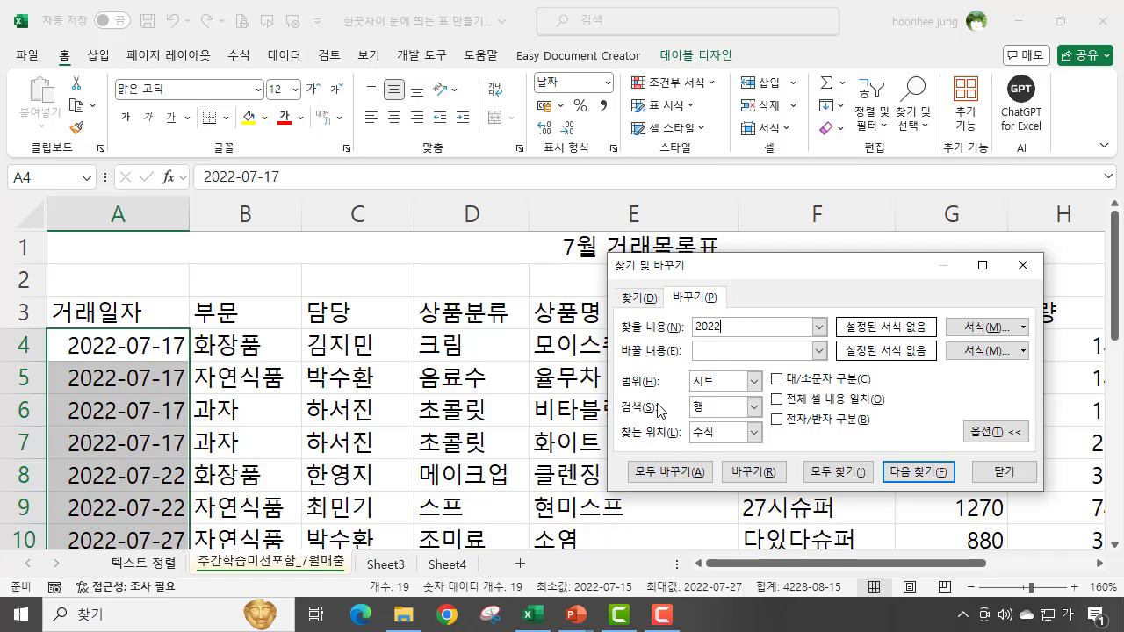
click(710, 353)
click(673, 474)
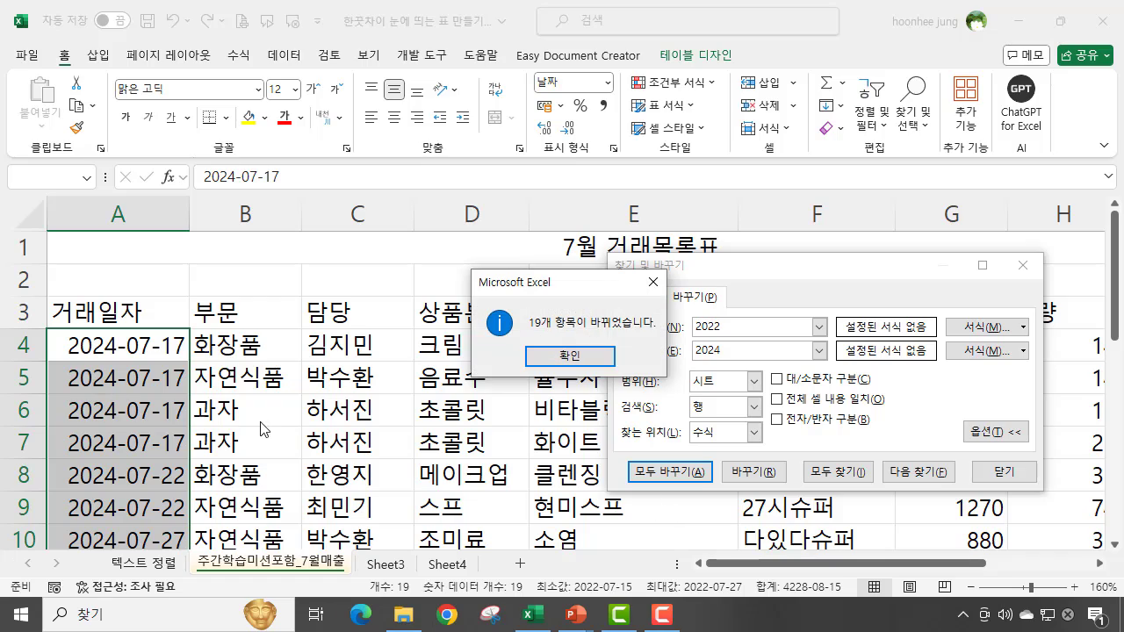
click(555, 355)
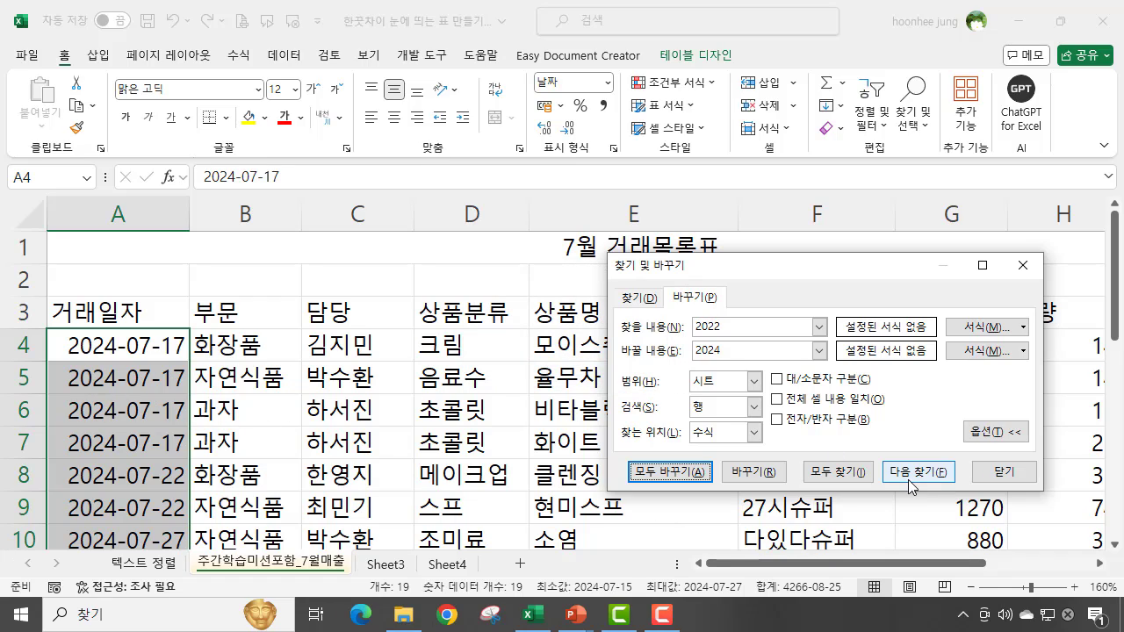
click(1004, 472)
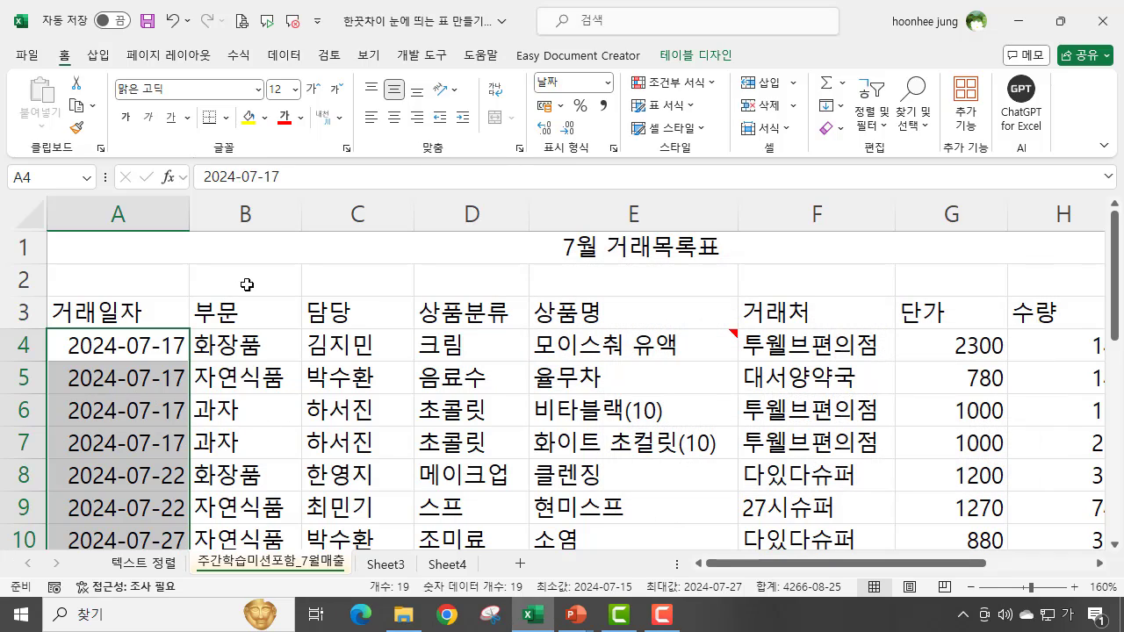
click(258, 279)
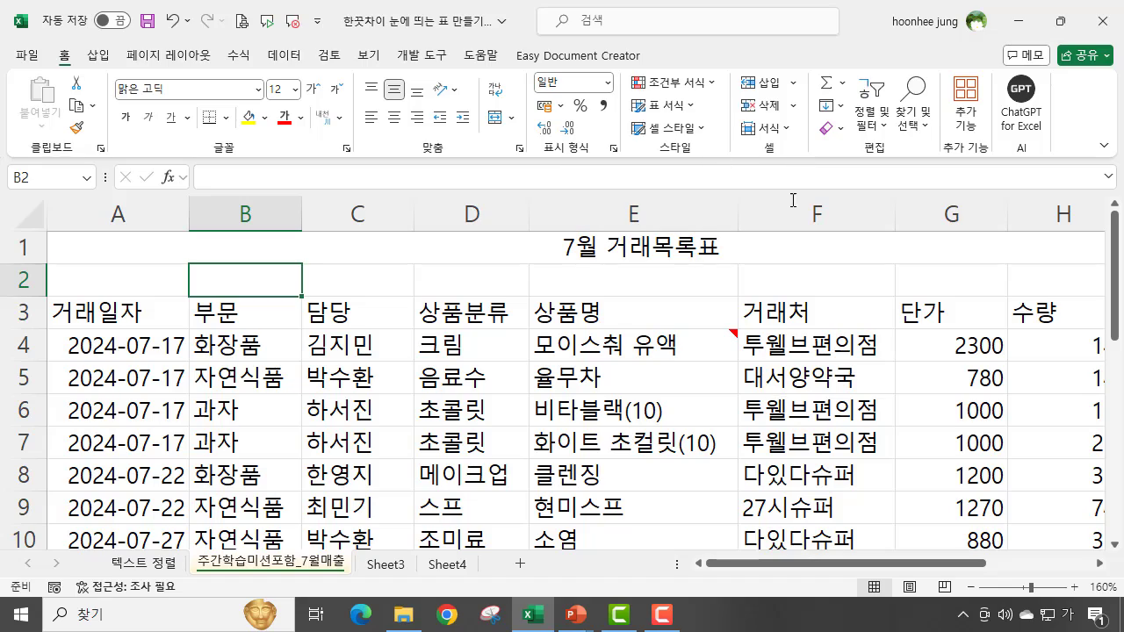
Apply the 제목 1 cell style to the merged title 7월 거래목록표 in row 1.
click(693, 252)
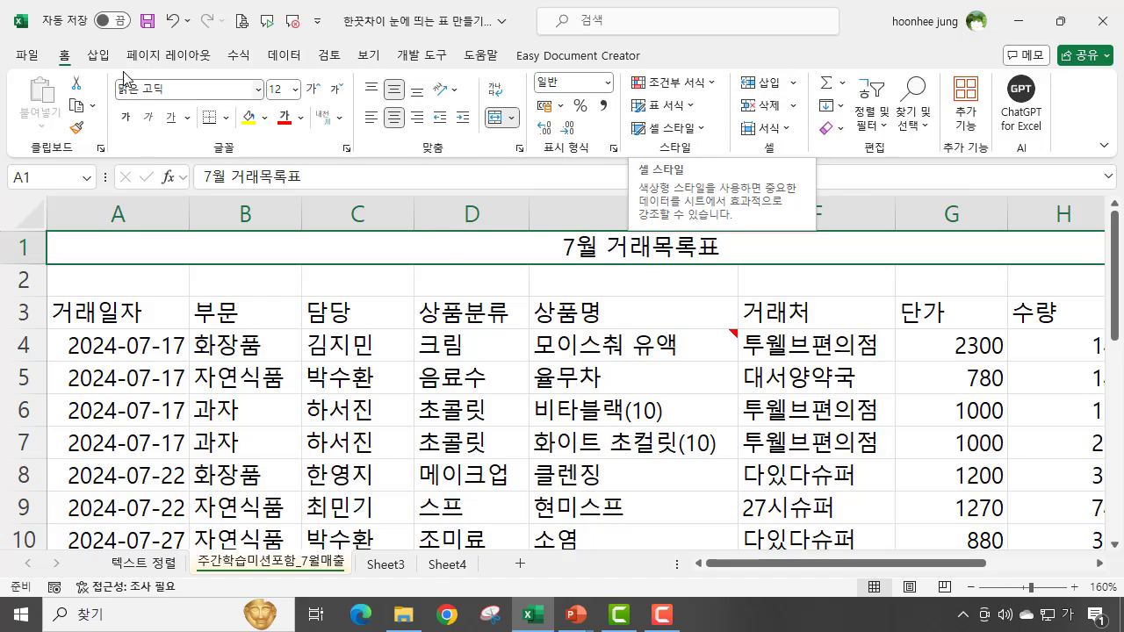
click(705, 129)
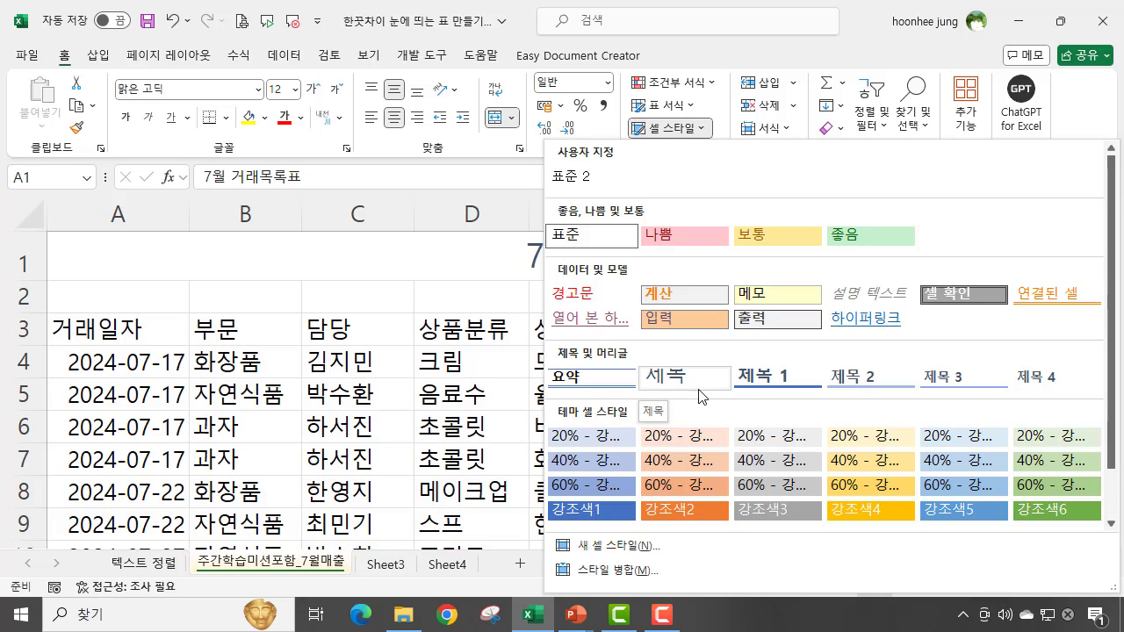
click(783, 377)
click(673, 303)
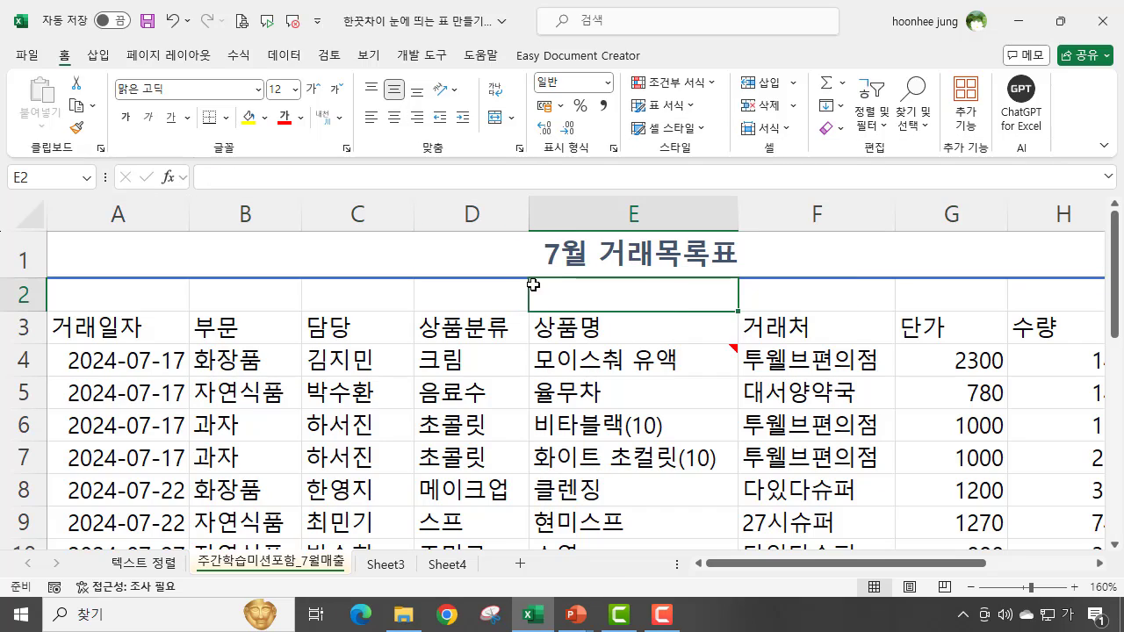
click(711, 256)
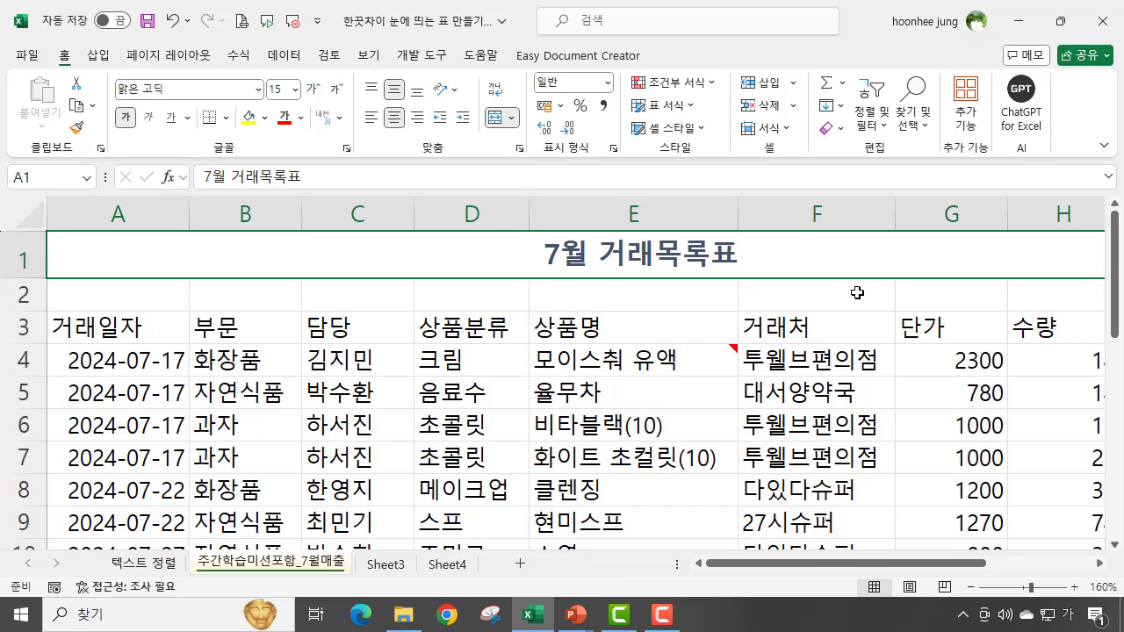
click(620, 290)
mouse_move(654, 351)
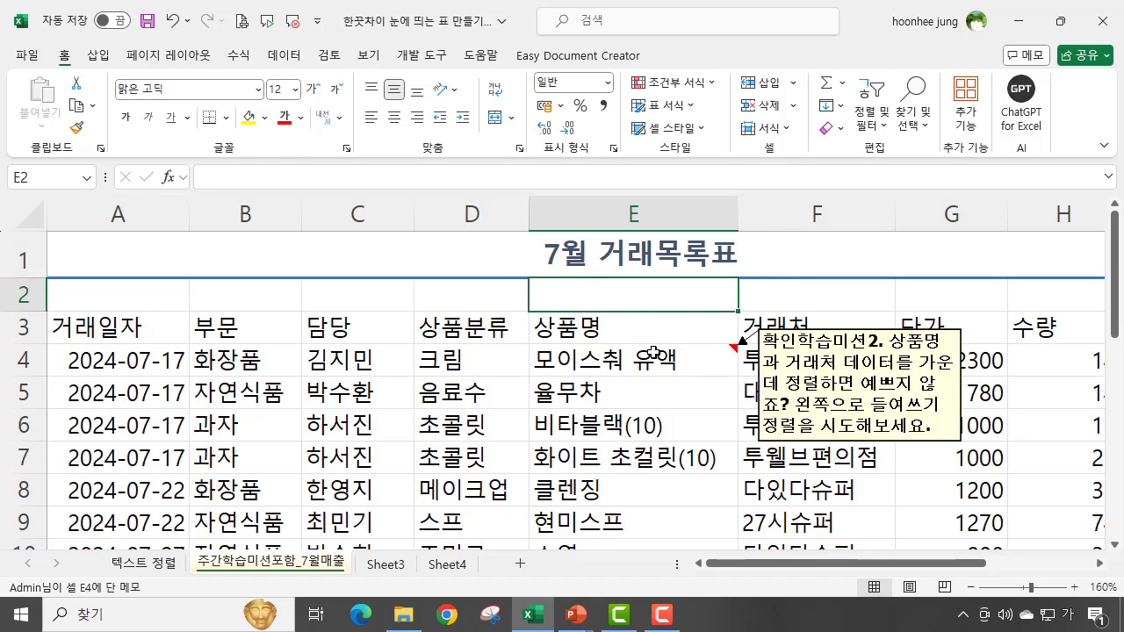
Increase the font size of the title 7월 거래목록표 to 16.
click(692, 250)
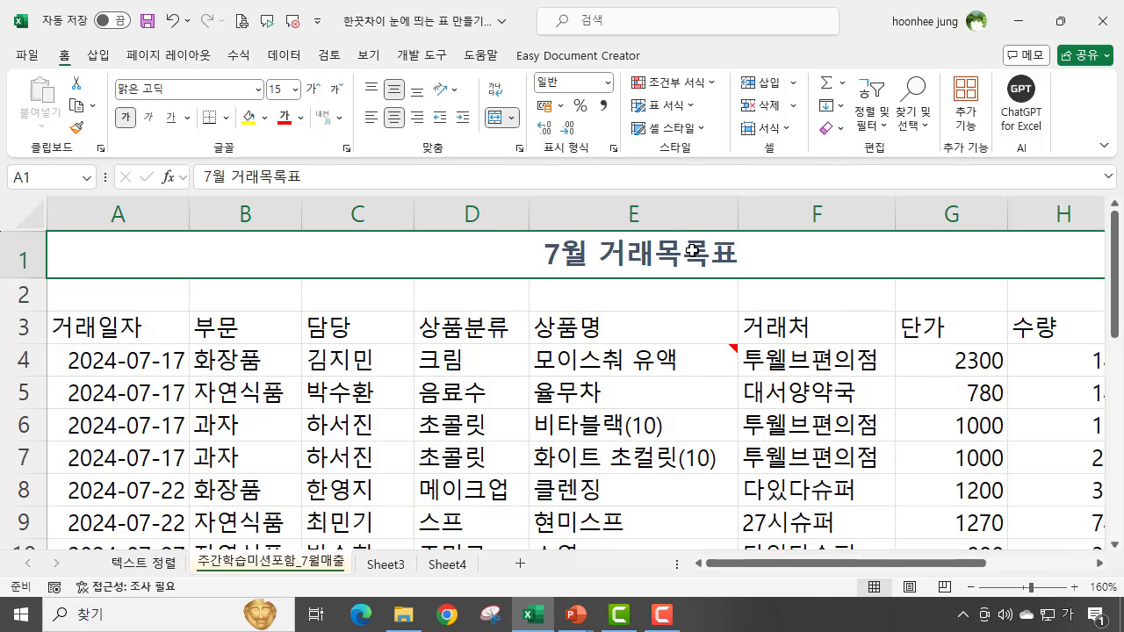
click(313, 95)
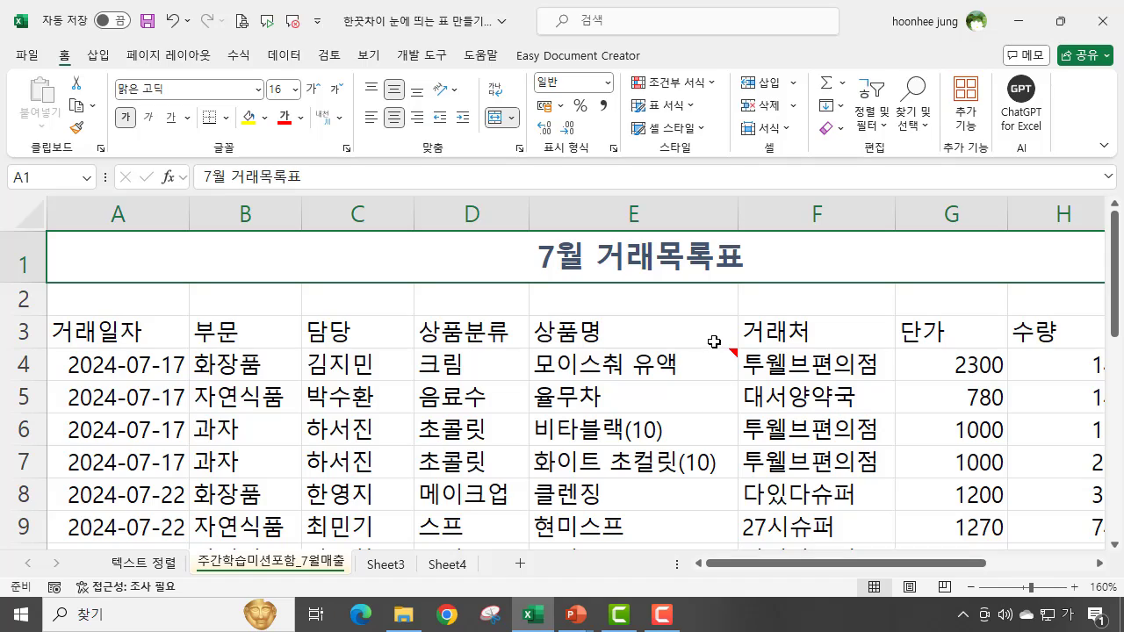
click(714, 341)
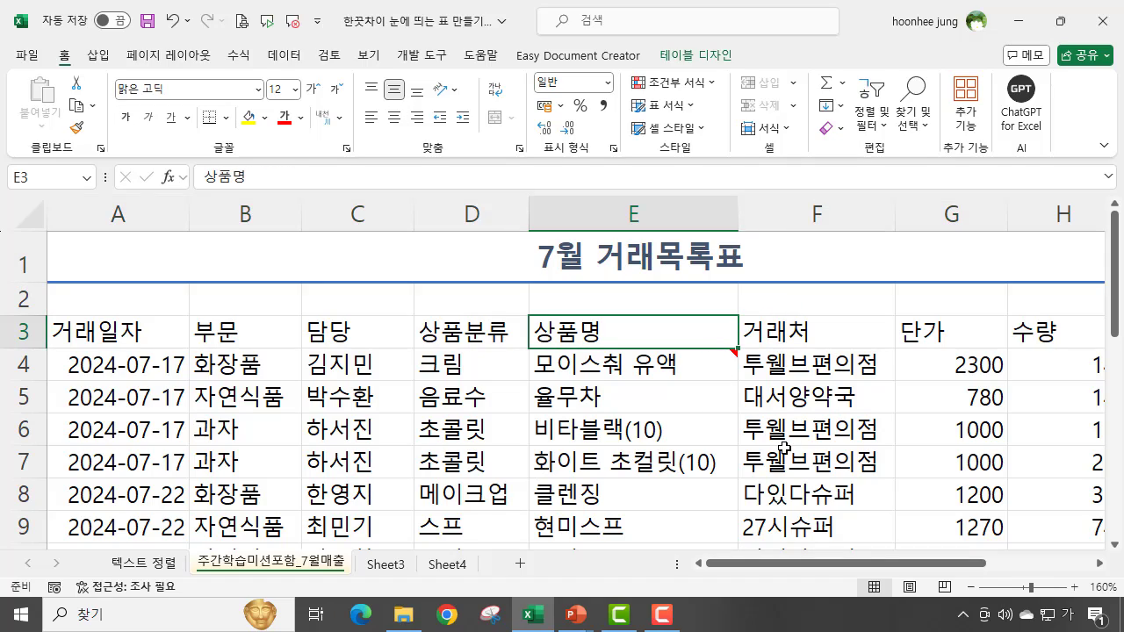
Apply the orange medium table style with banded rows to the whole sales table, from A3 across to column I.
click(79, 332)
drag(79, 332, 833, 509)
scroll(797, 523, up, 5)
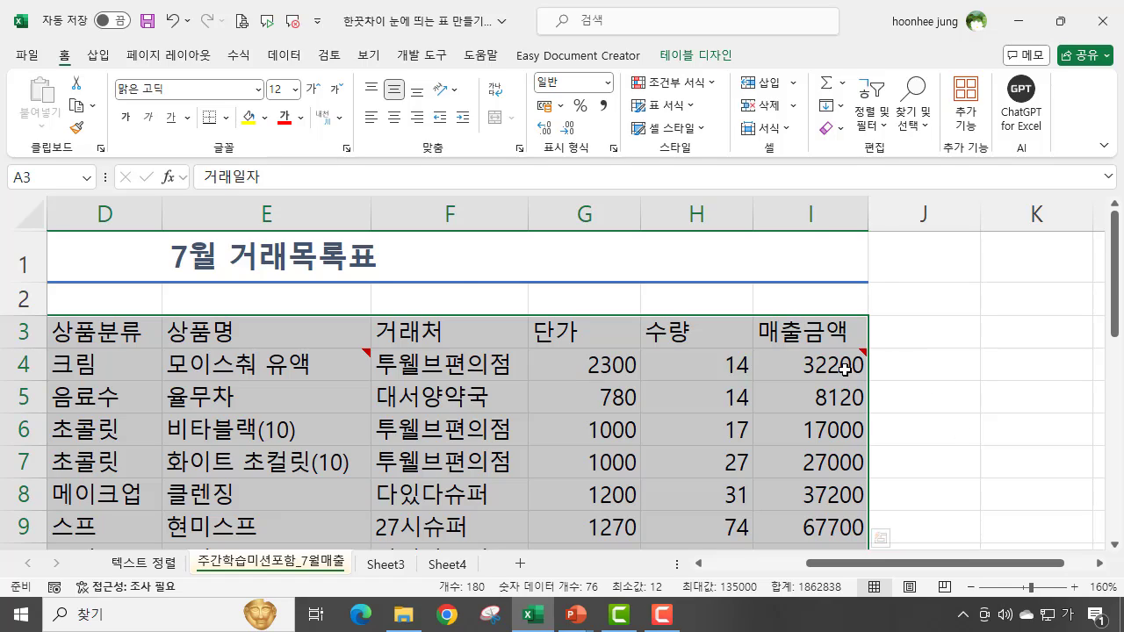
click(693, 112)
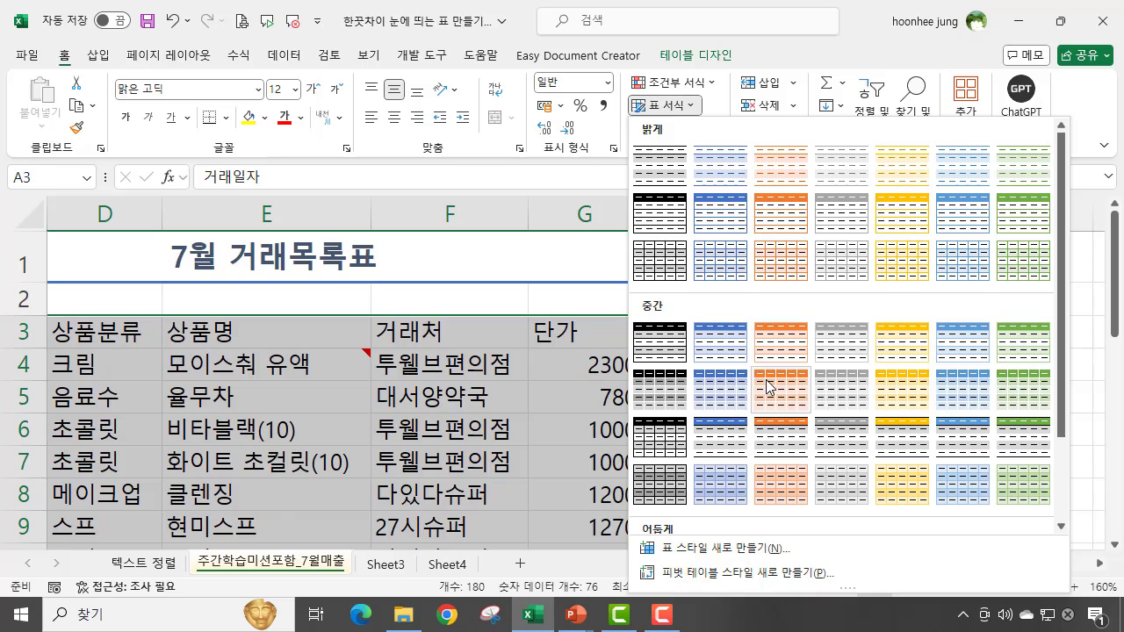
scroll(764, 389, down, 2)
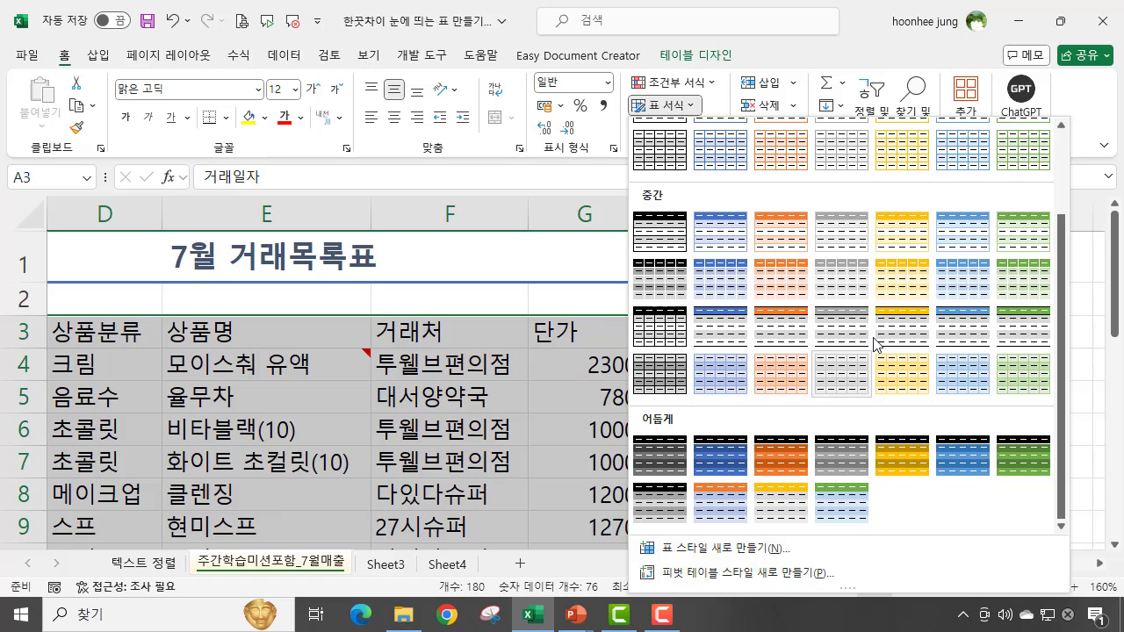
scroll(901, 345, up, 2)
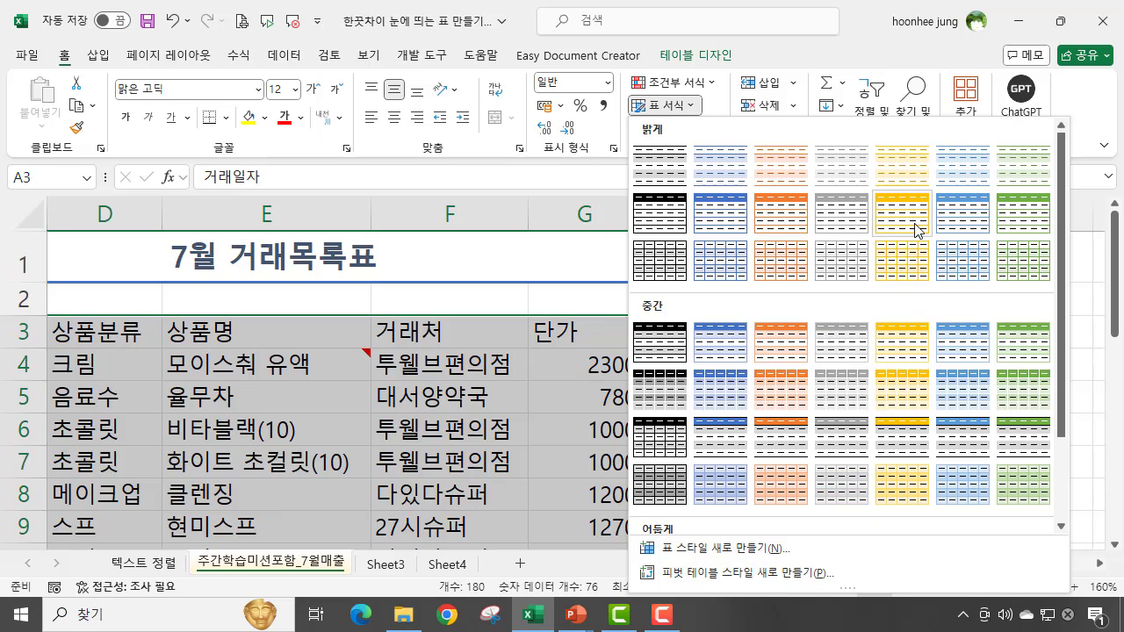
click(780, 345)
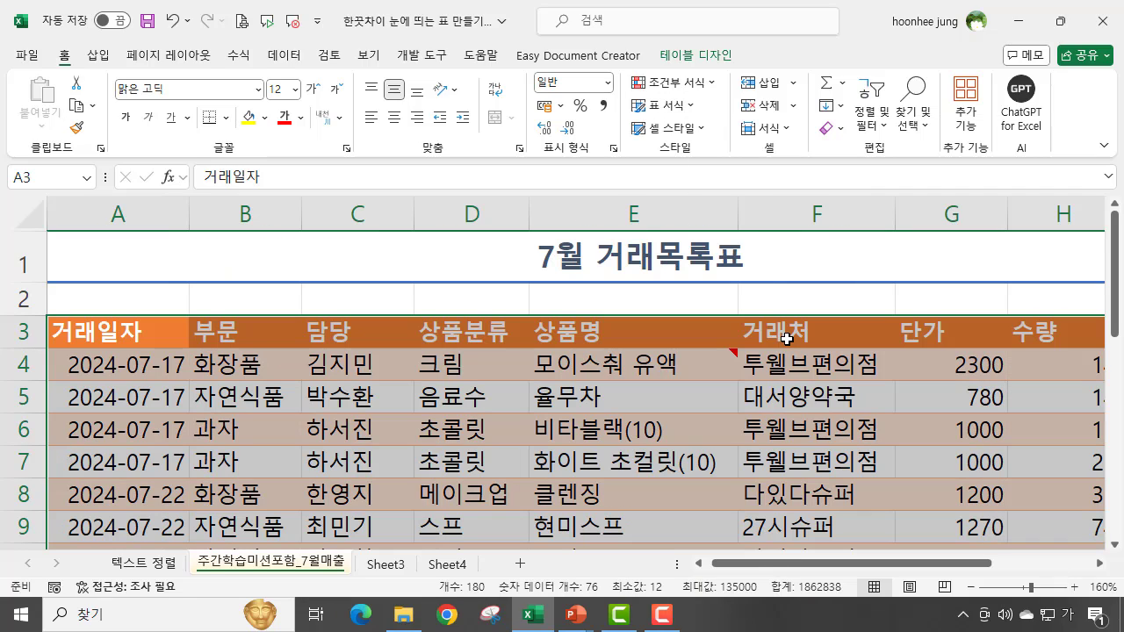
click(848, 298)
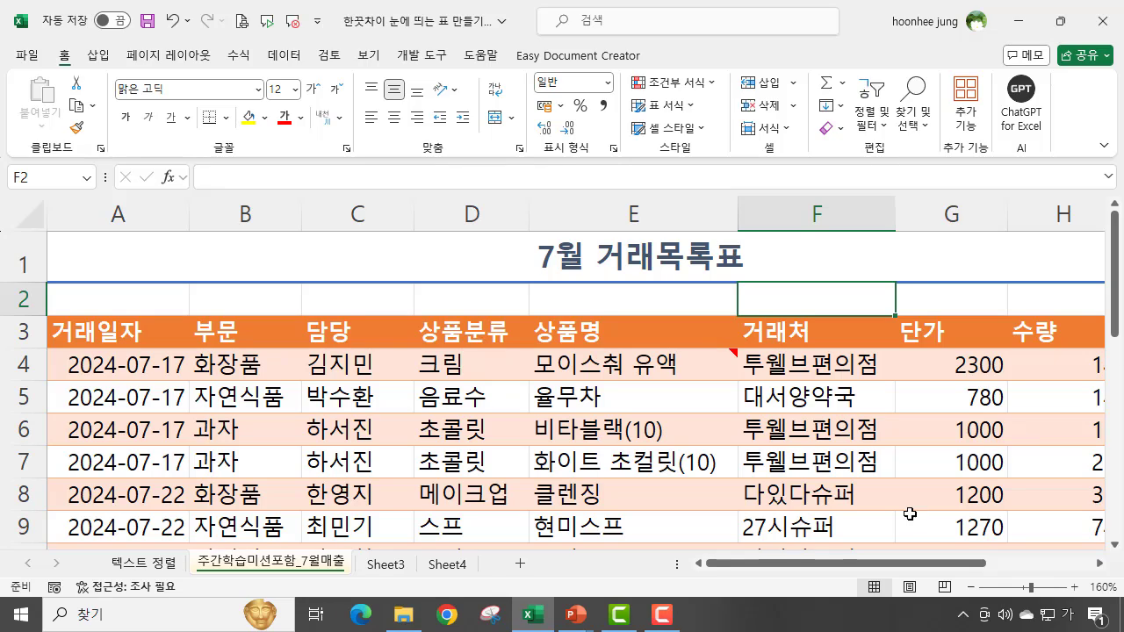
Apply comma style to the 단가, 수량 and 매출금액 values in G4 to I22, reapplying it to G4 to I5.
scroll(864, 548, right, 3)
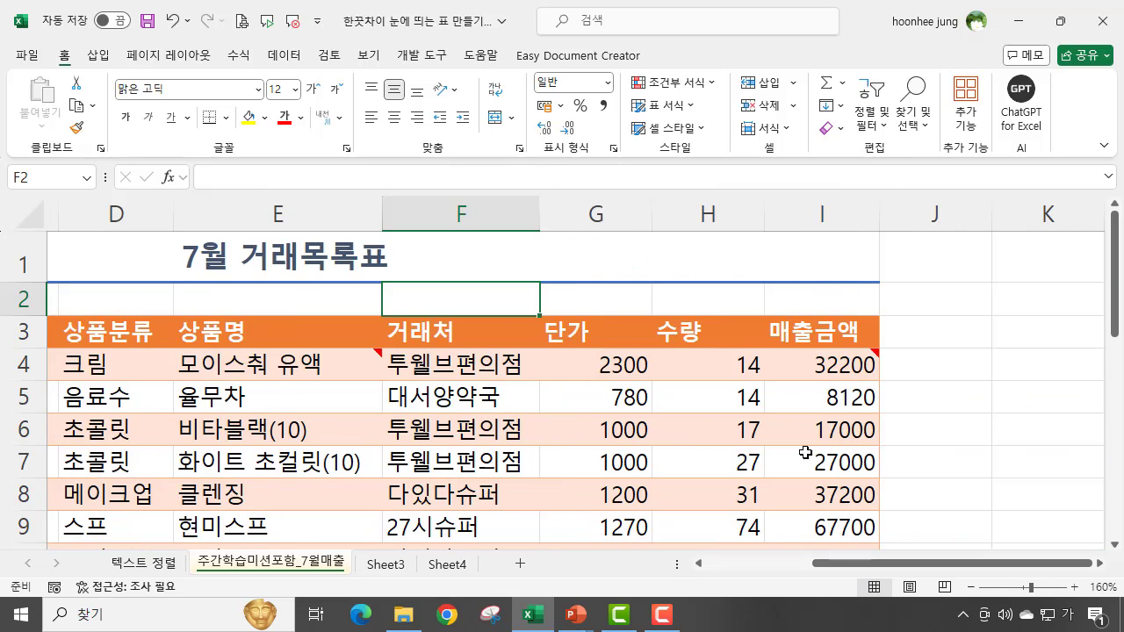
scroll(860, 434, down, 2)
scroll(860, 434, up, 1)
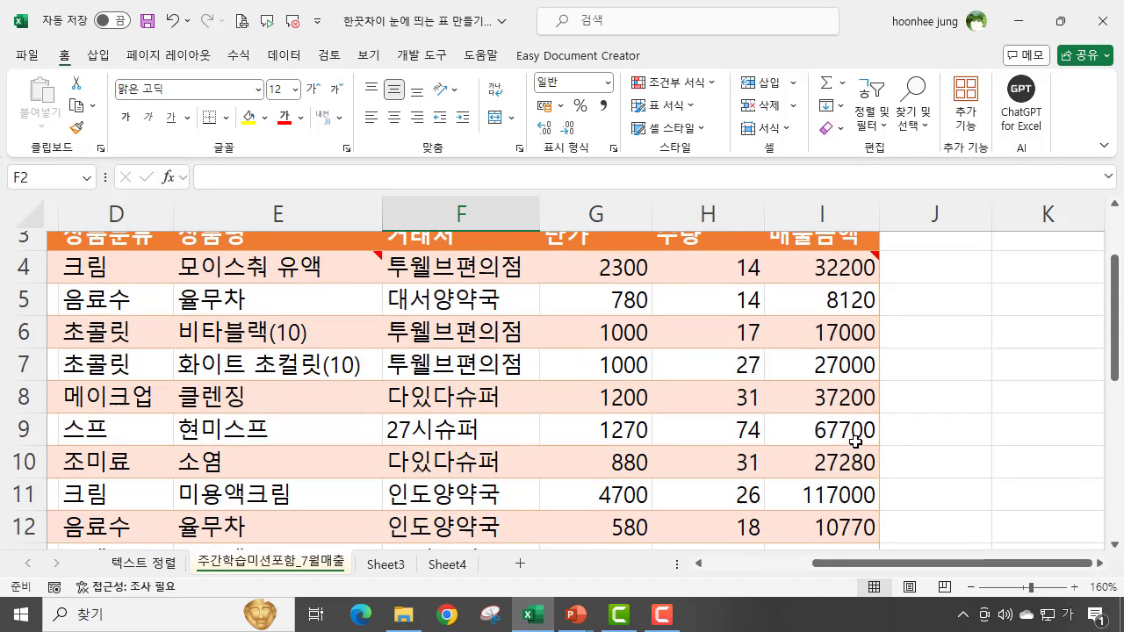
drag(625, 271, 818, 474)
scroll(1023, 448, up, 5)
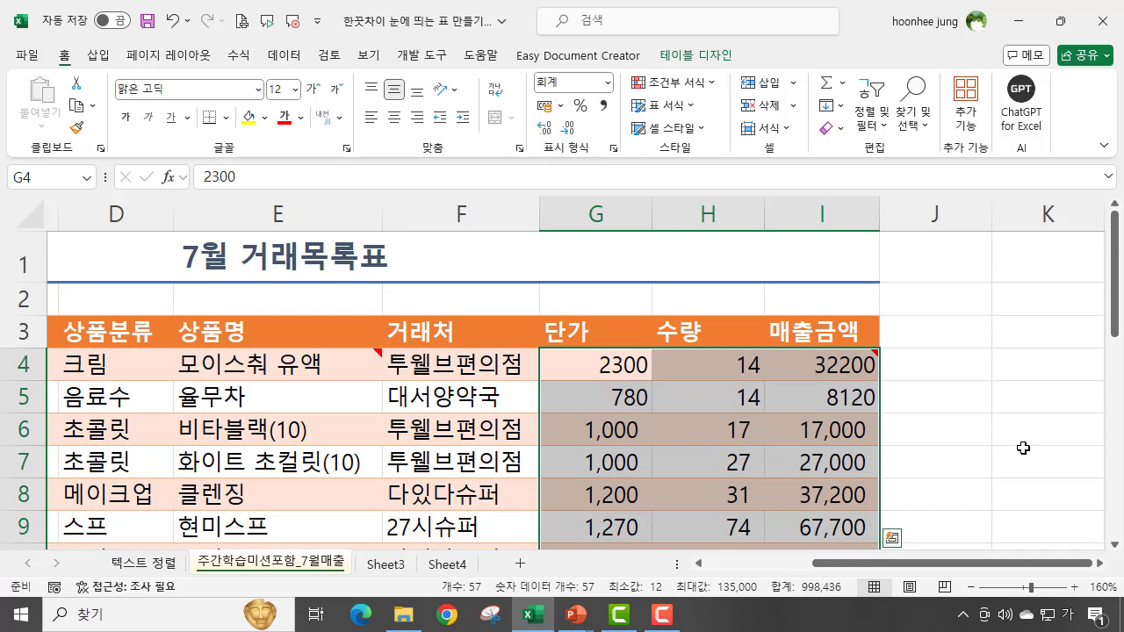
drag(599, 362, 785, 395)
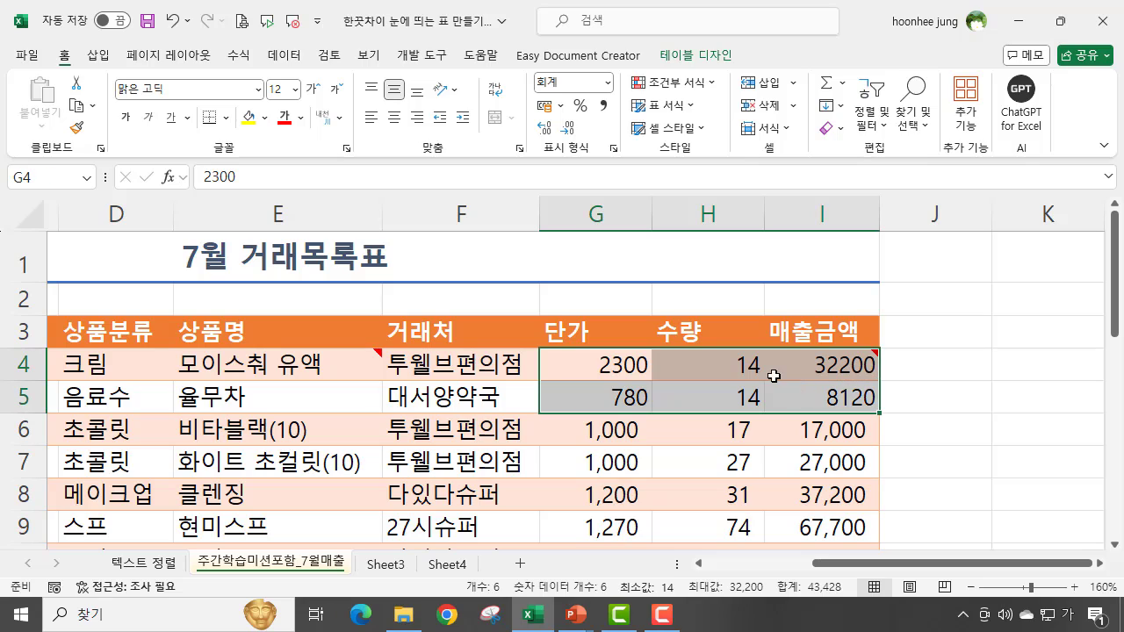
click(603, 104)
click(918, 369)
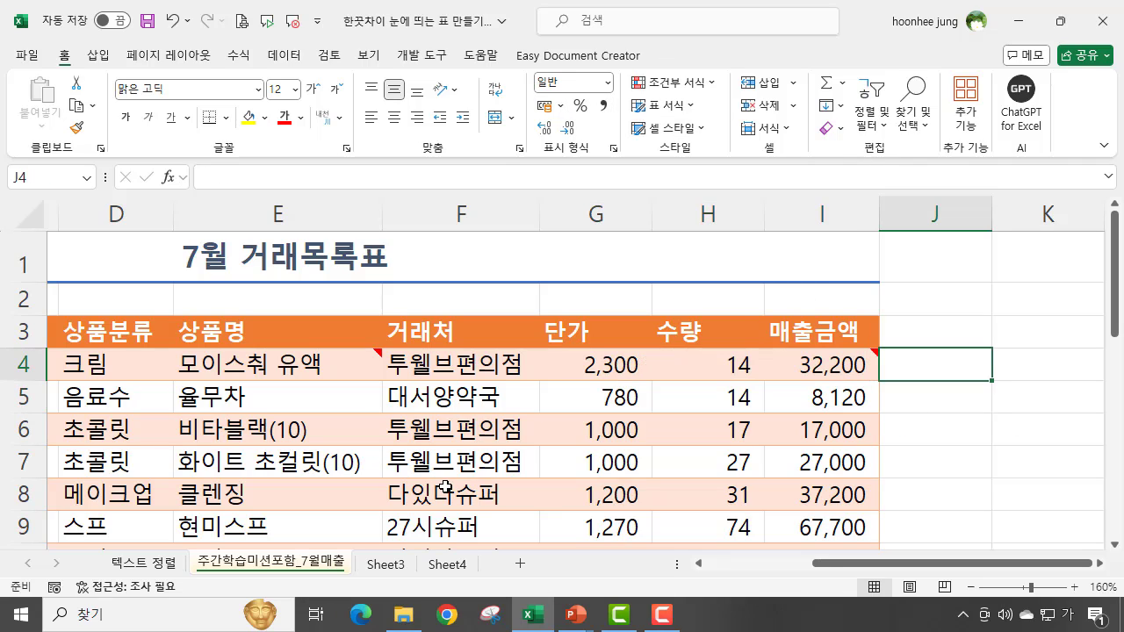
Change the sales table to the gold medium table style with banded rows.
scroll(446, 489, down, 2)
scroll(531, 489, up, 2)
drag(865, 562, 755, 563)
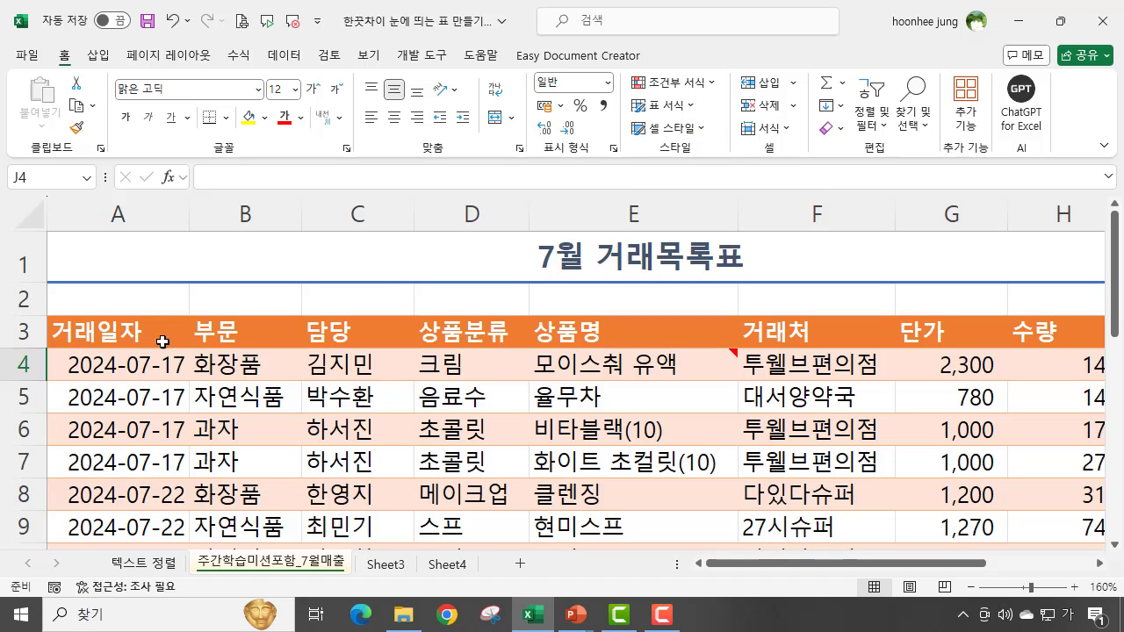
click(118, 335)
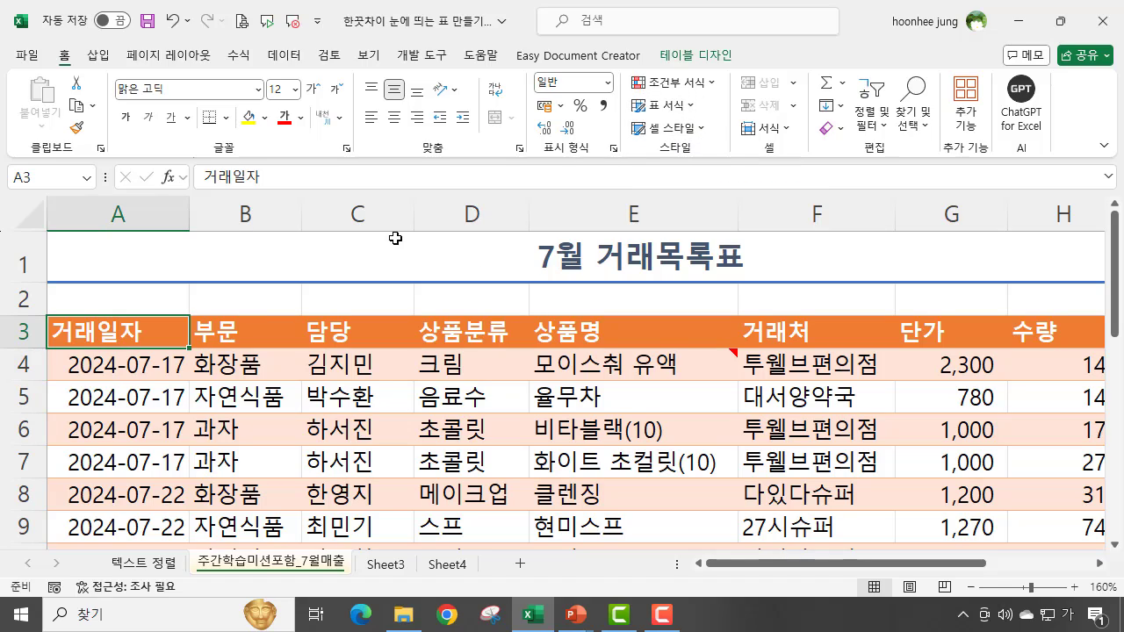
click(667, 105)
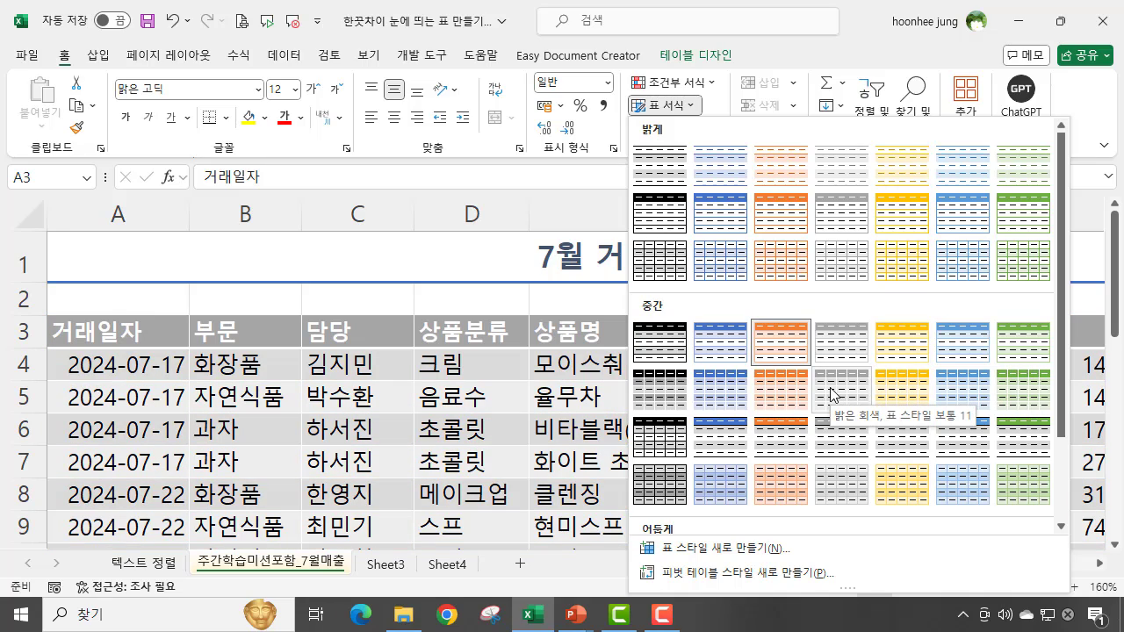
click(901, 343)
click(559, 299)
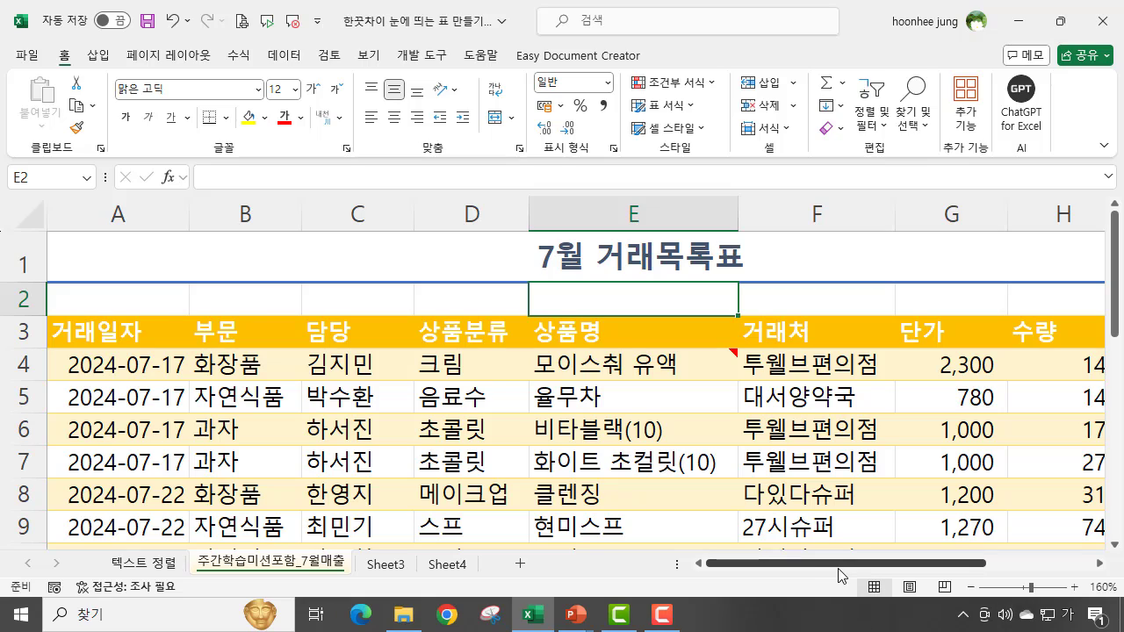
Review the practice note on cell E4 in the 상품명 column and switch to the PowerPoint slide show.
drag(841, 570, 815, 567)
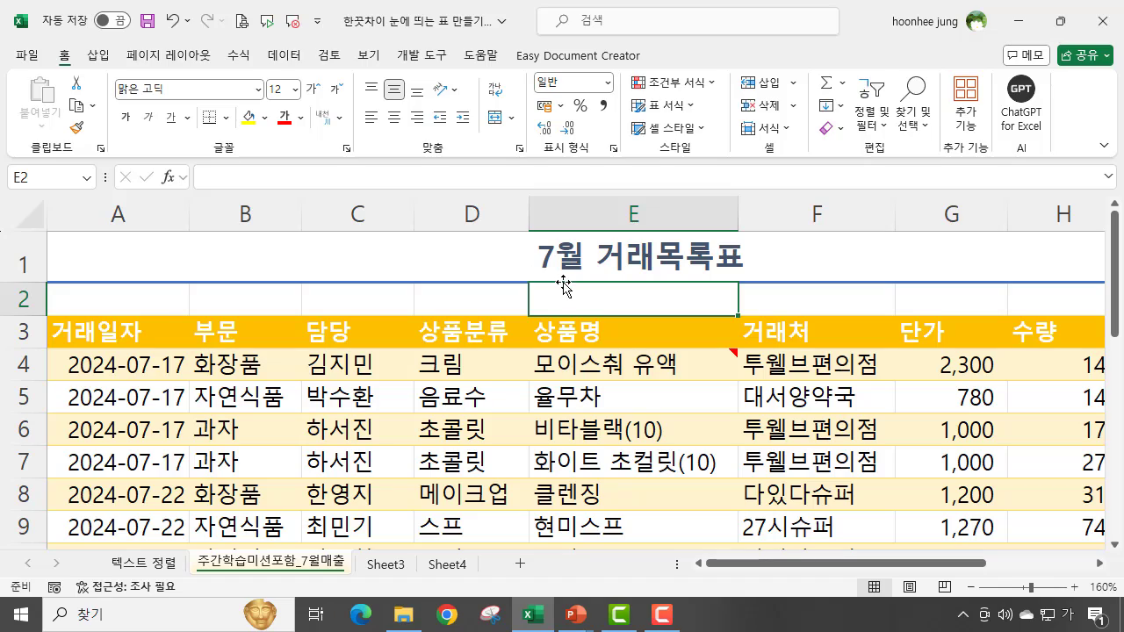
mouse_move(733, 355)
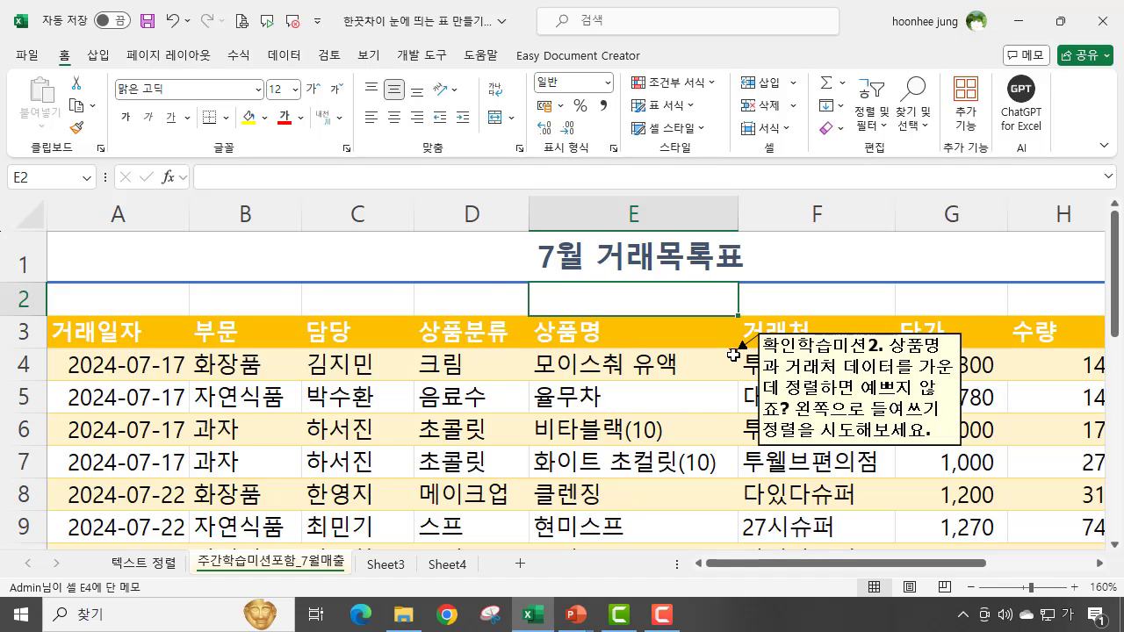
drag(874, 563, 979, 565)
mouse_move(853, 371)
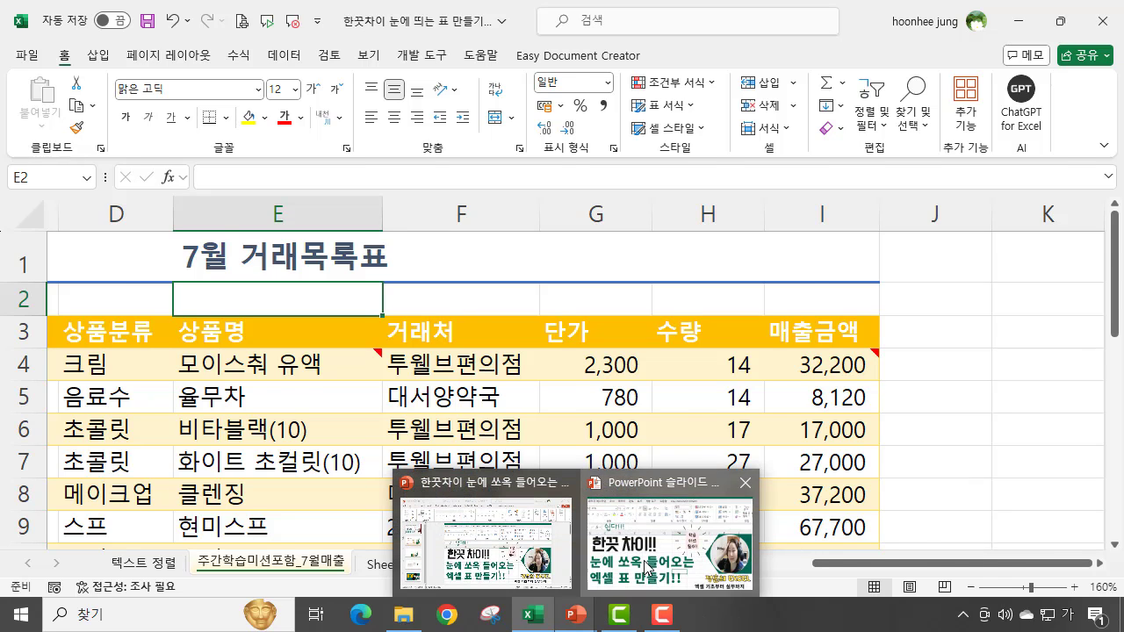
click(658, 549)
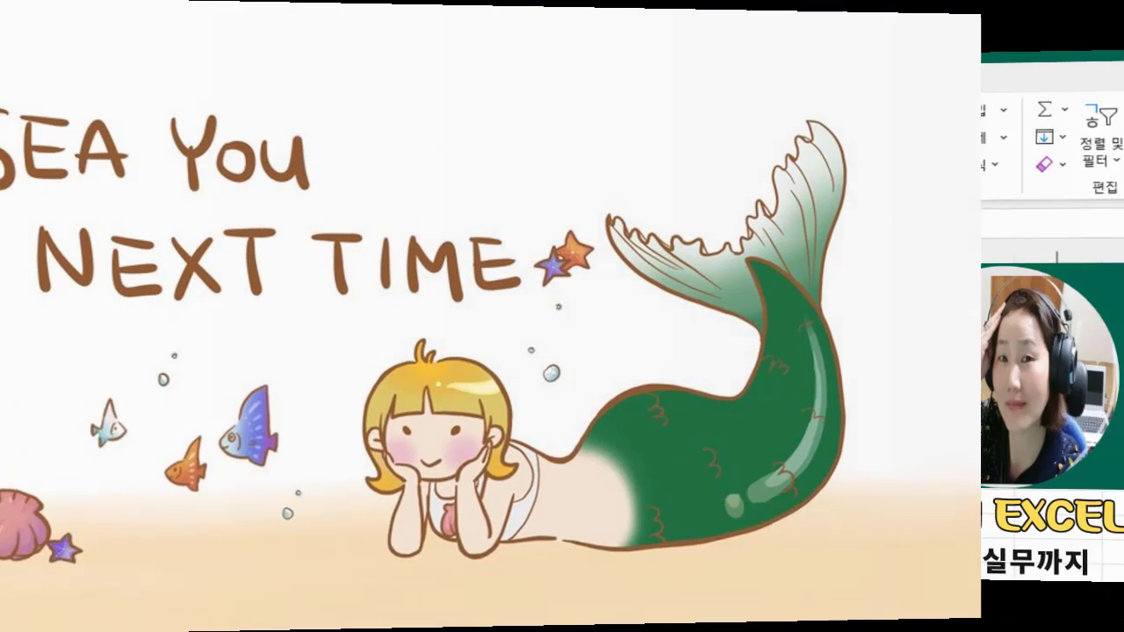